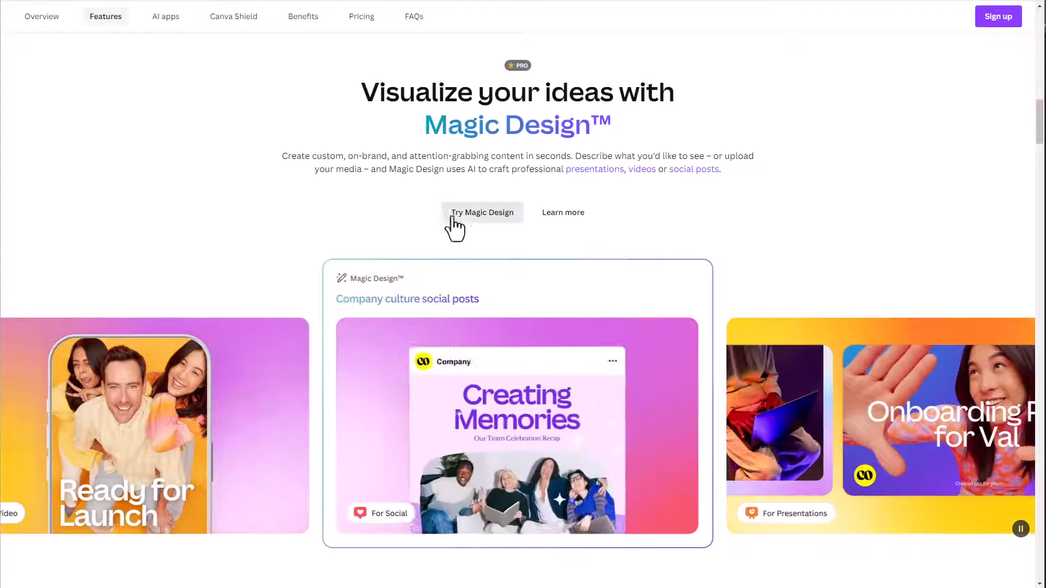
Open Magic Design and enter the prompt "flyer for open house at Crazy Cat Comics. Saturday Nov. 8th @ 1pm. Fun games and prizes.".
left_click(460, 216)
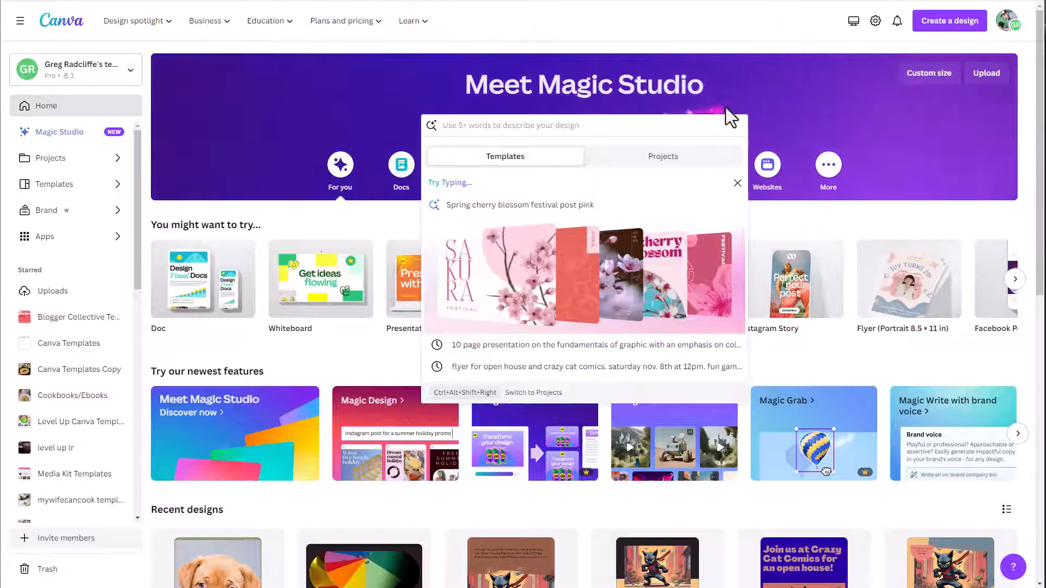
left_click(751, 99)
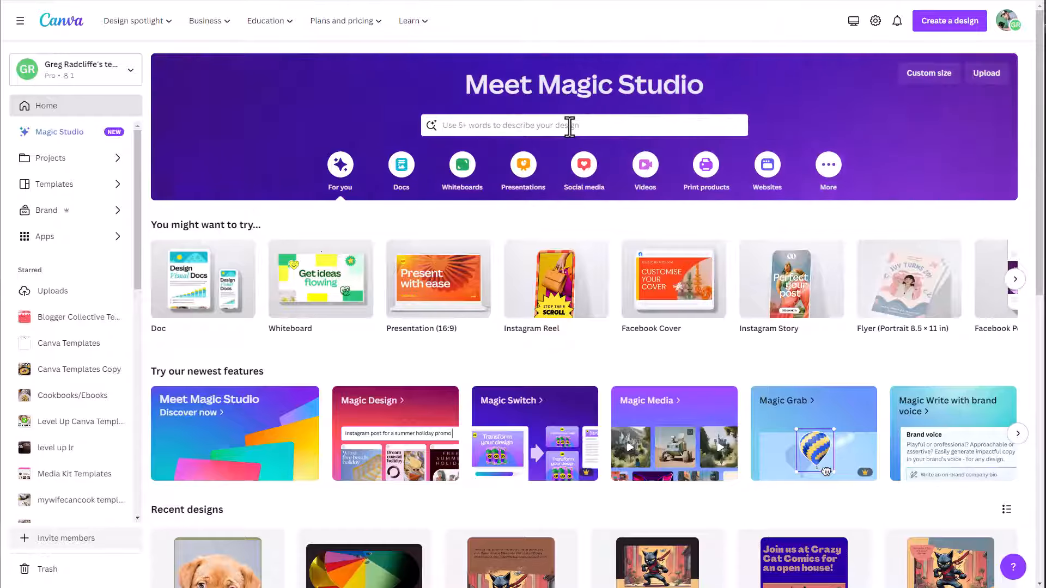
left_click(479, 127)
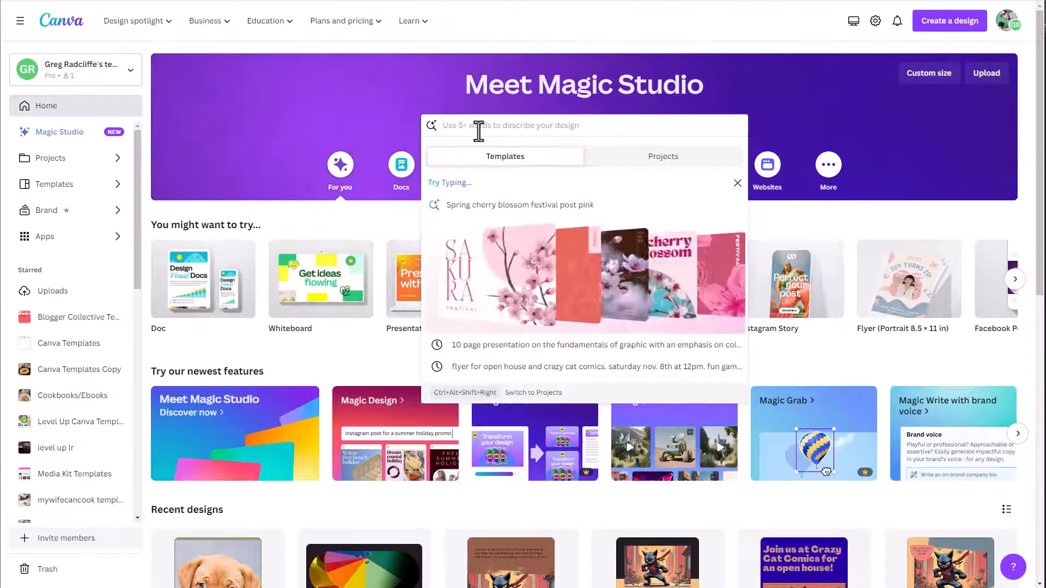
type("flyer f")
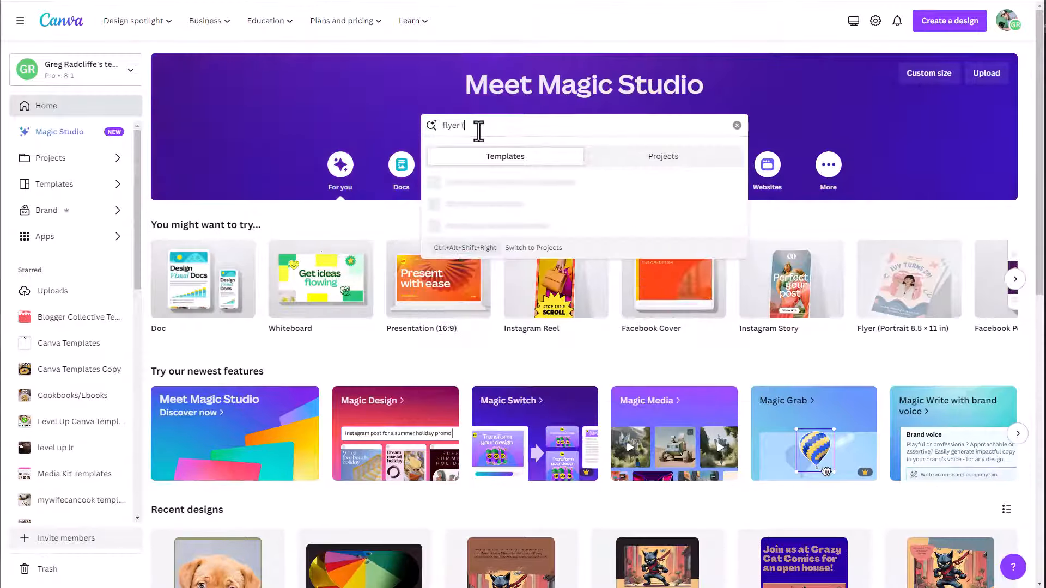
type("or open house ")
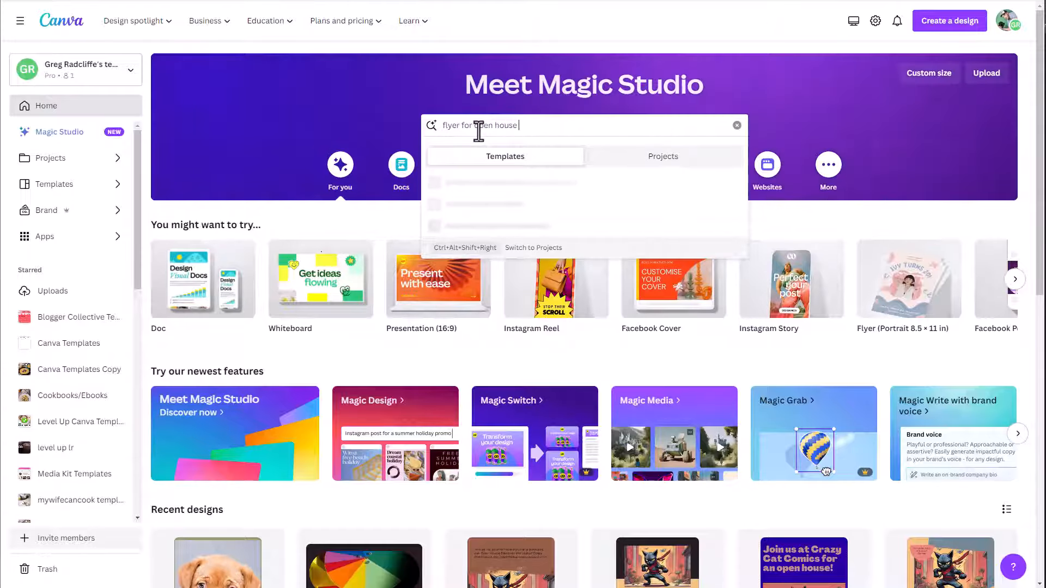
type("at Crazy C")
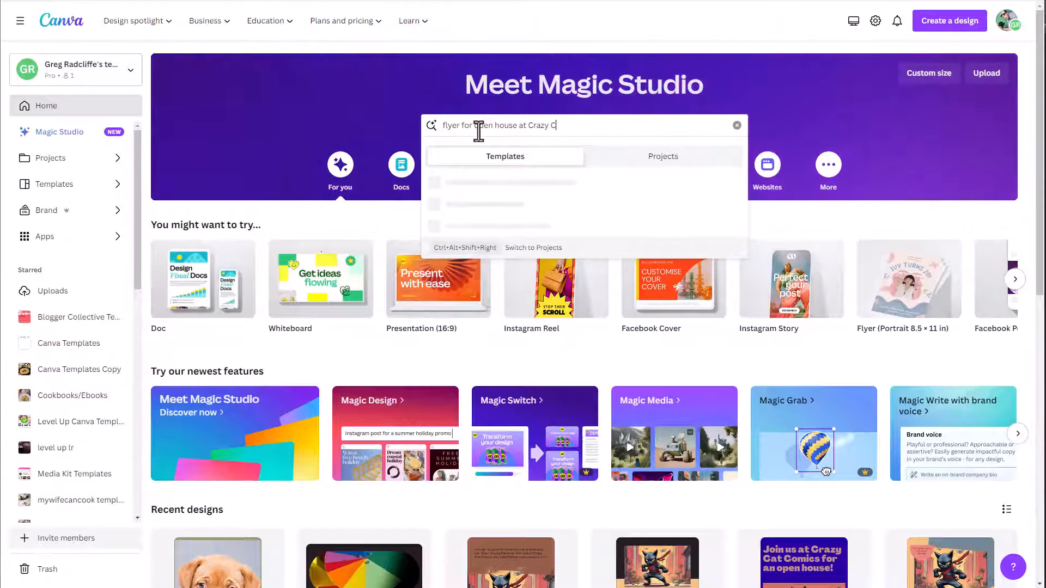
type("at Comics")
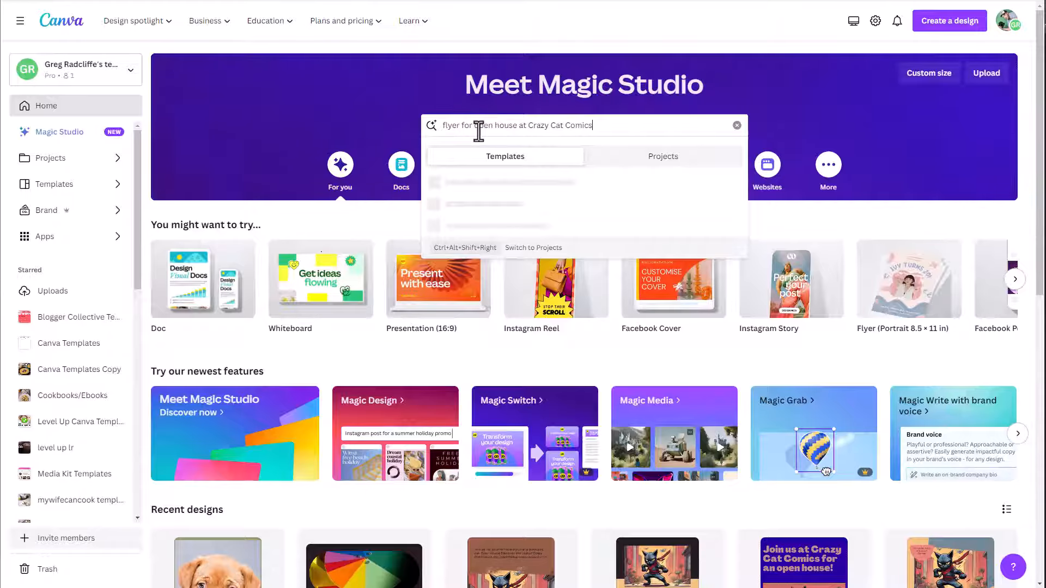
type(". S")
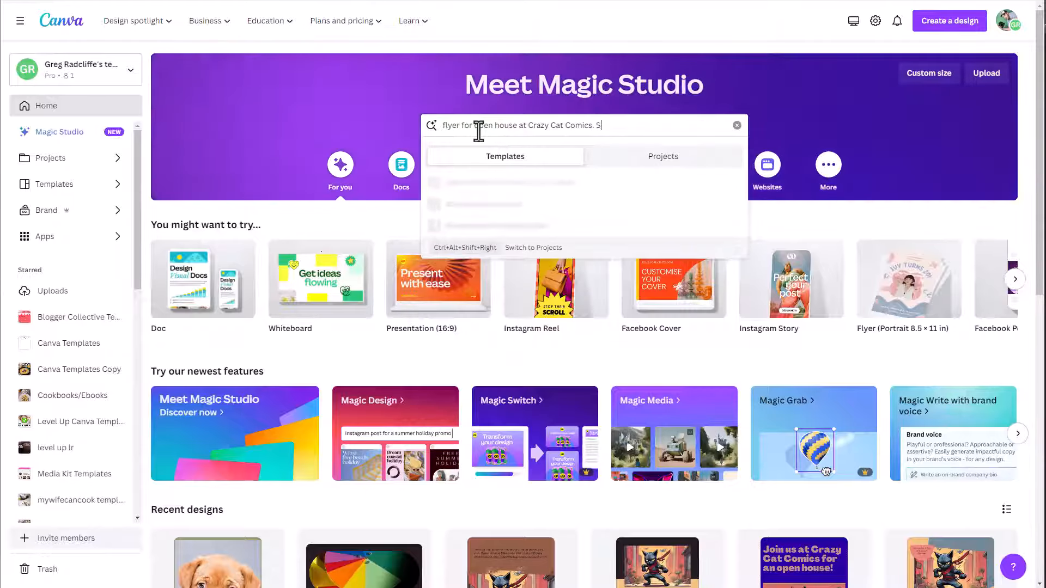
type("aturda")
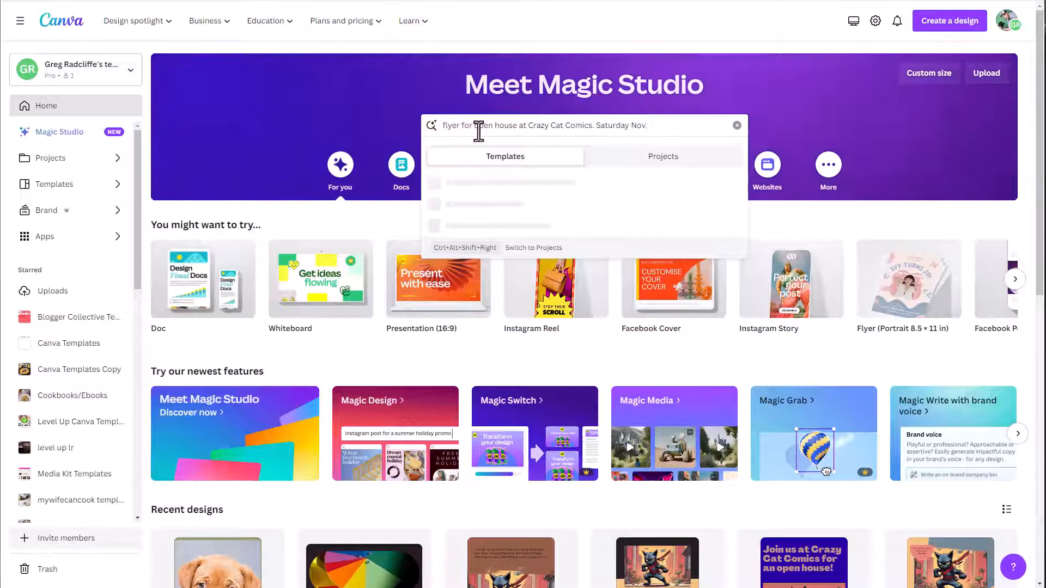
type("y Nov. 8t")
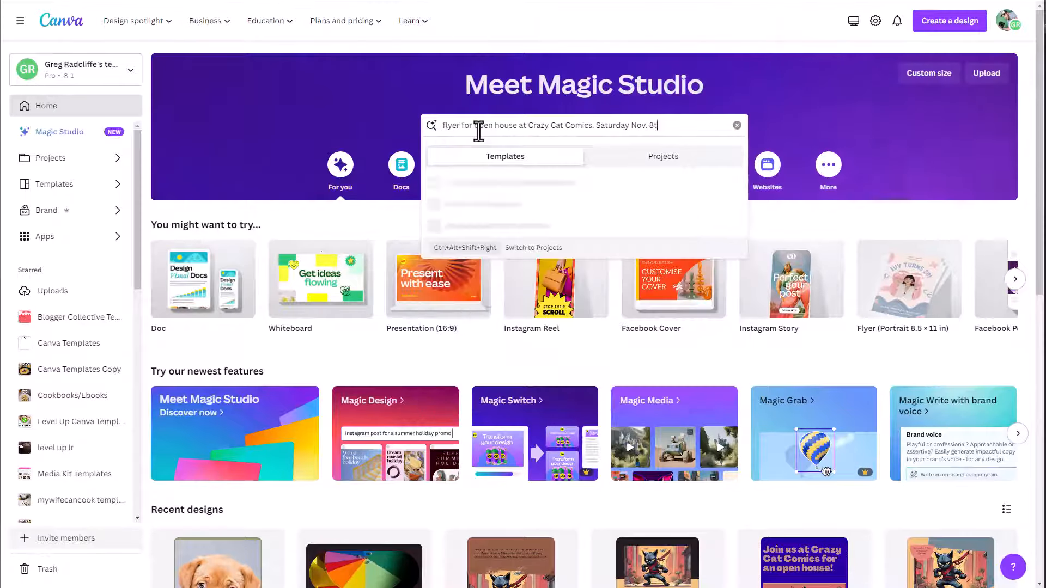
type("h @")
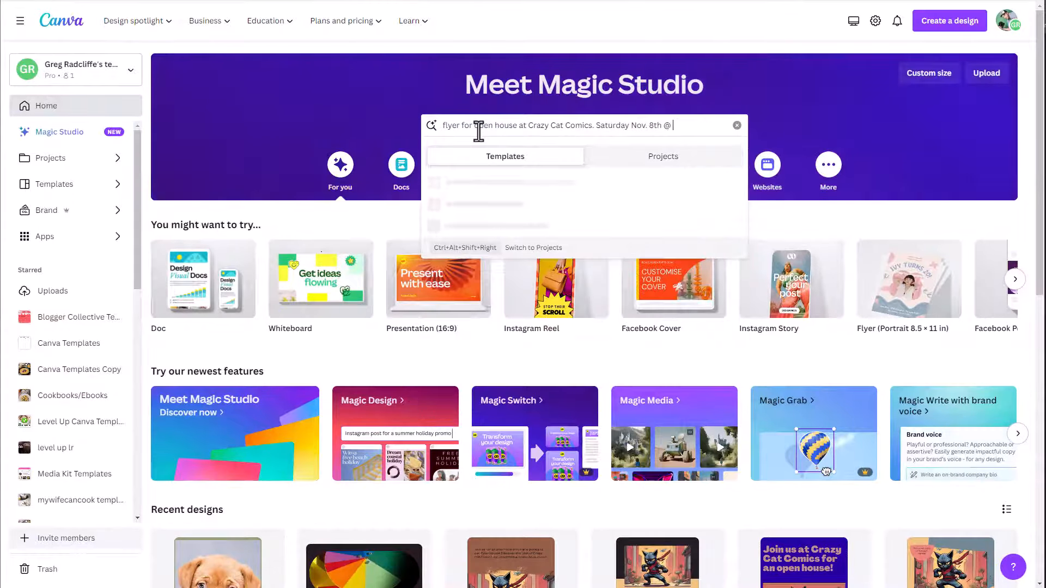
type(" 1pm. Fu")
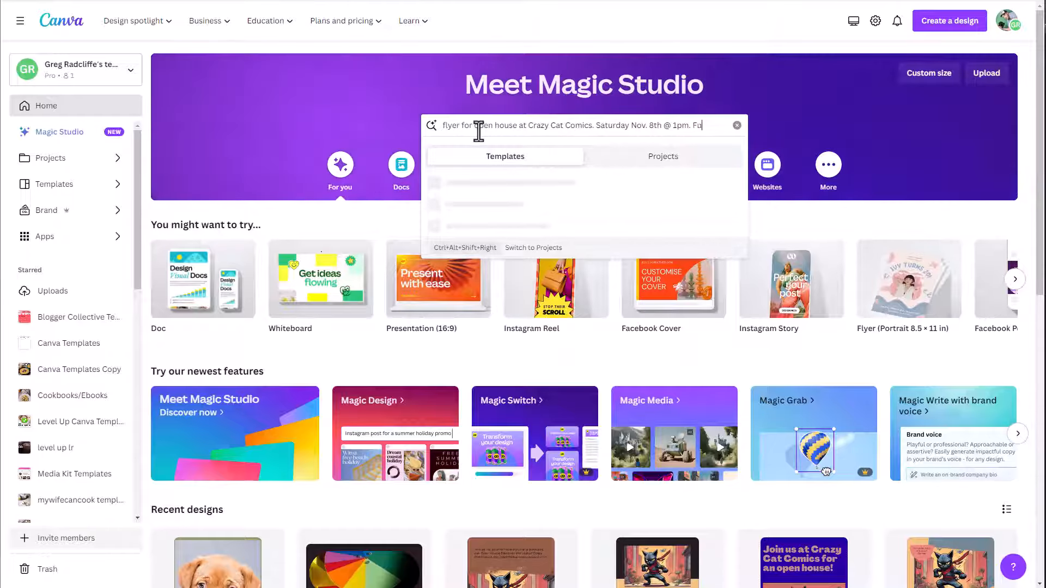
type("n games and")
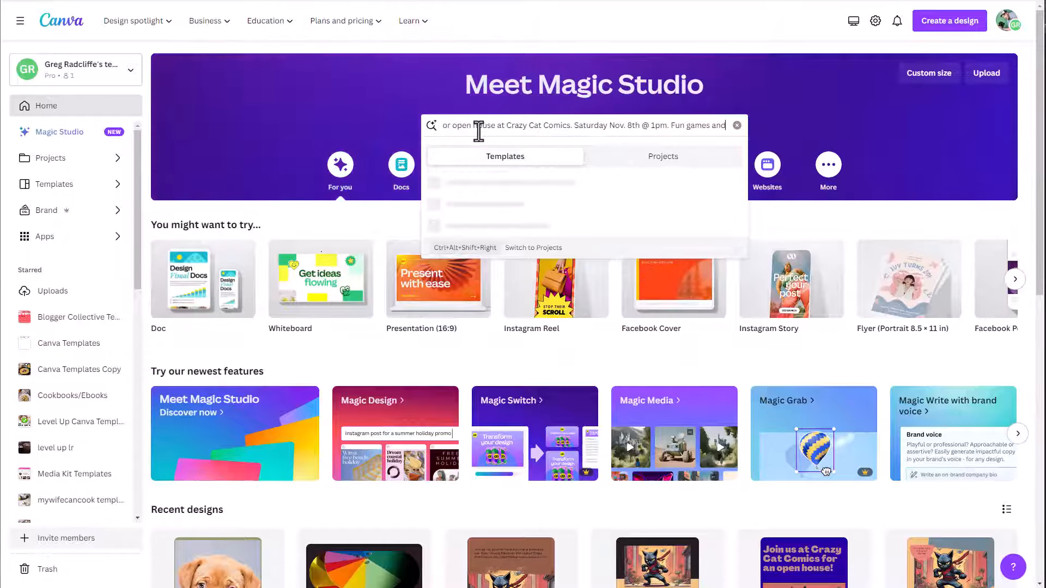
type(" prizes.")
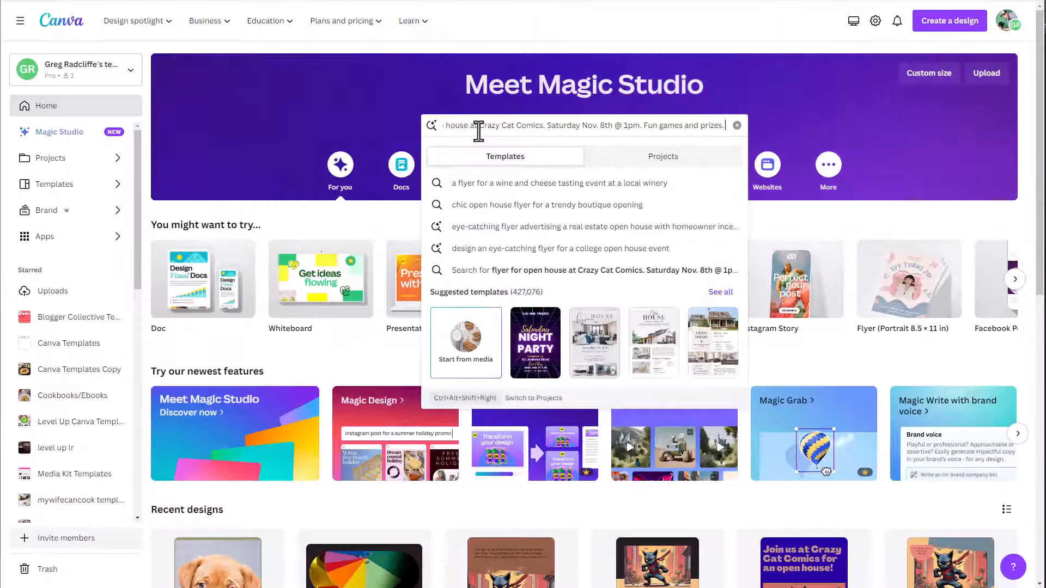
type(" fdf")
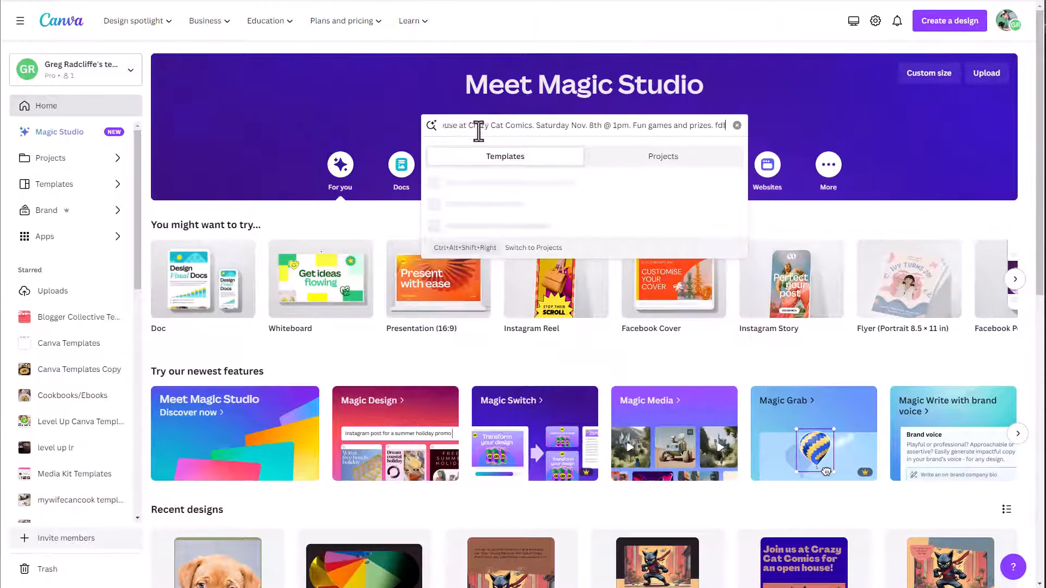
type("dkfdfkdjfdkfjdfdkfjdkfdjfdkfjd")
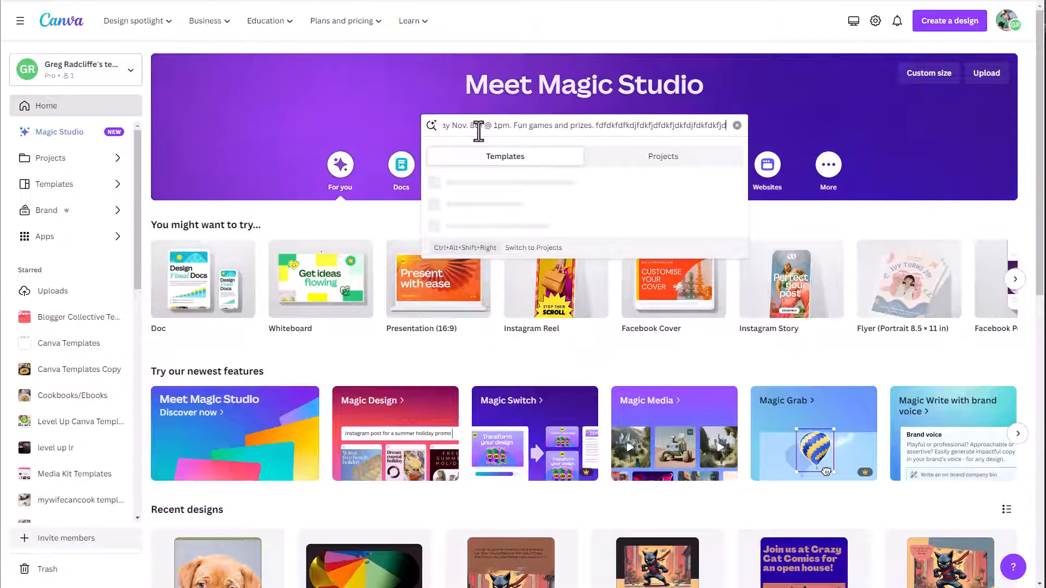
type("kfdjffffffdfdfdfdfdfdfd")
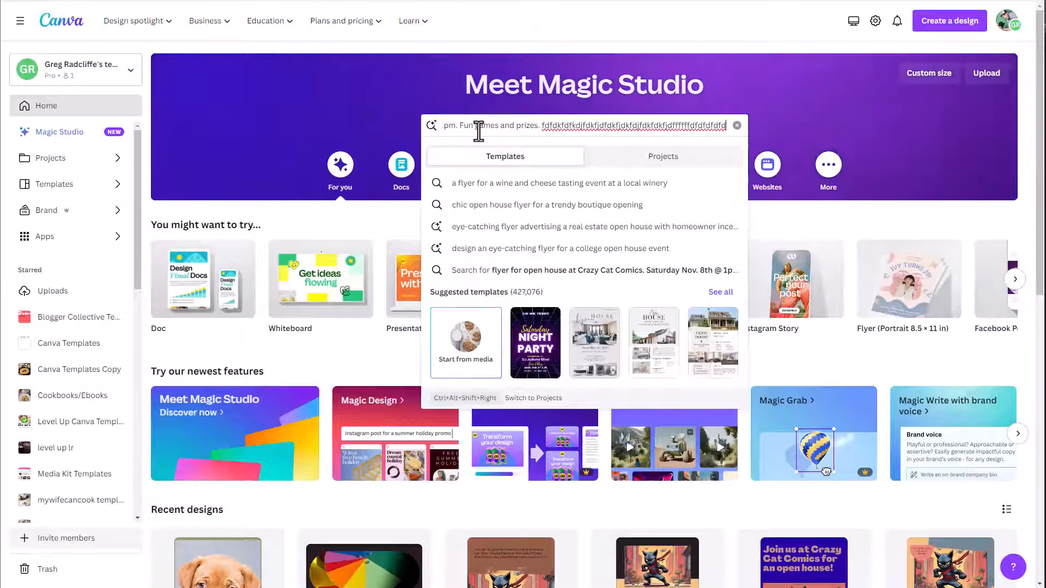
key("BackSpace")
key("BackSpace")
key("BackSpace")
key("BackSpace")
key("BackSpace")
key("BackSpace")
key("BackSpace")
key("BackSpace")
key("BackSpace")
key("BackSpace")
key("BackSpace")
key("BackSpace")
key("BackSpace")
key("BackSpace")
key("BackSpace")
key("BackSpace")
key("BackSpace")
key("BackSpace")
key("BackSpace")
key("BackSpace")
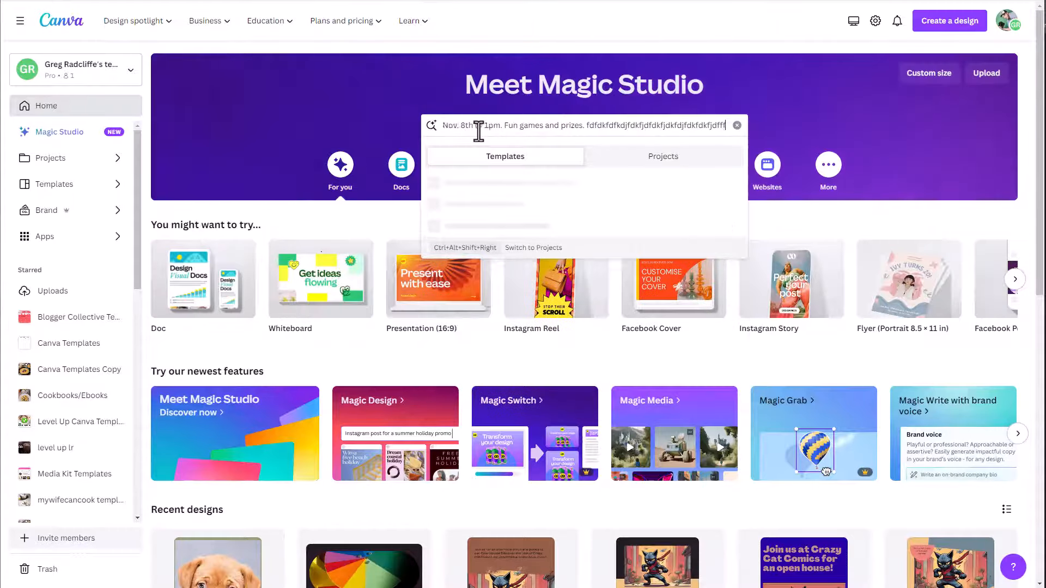
key("BackSpace")
key("BackSpace")
key("BackSpace")
key("BackSpace")
key("BackSpace")
key("BackSpace")
key("BackSpace")
key("BackSpace")
key("BackSpace")
key("BackSpace")
key("BackSpace")
key("BackSpace")
key("BackSpace")
key("BackSpace")
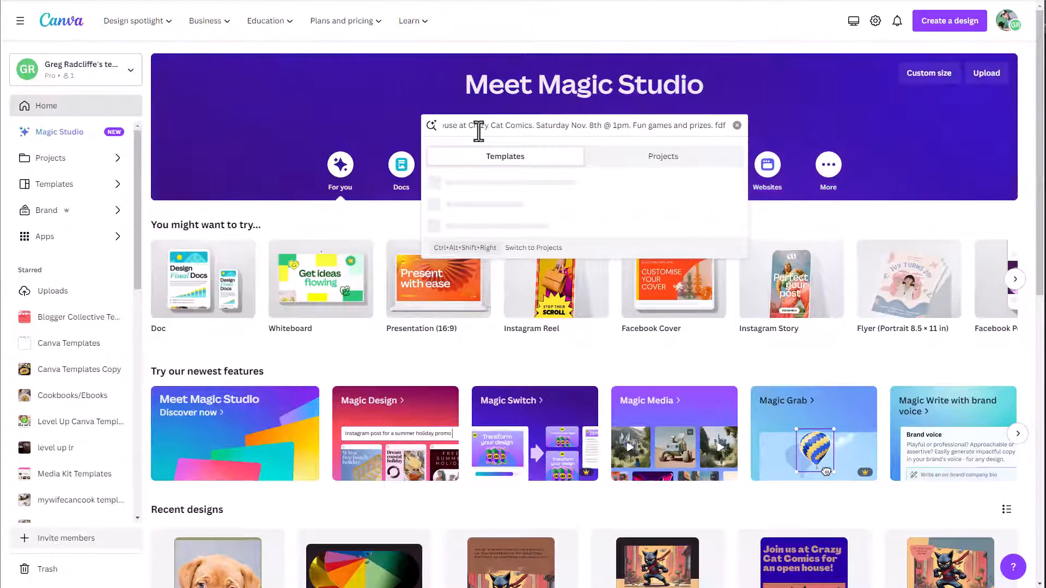
key("BackSpace")
key("BackSpace")
key("BackSpace")
key("BackSpace")
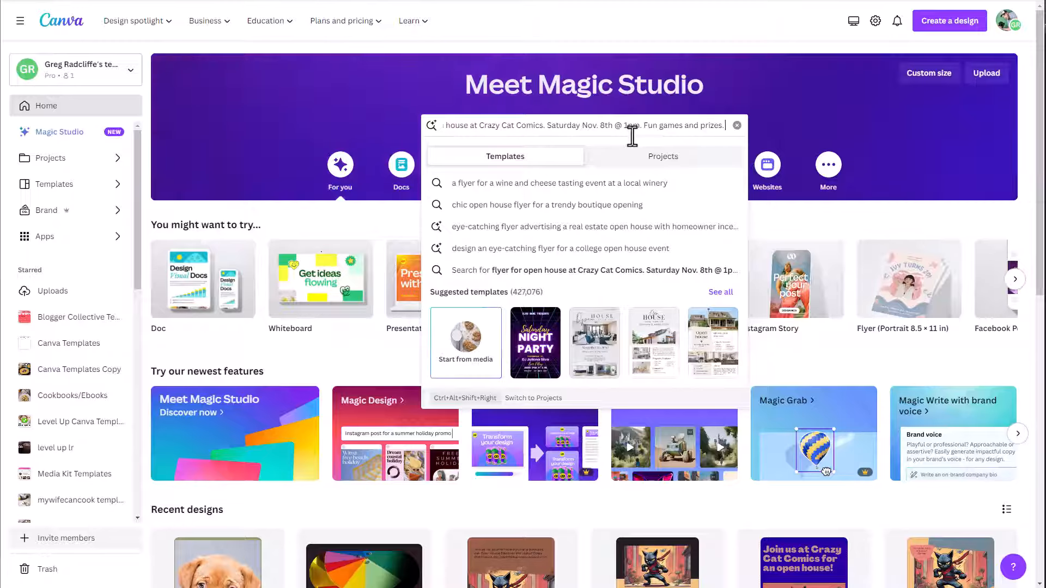
Submit the open house flyer prompt to generate Magic Design templates.
left_click(659, 133)
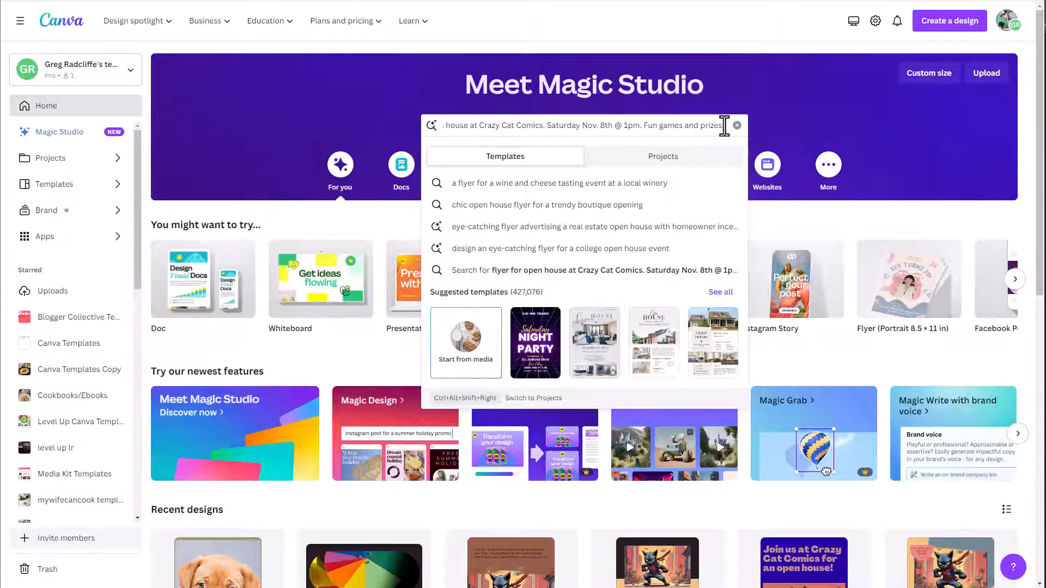
key("Return")
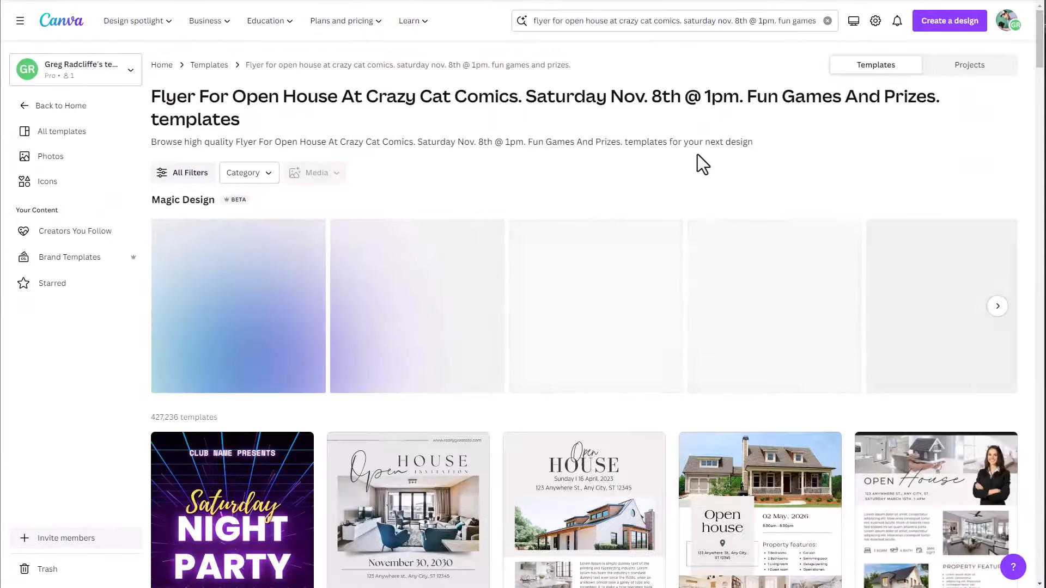
Look through the generated Magic Design flyers and the regular open house templates listed below them.
scroll(679, 188, "down", 1)
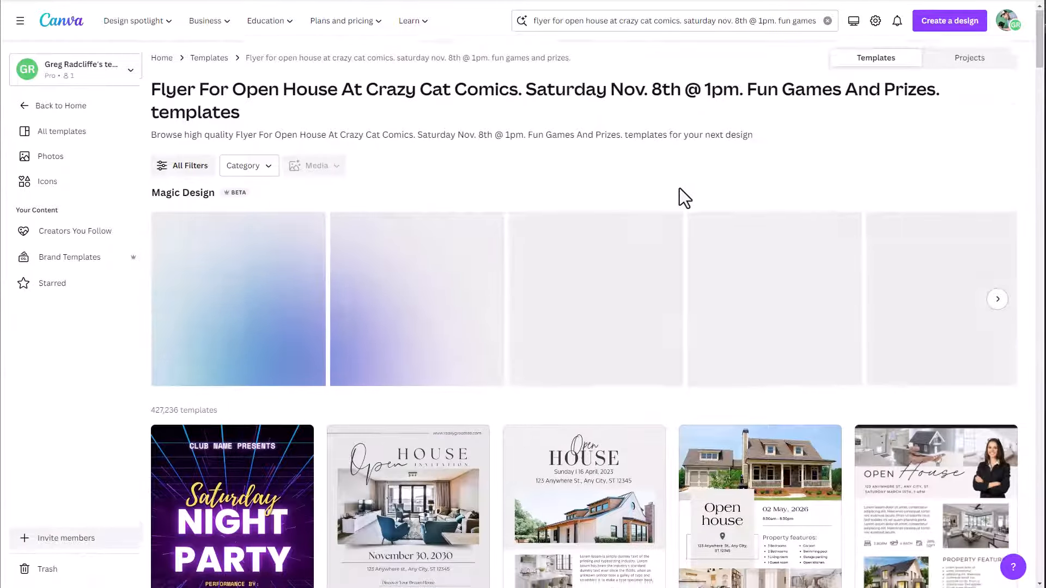
scroll(679, 188, "down", 2)
scroll(675, 191, "up", 3)
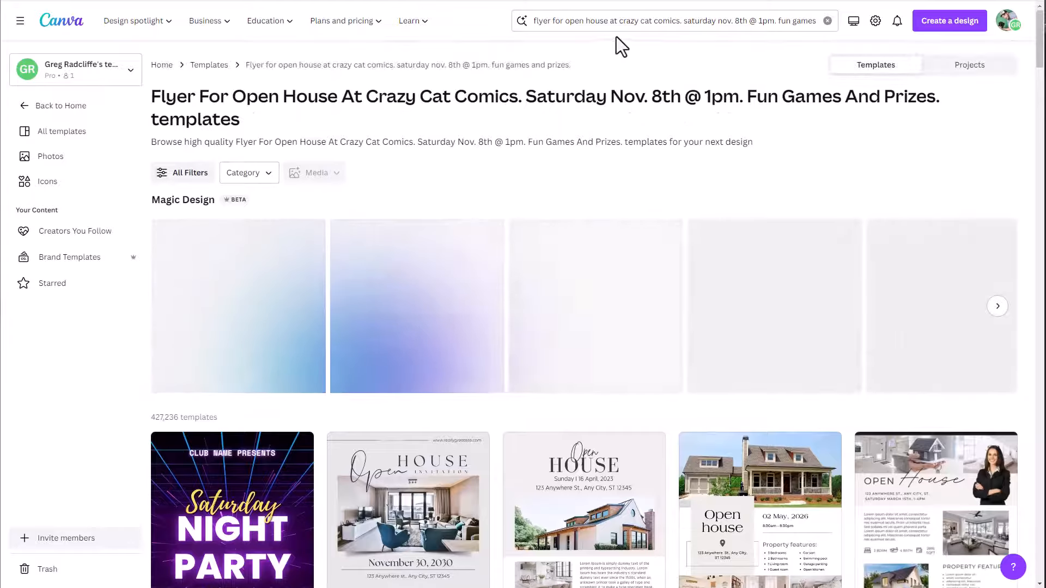
scroll(598, 18, "down", 3)
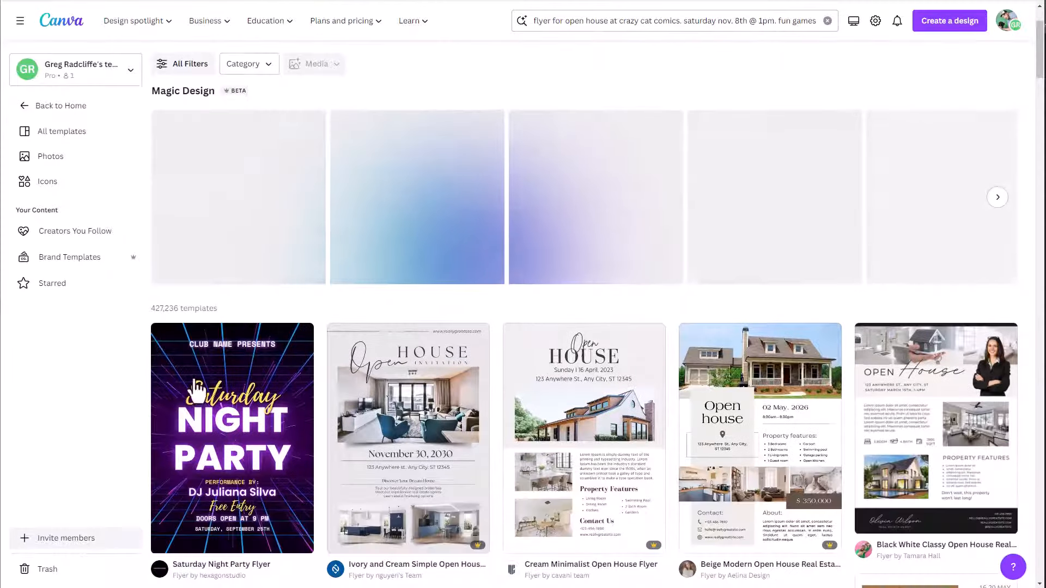
scroll(198, 391, "down", 4)
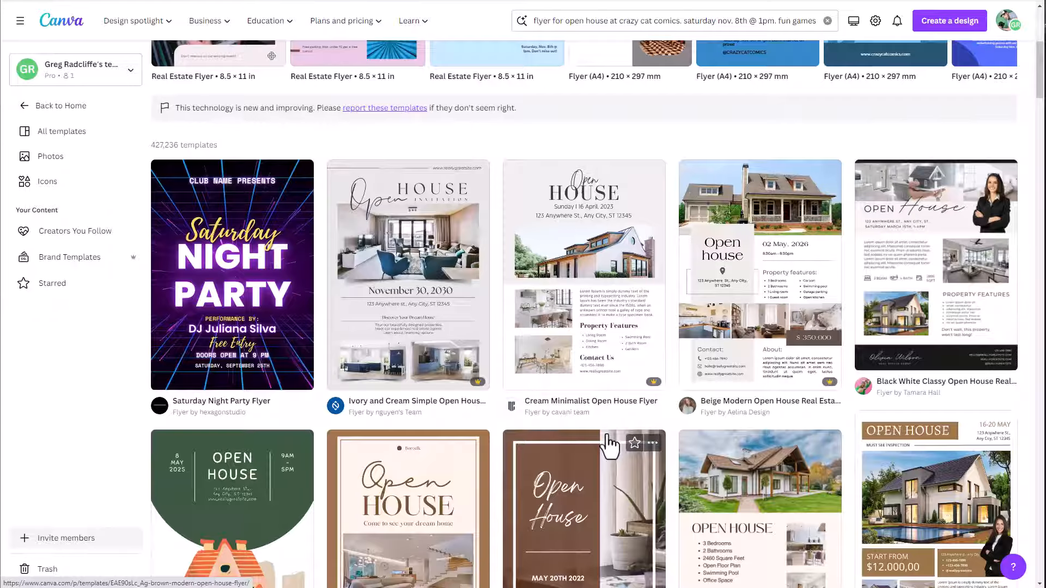
scroll(619, 427, "up", 5)
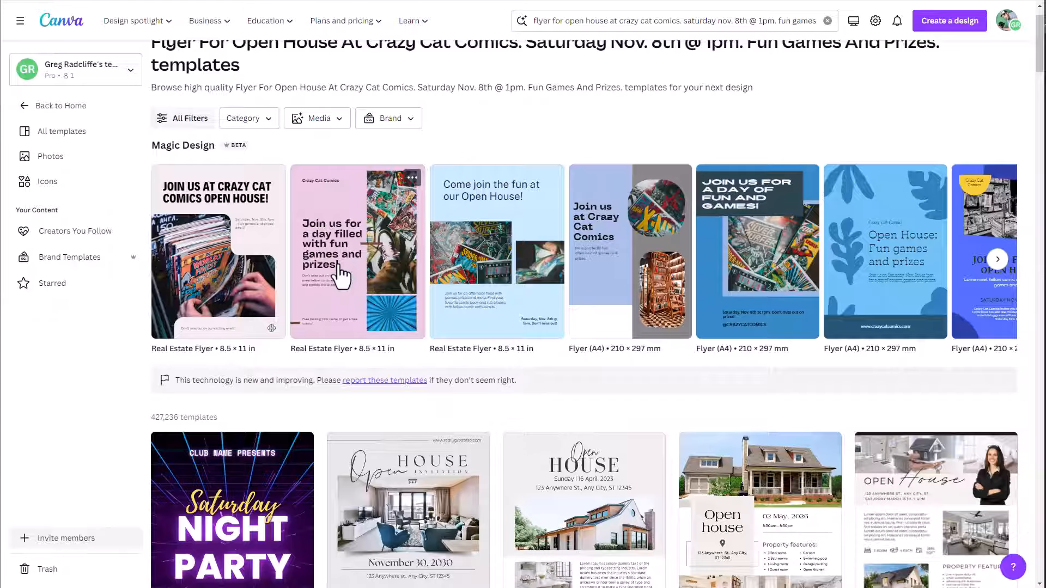
scroll(340, 276, "down", 2)
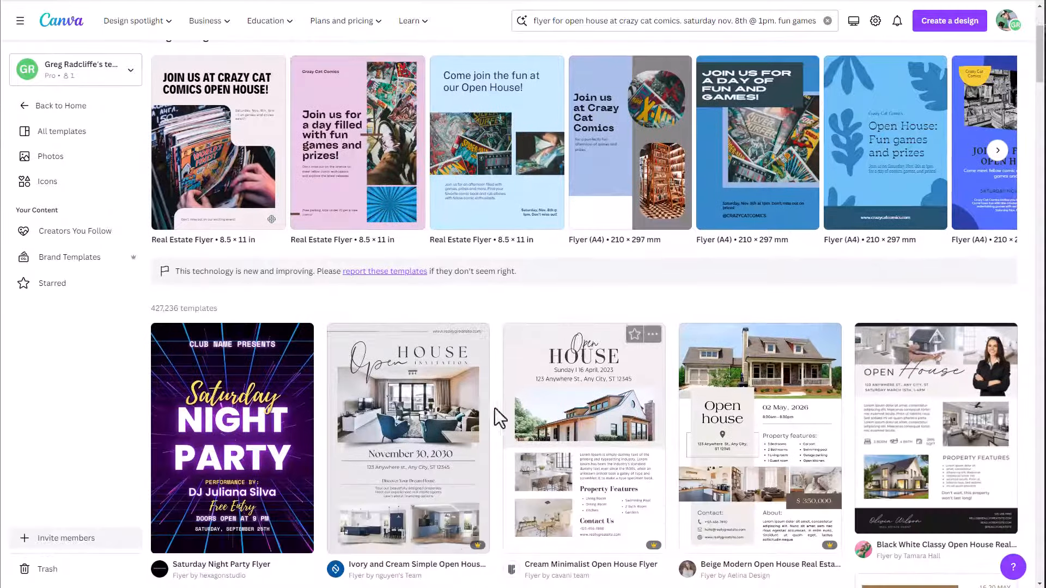
scroll(713, 469, "up", 3)
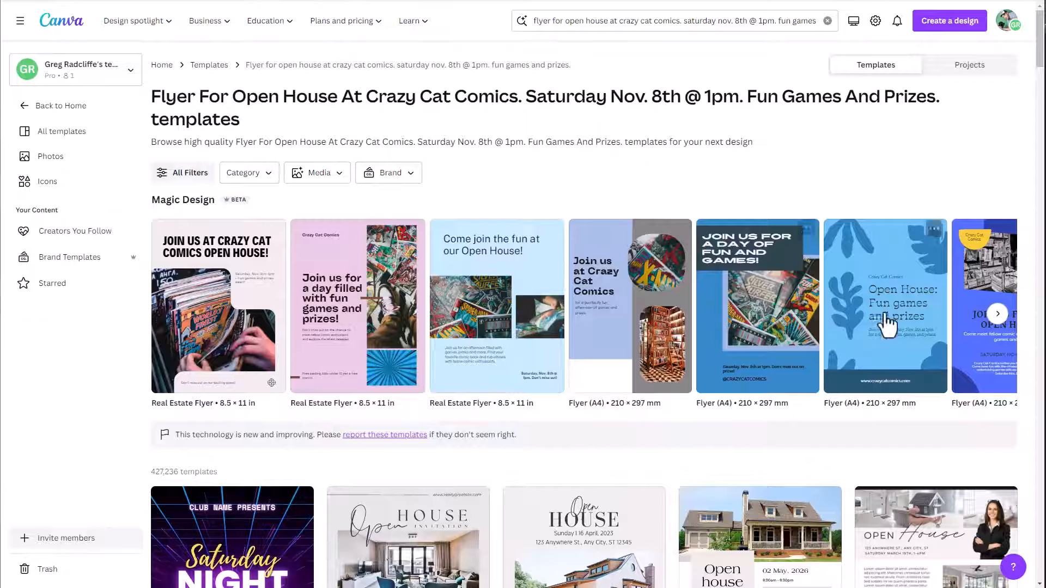
Preview the last Magic Design flyer in the carousel and the "Join us at Crazy Cat Comics" flyer, closing each preview.
left_click(992, 318)
left_click(997, 325)
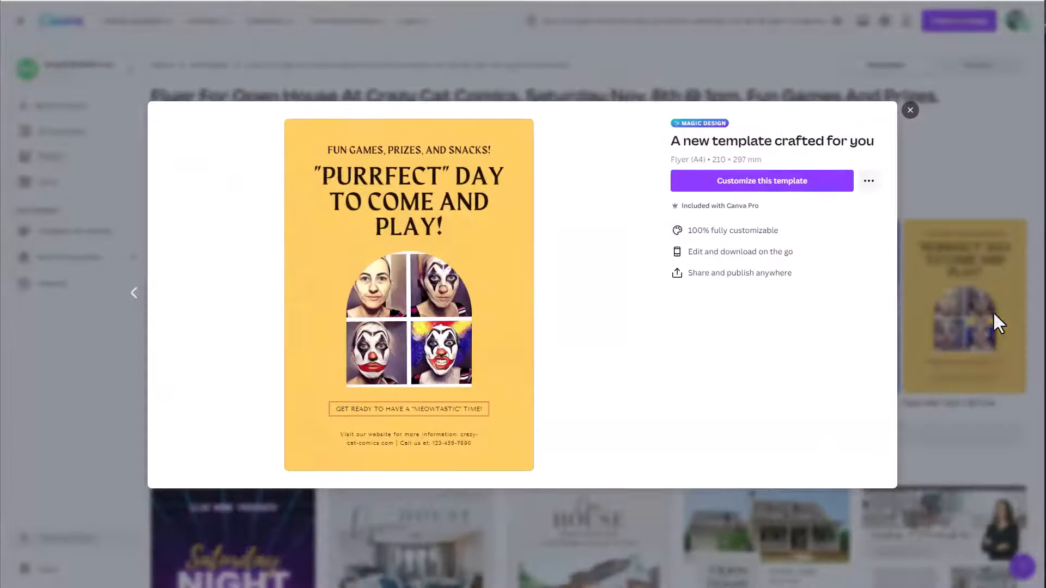
left_click(910, 111)
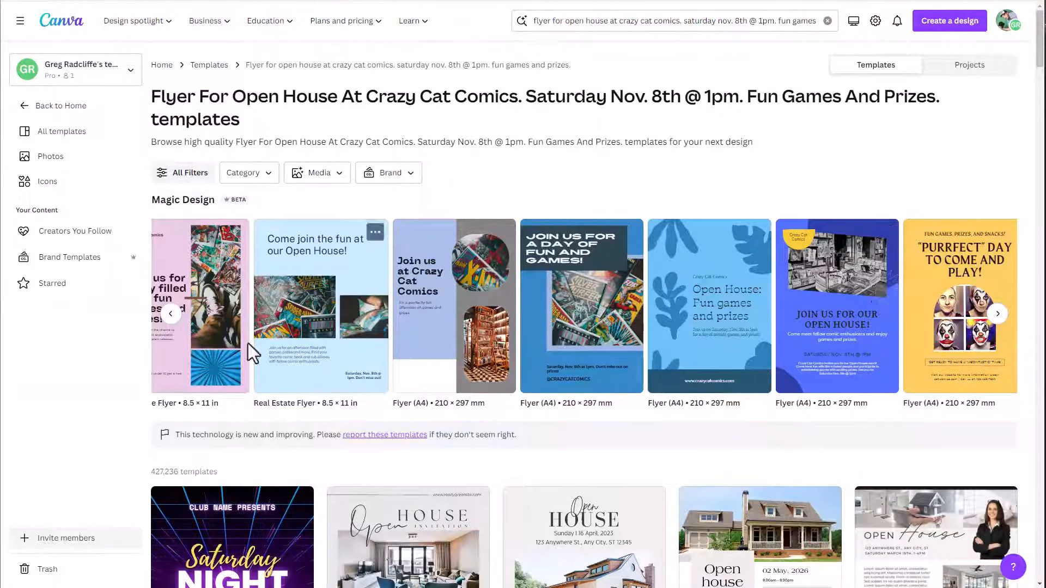
left_click(170, 319)
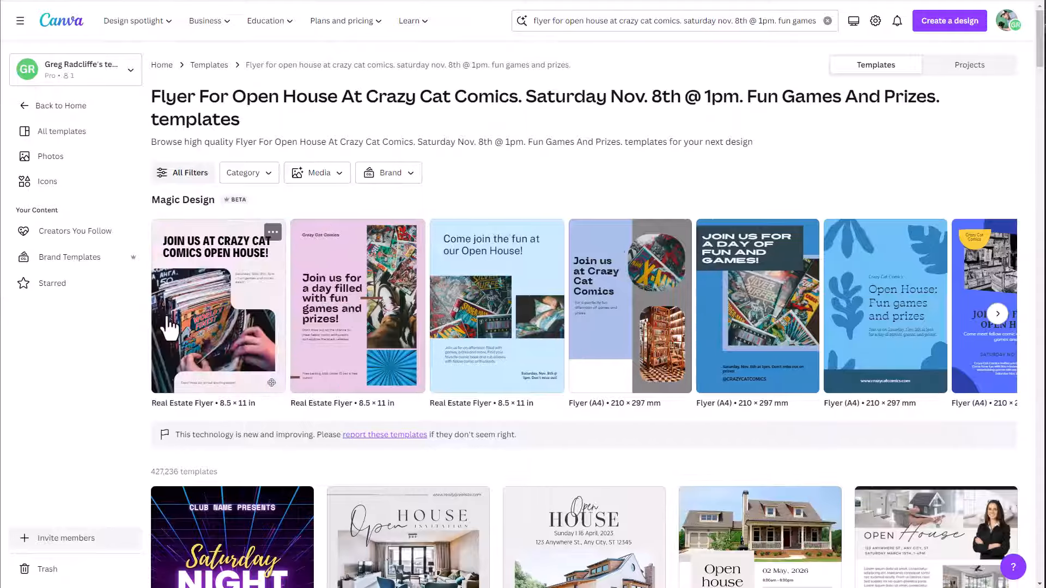
left_click(662, 319)
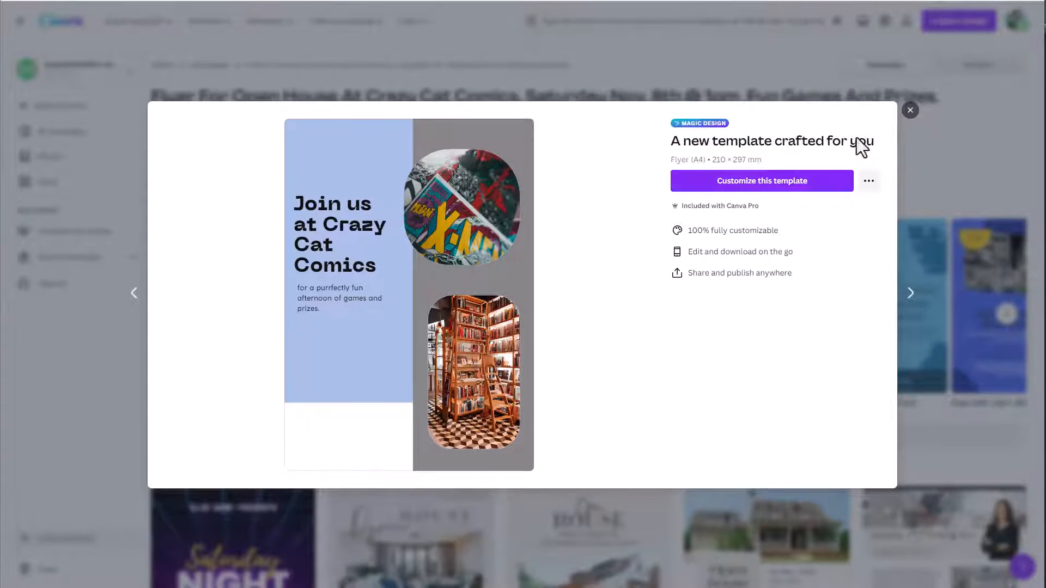
left_click(910, 111)
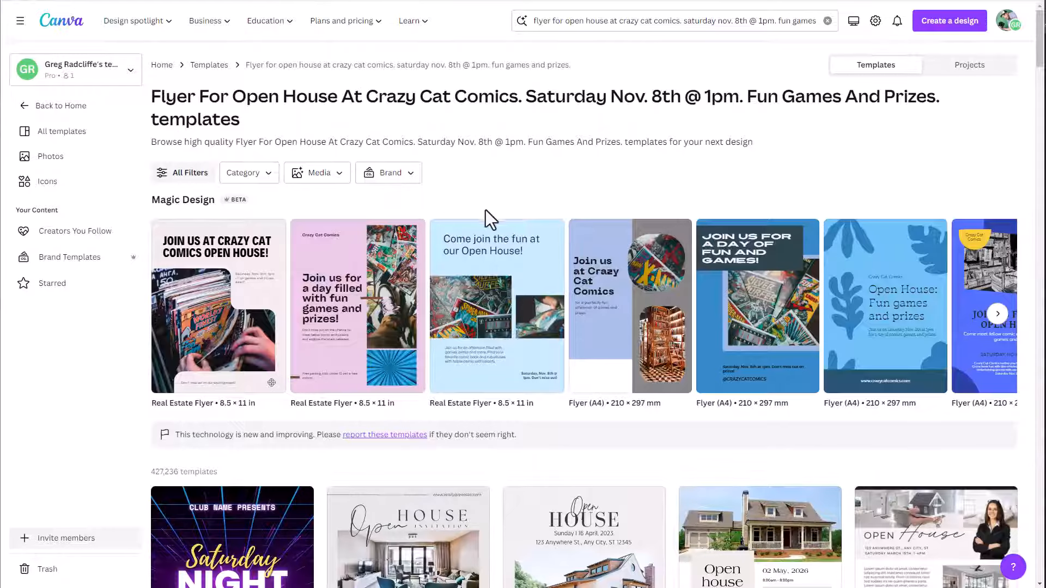
Reload the results page to generate a fresh set of Magic Design flyers.
key("F5")
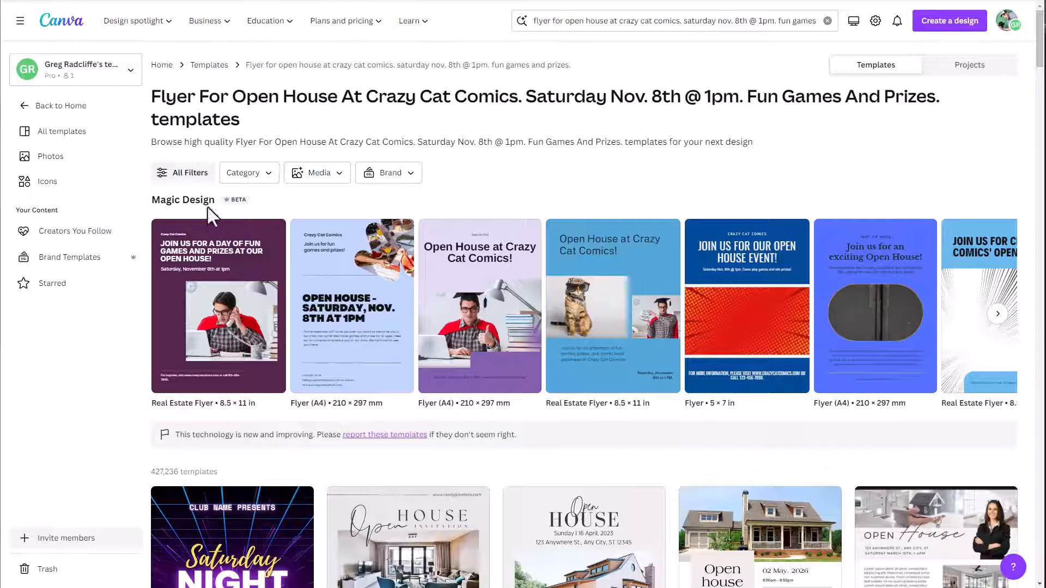
left_click(207, 174)
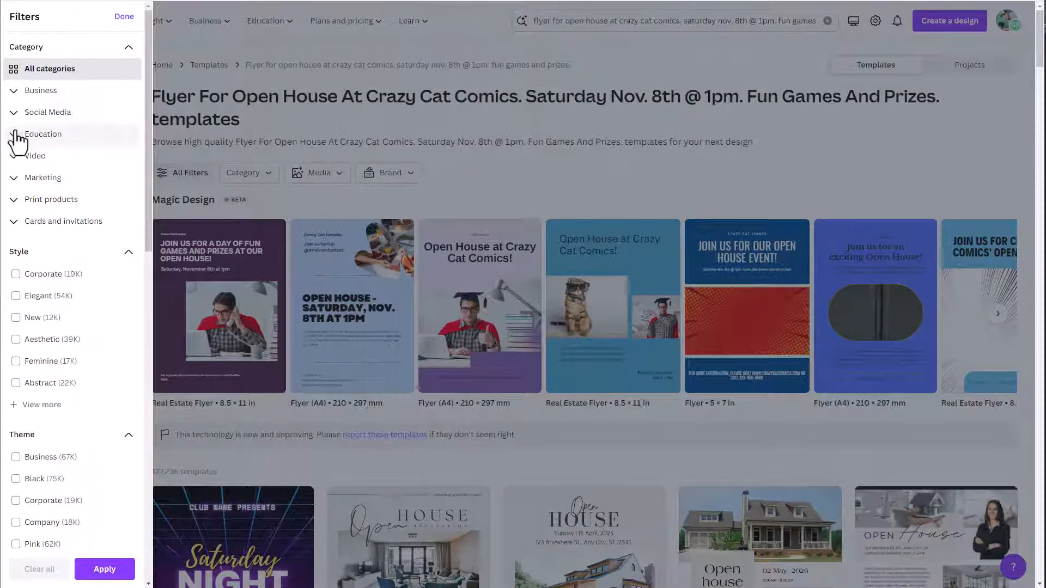
left_click(14, 113)
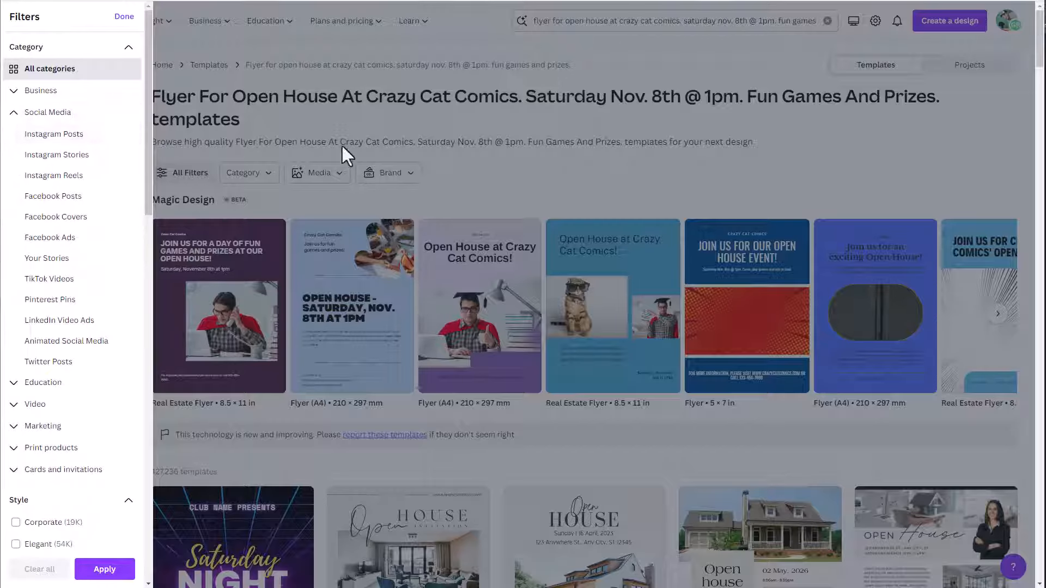
left_click(34, 135)
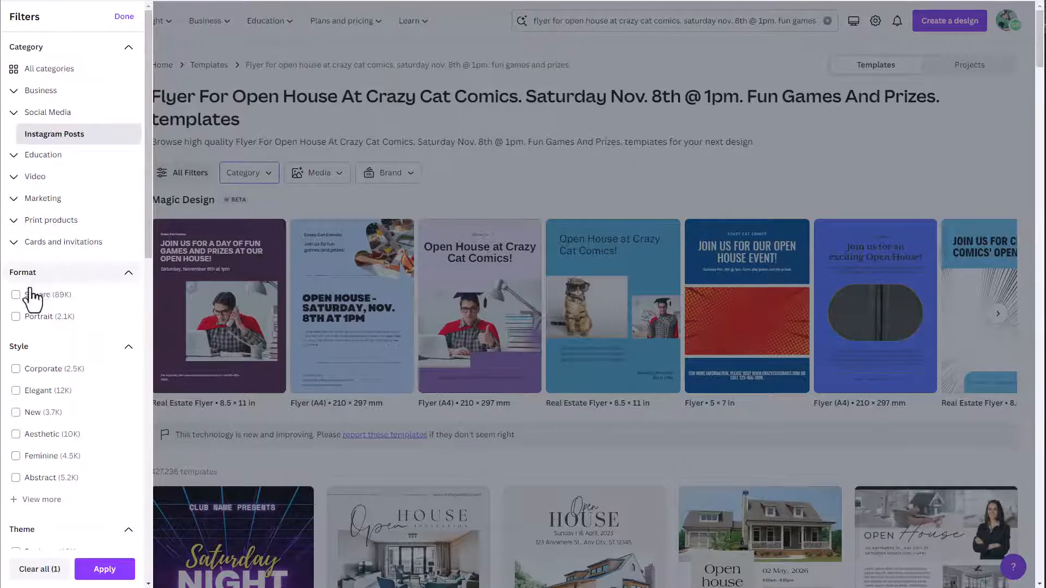
left_click(16, 295)
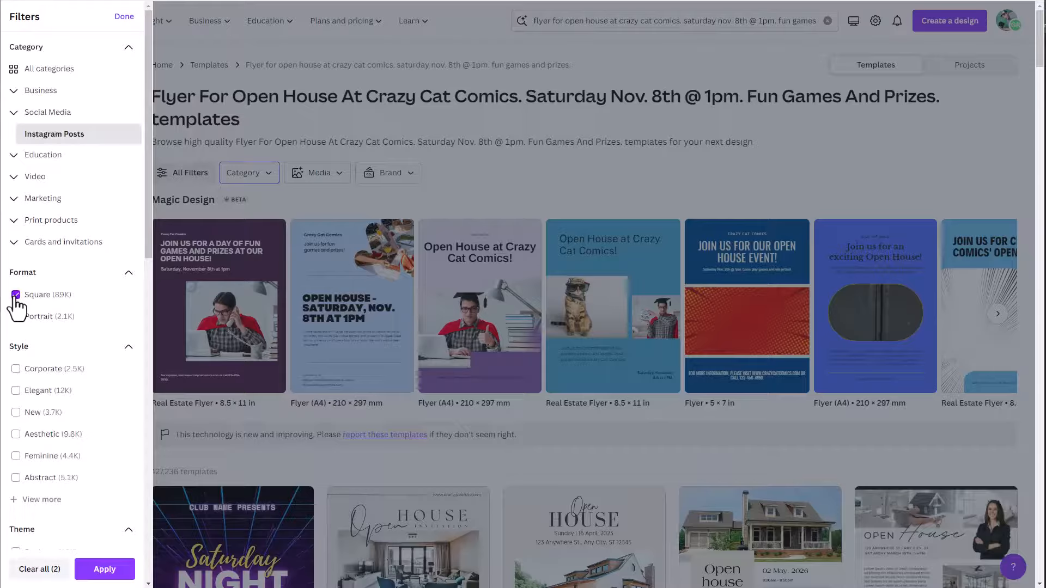
left_click(478, 186)
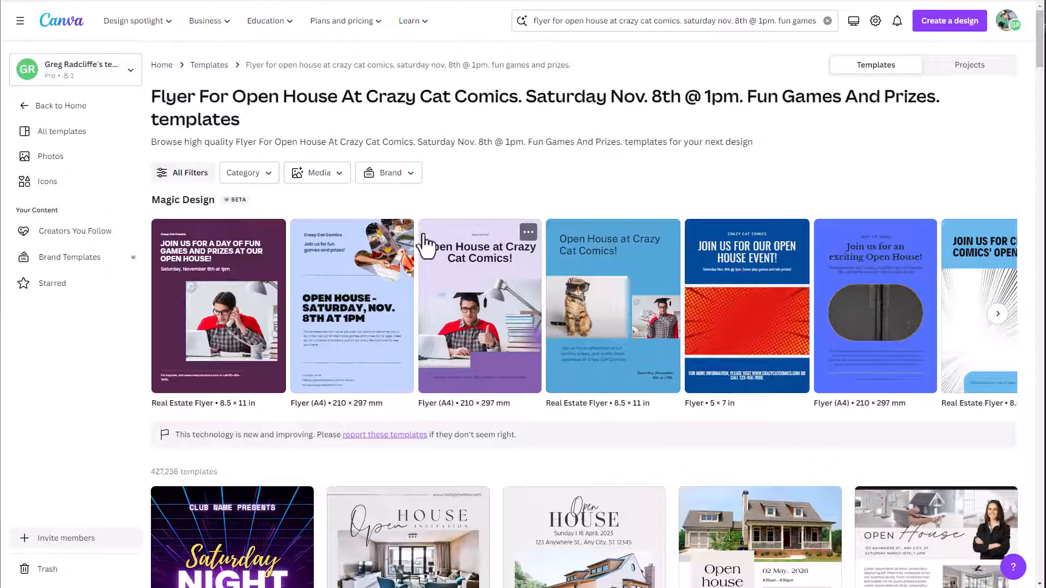
Regenerate the Magic Design flyers using an uploaded ninja cat illustration as the media.
left_click(337, 176)
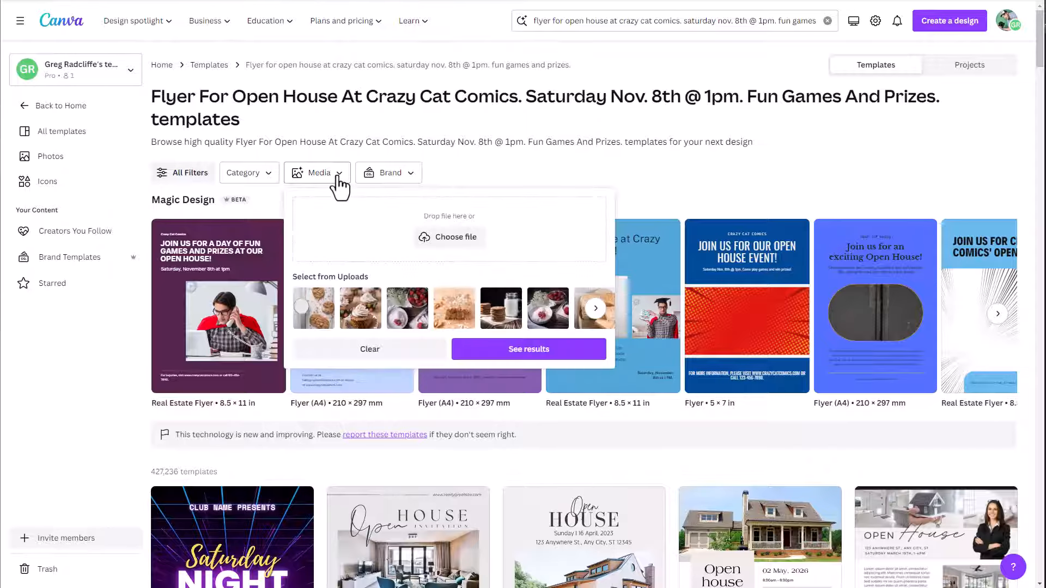
left_click(596, 308)
left_click(597, 309)
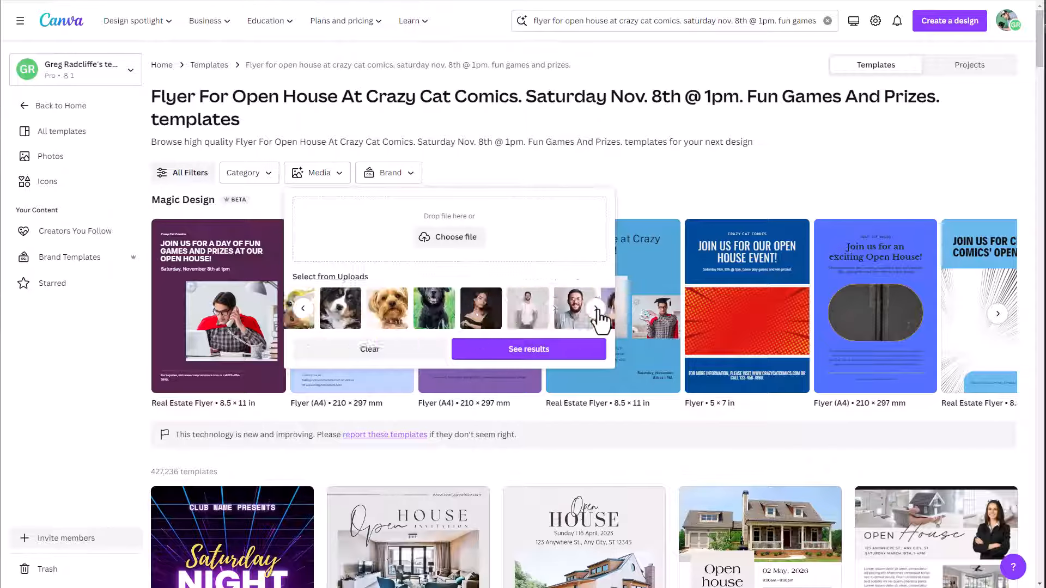
left_click(598, 310)
left_click(597, 310)
left_click(597, 309)
left_click(597, 309)
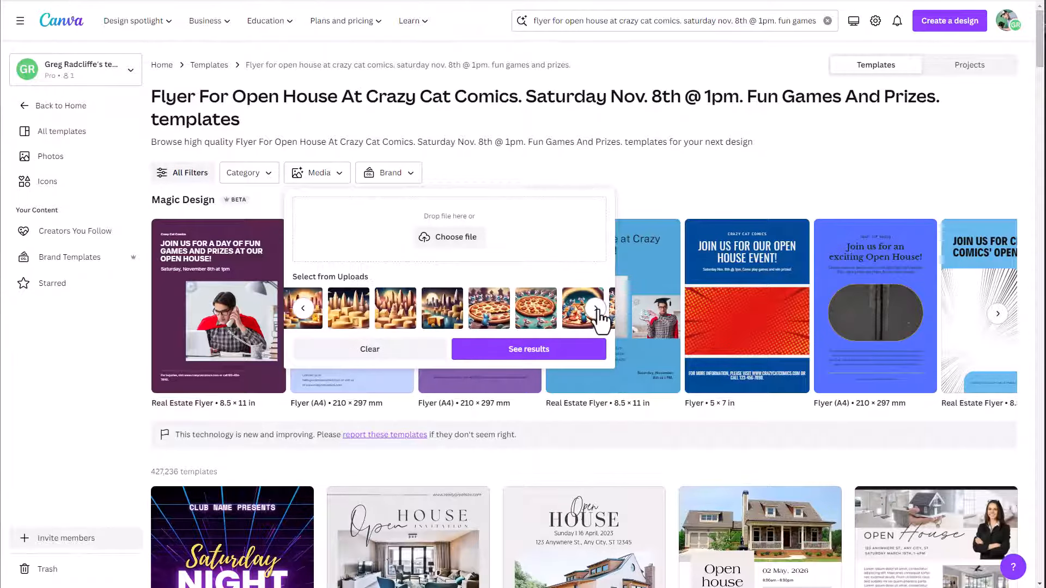
left_click(597, 309)
left_click(550, 309)
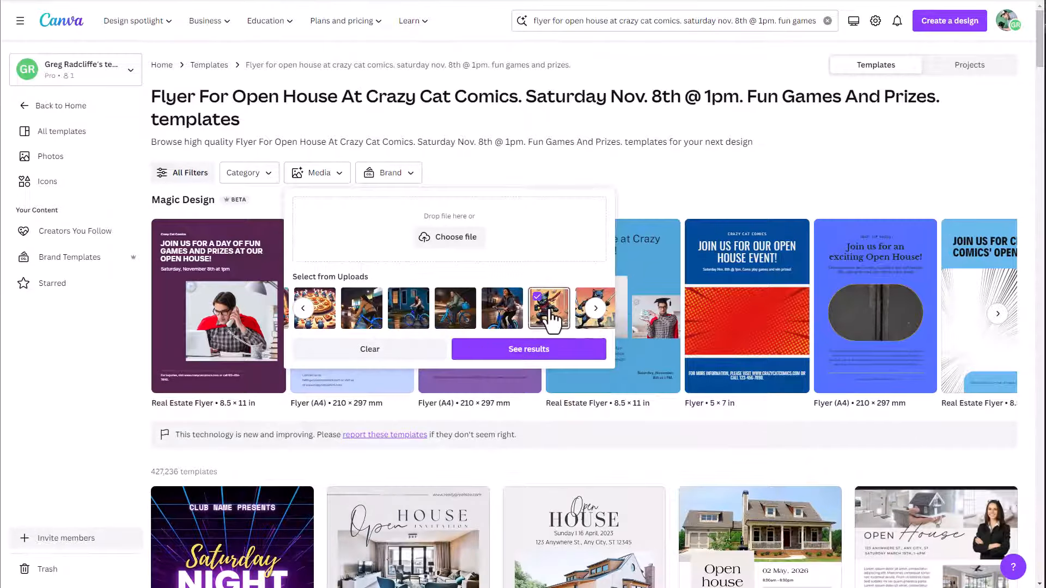
left_click(537, 350)
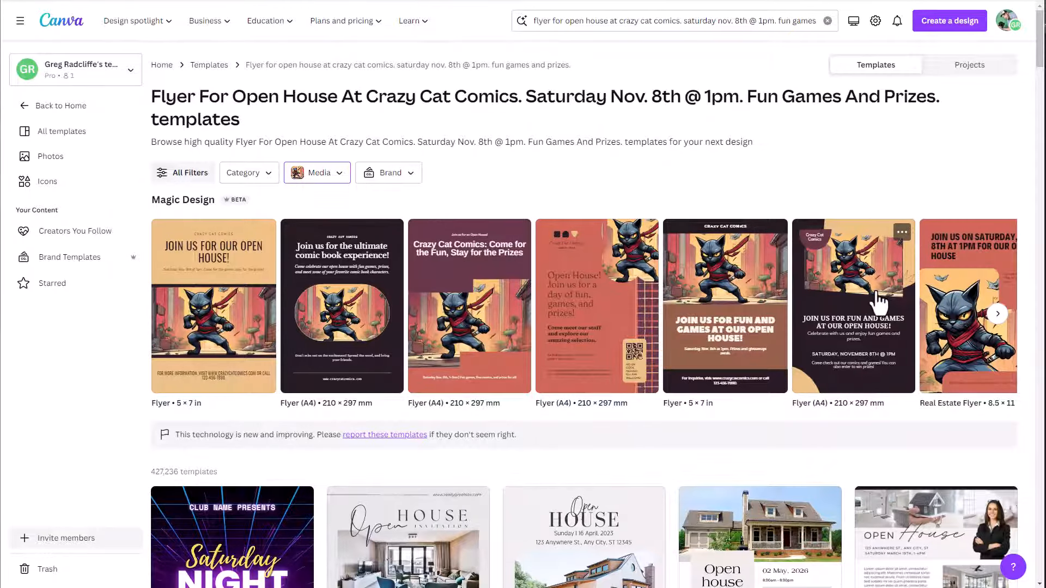
left_click(410, 176)
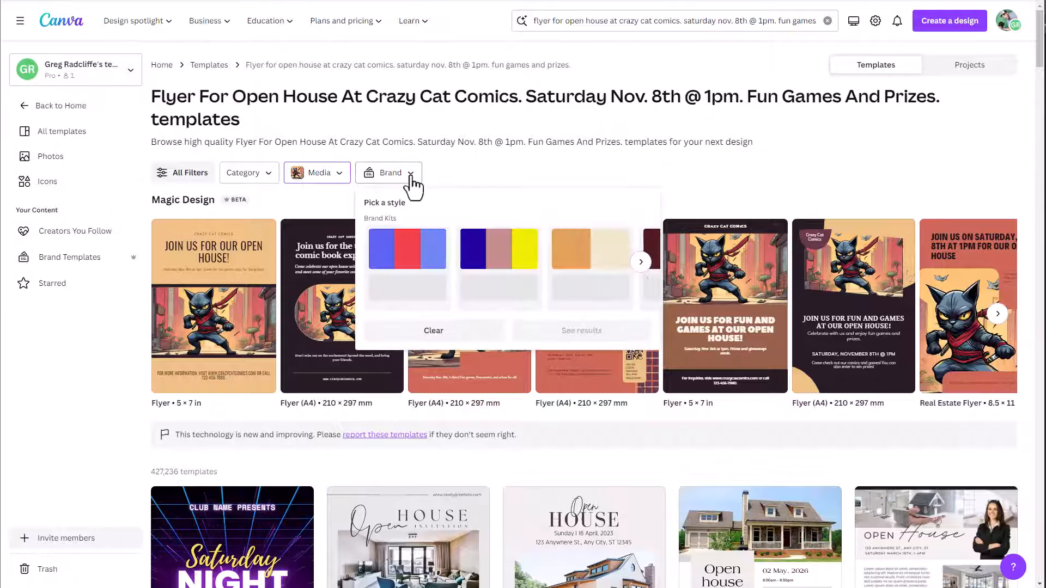
left_click(640, 264)
left_click(642, 277)
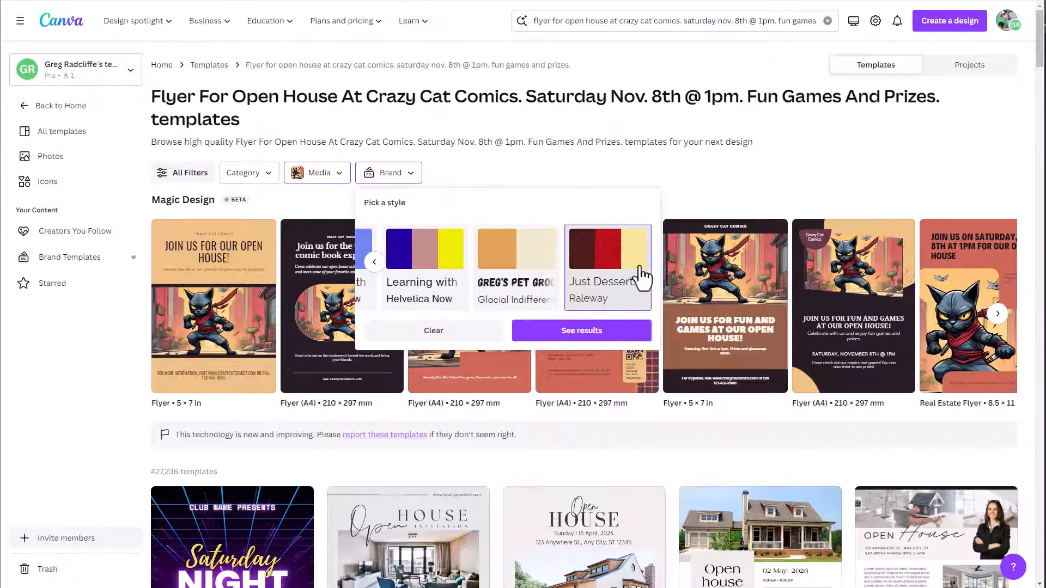
left_click(374, 262)
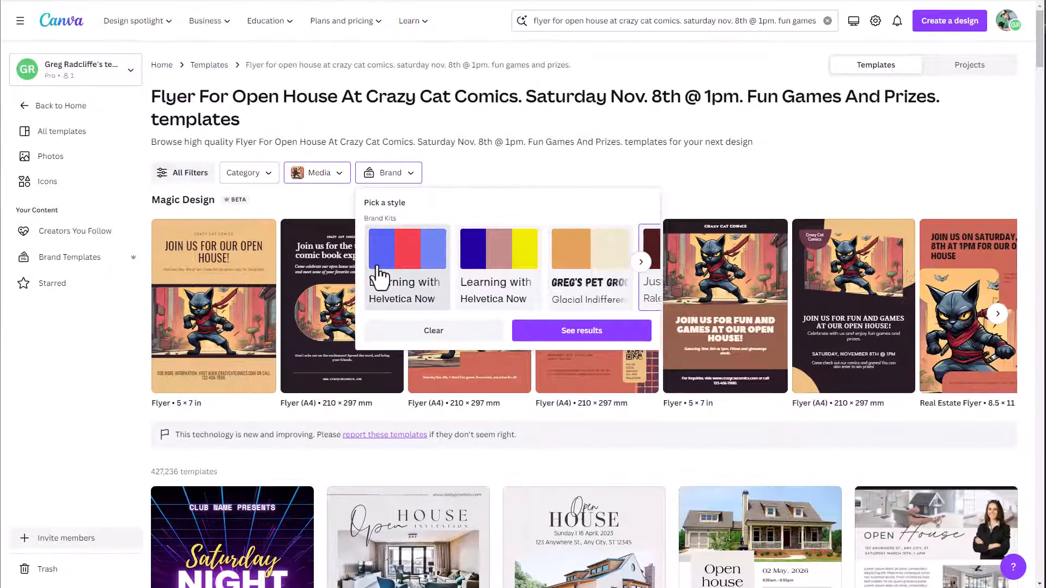
left_click(377, 267)
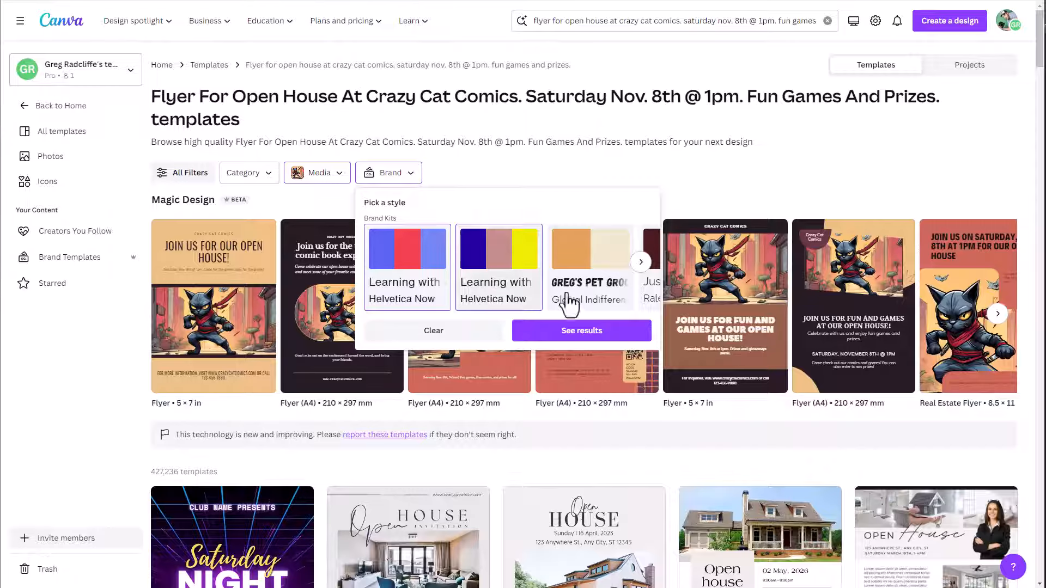
left_click(643, 264)
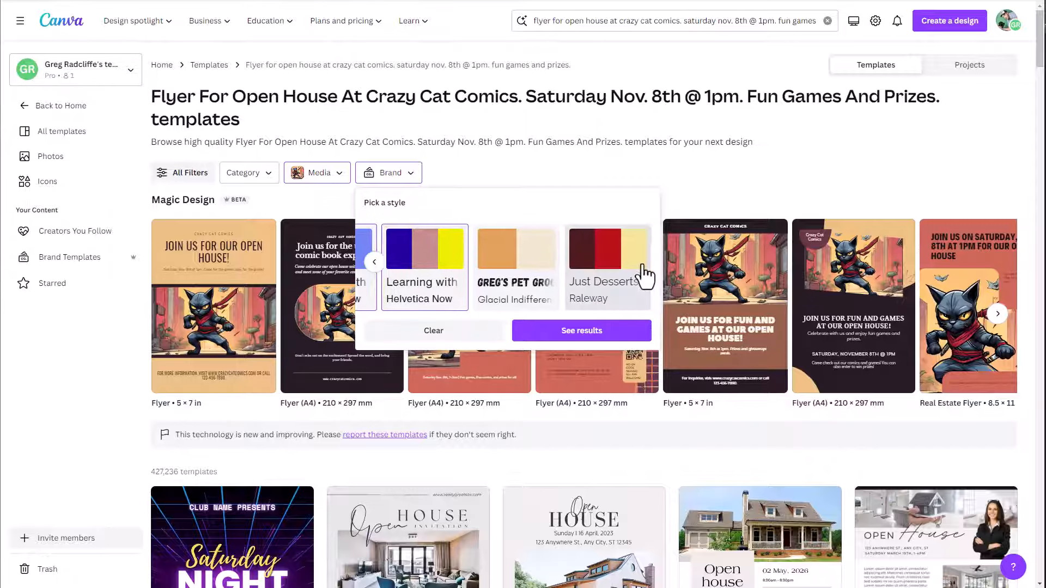
left_click(644, 273)
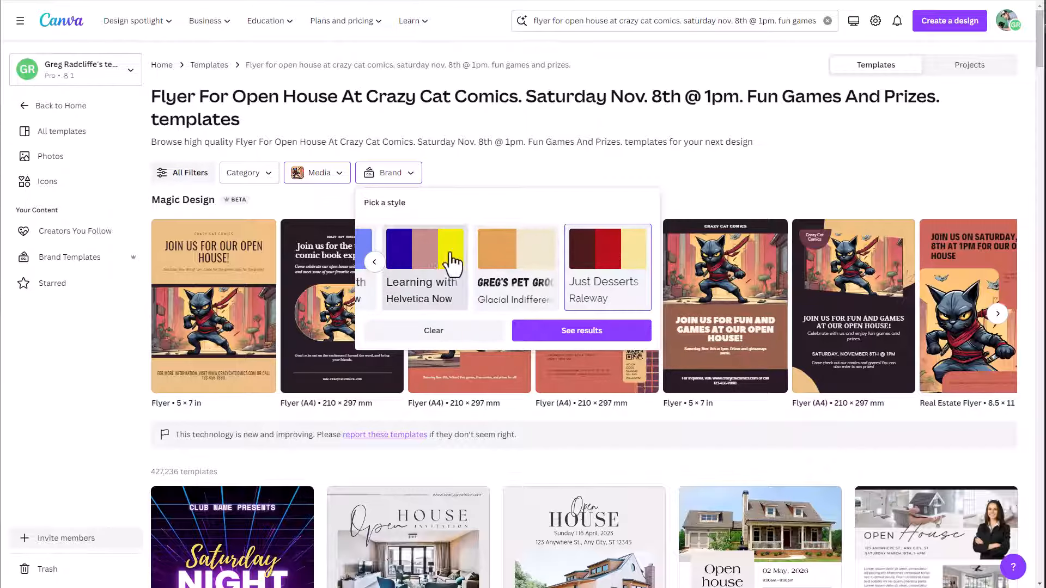
left_click(688, 181)
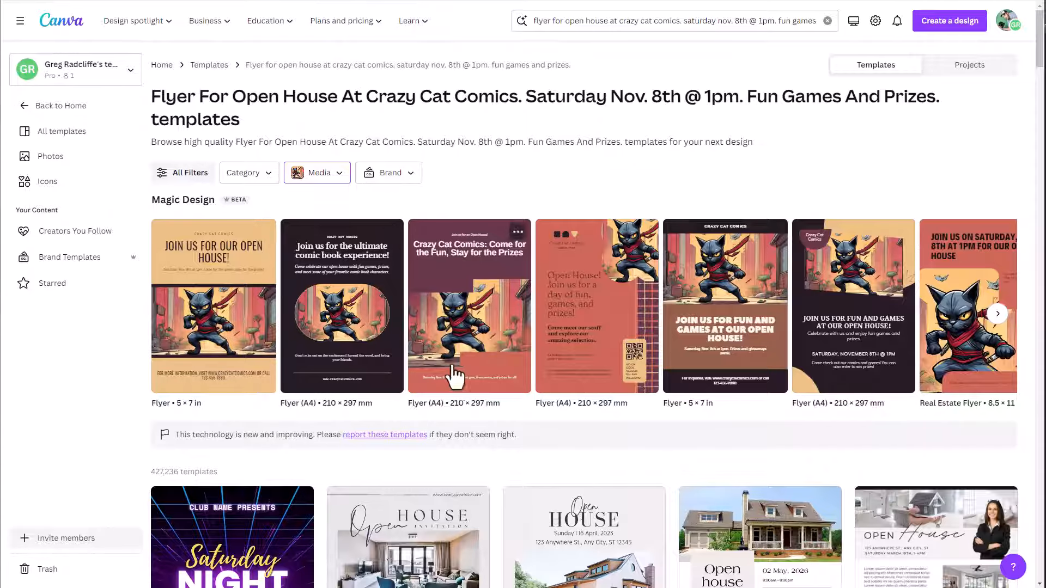
Regenerate the Magic Design flyers with the uploaded red-hooded ninja cat holding two swords as the media.
left_click(997, 314)
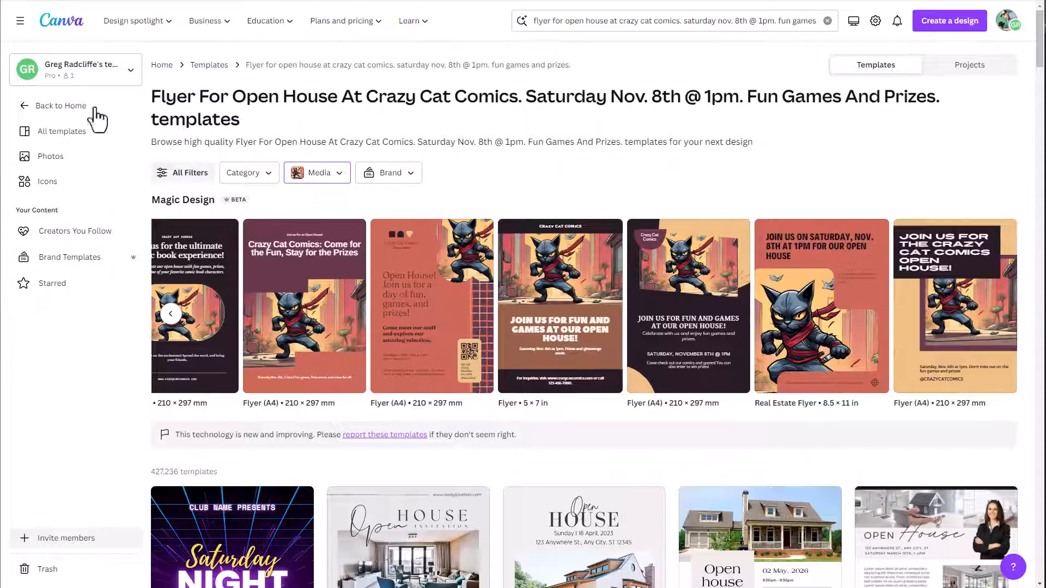
left_click(326, 178)
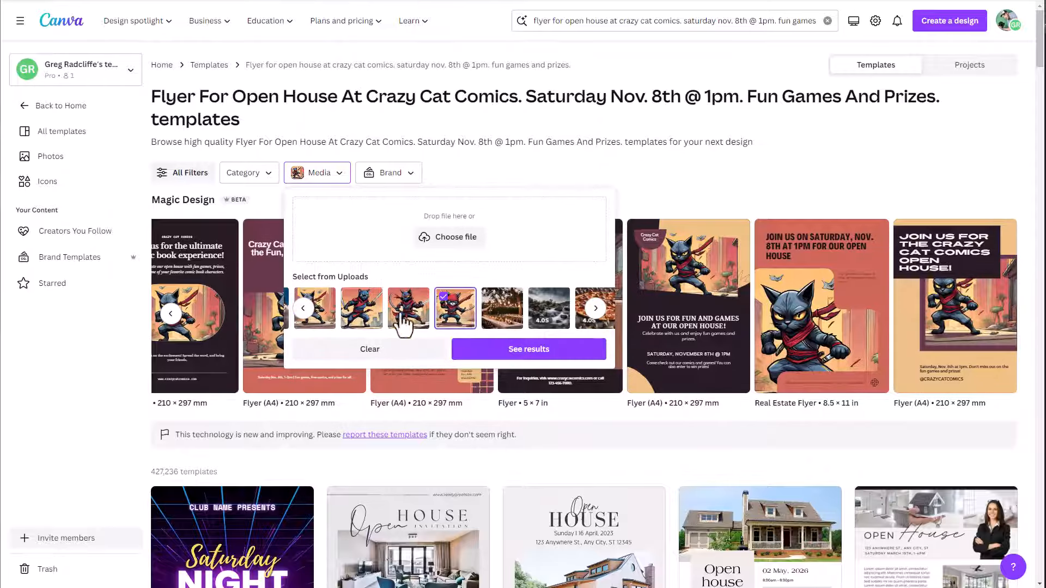
left_click(518, 351)
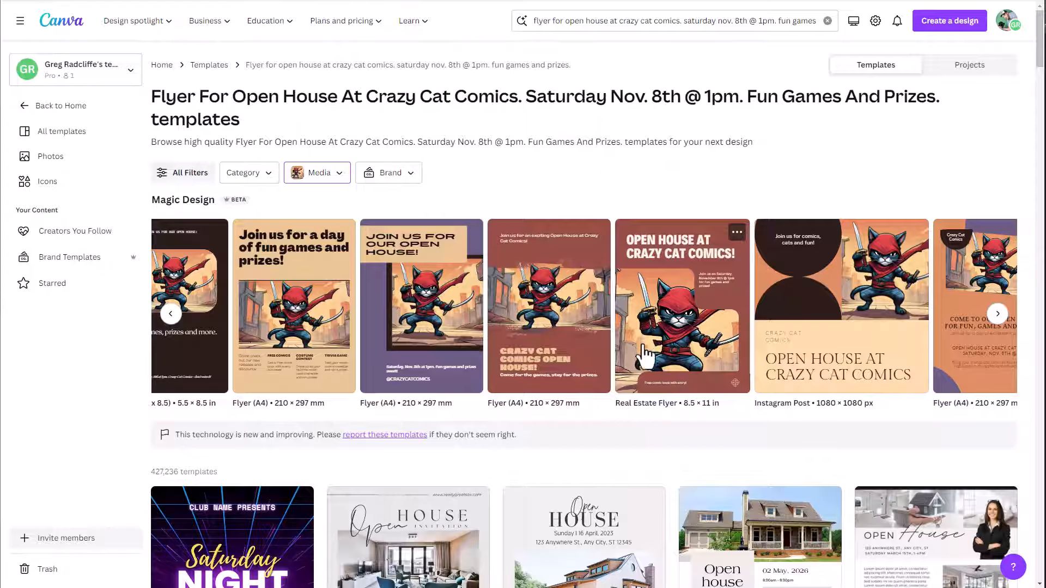
Open the "Join us for a day of fun games and prizes!" flyer for customization and close its preview.
scroll(565, 461, "down", 7)
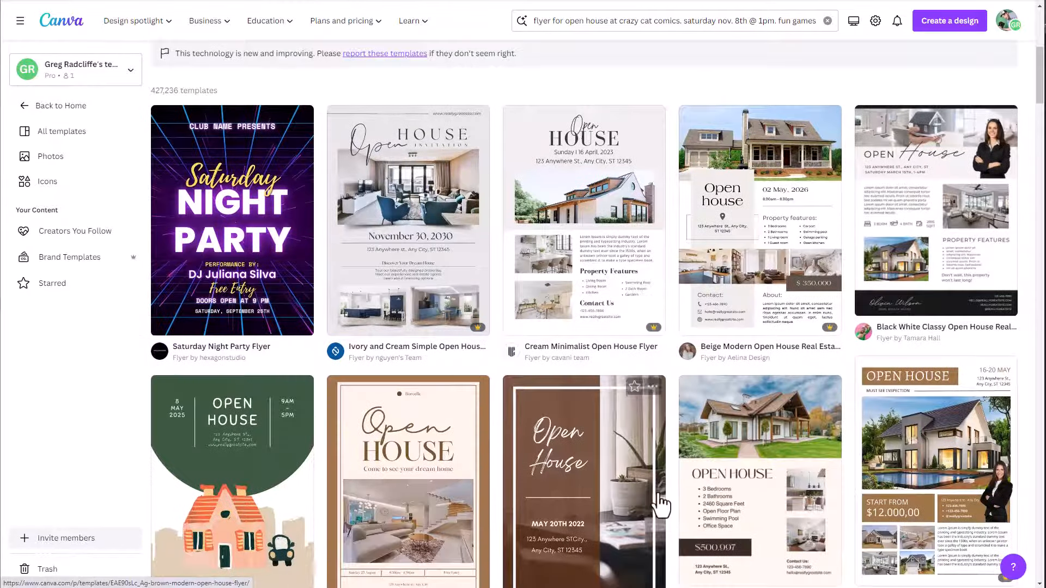
scroll(659, 499, "up", 7)
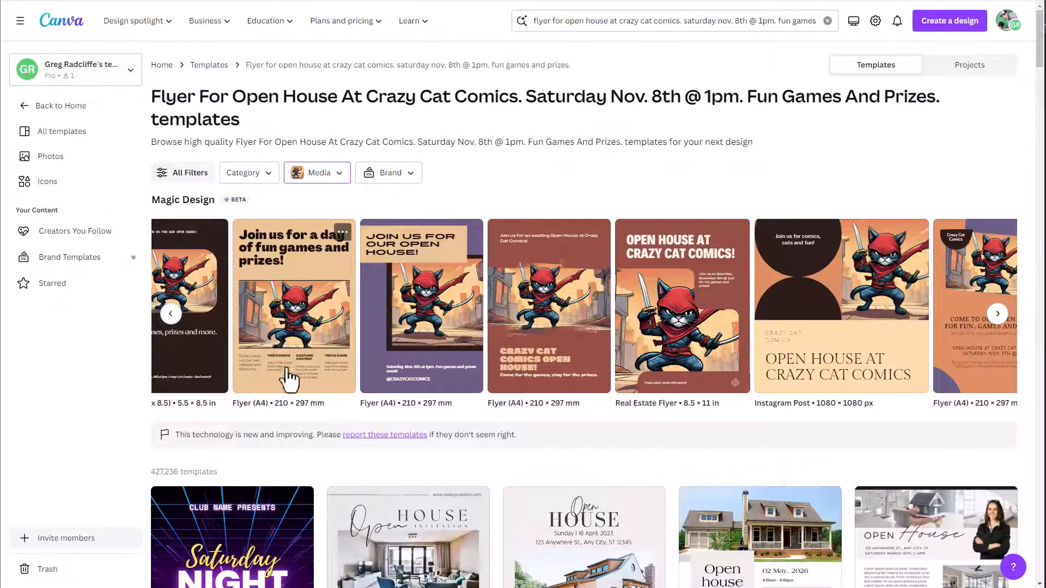
left_click(299, 327)
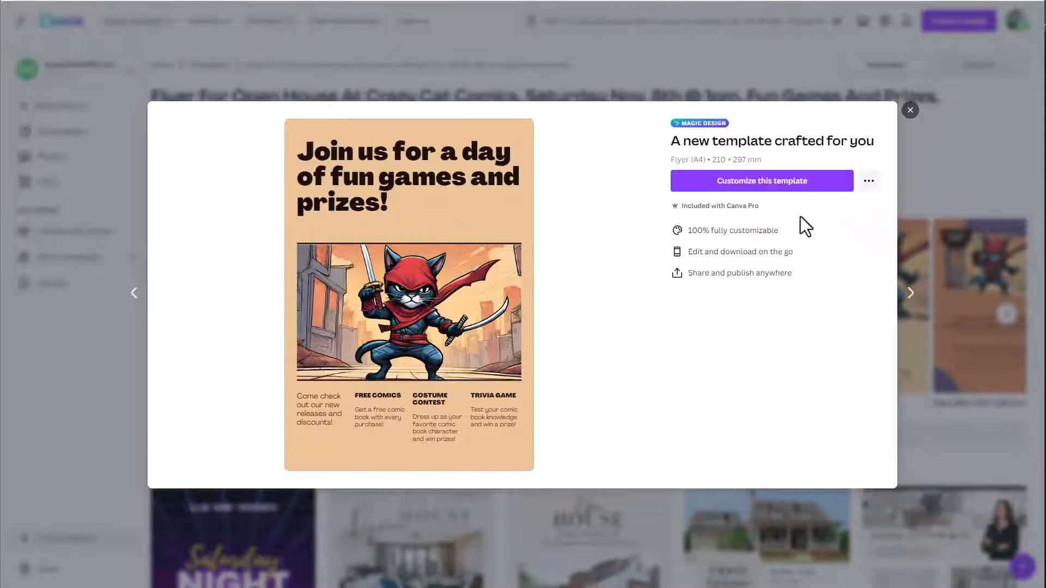
left_click(793, 185)
left_click(911, 112)
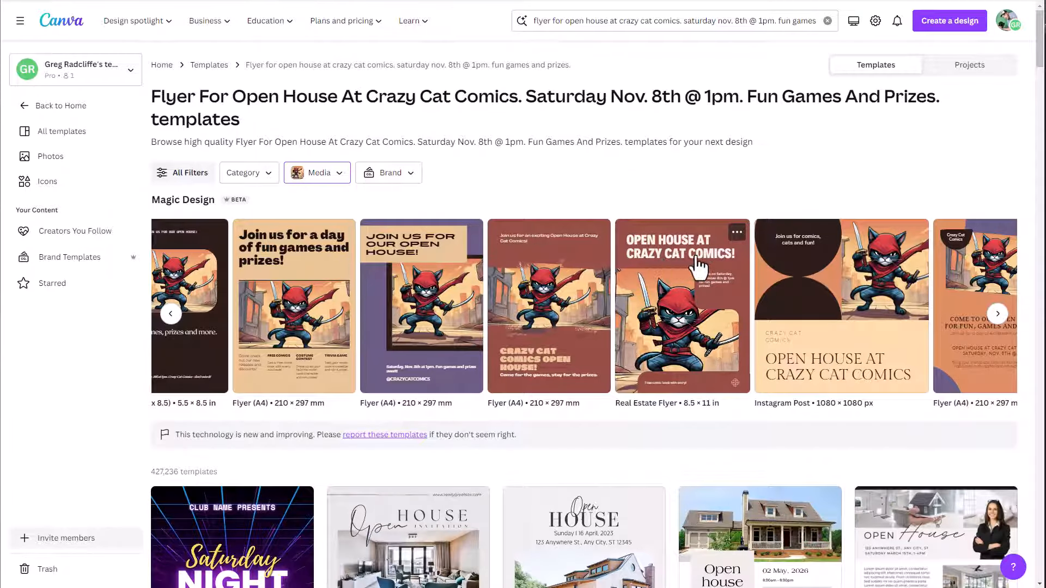
Customize the "Come to our open house for fun, games and prizes!" flyer in the editor and show its brand assets.
left_click(997, 315)
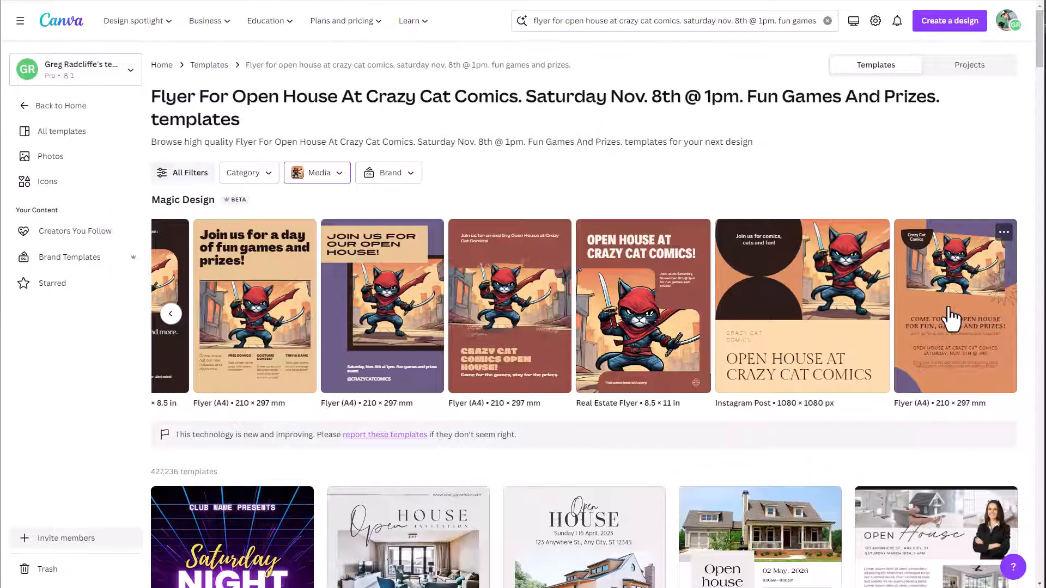
left_click(950, 310)
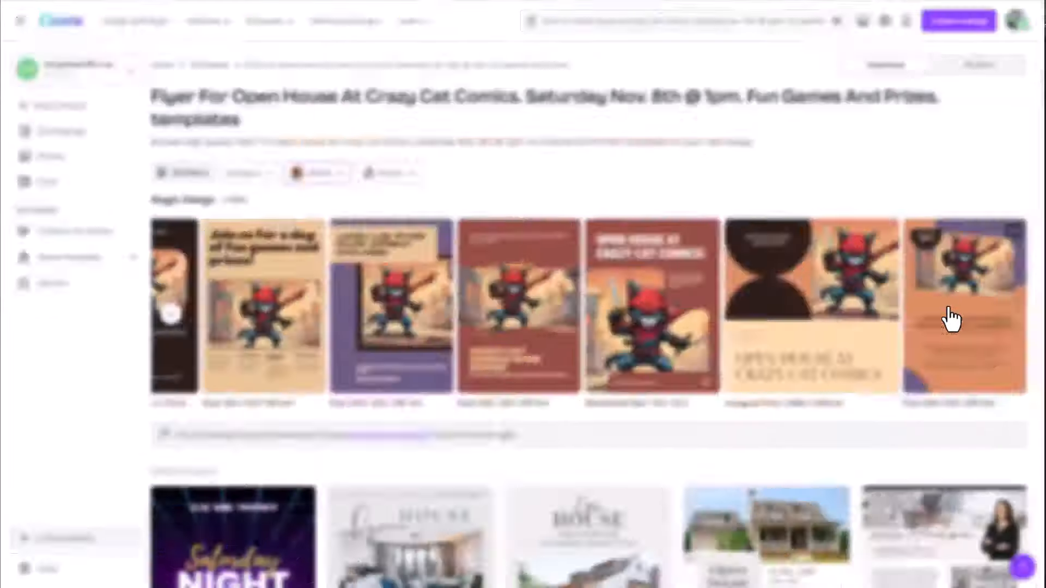
left_click(780, 186)
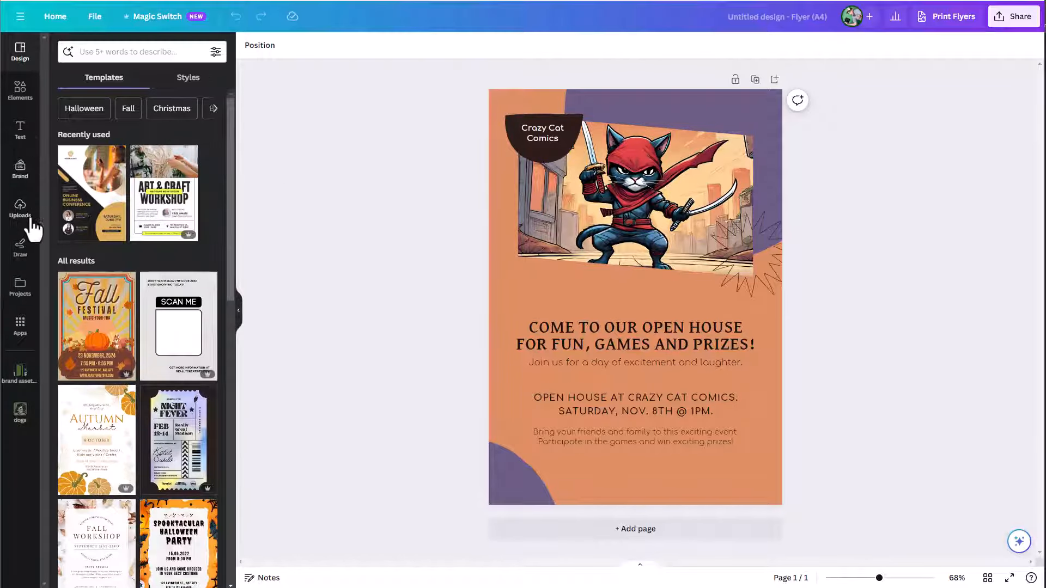
left_click(20, 170)
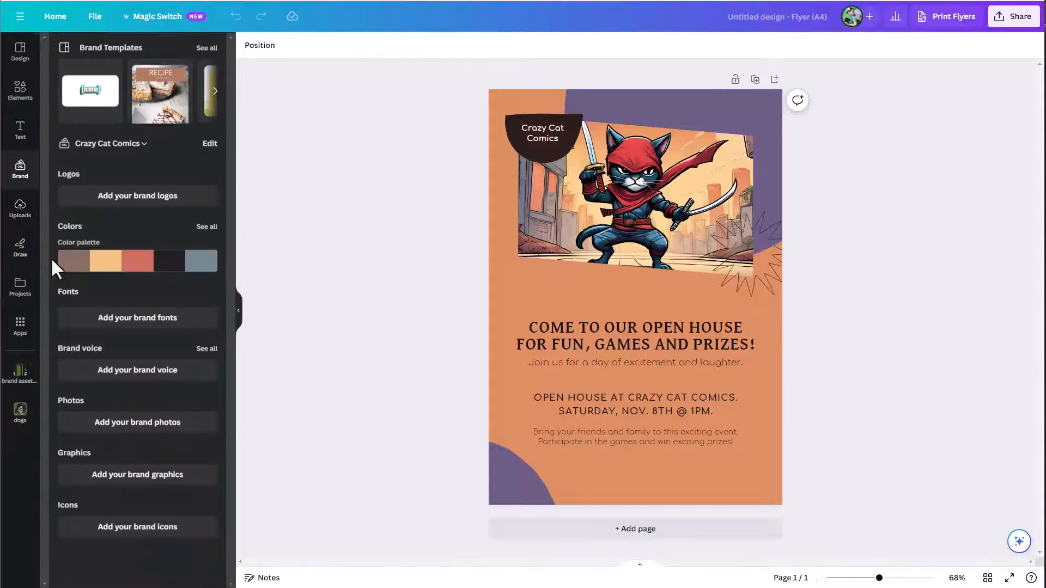
Switch the active brand kit to Happy Tails and back to Crazy Cat Comics.
left_click(132, 144)
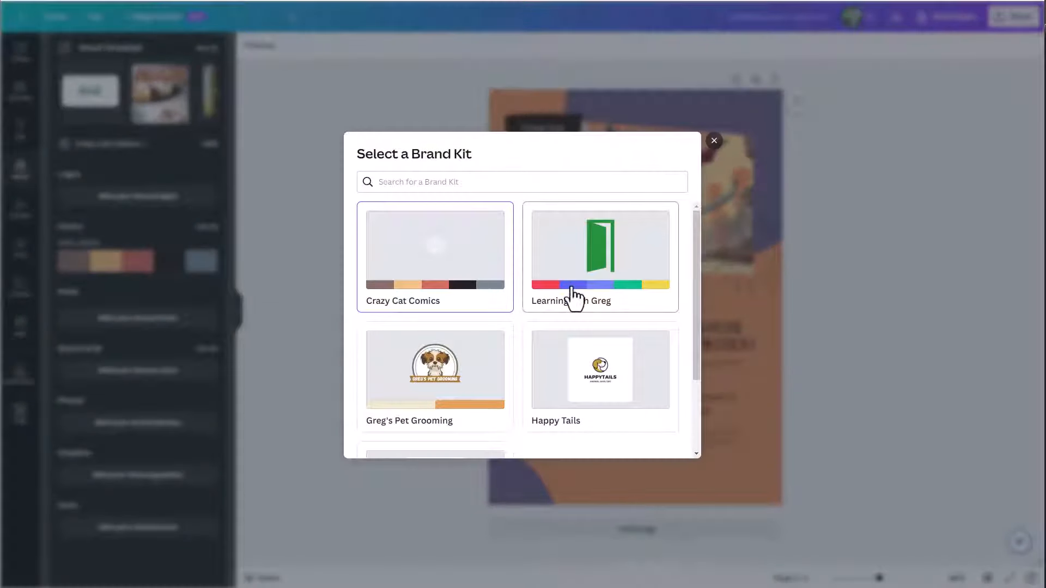
left_click(602, 374)
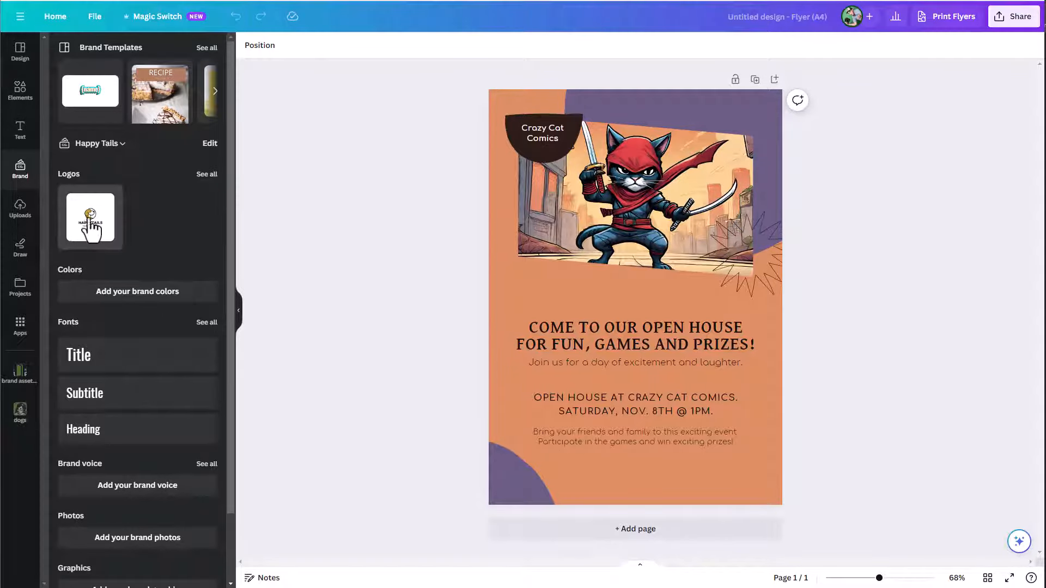
left_click(116, 143)
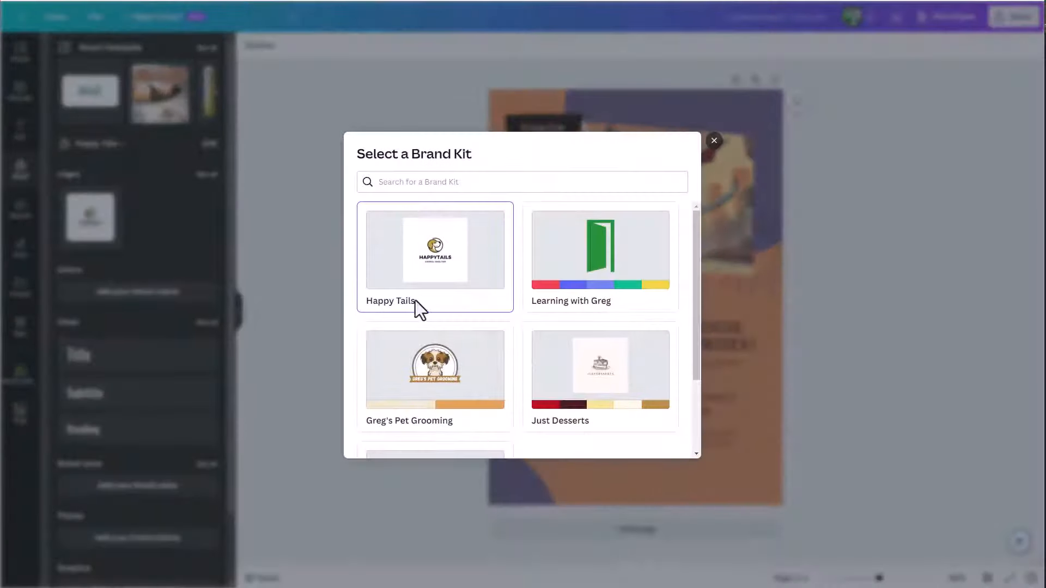
scroll(534, 313, "down", 3)
left_click(449, 388)
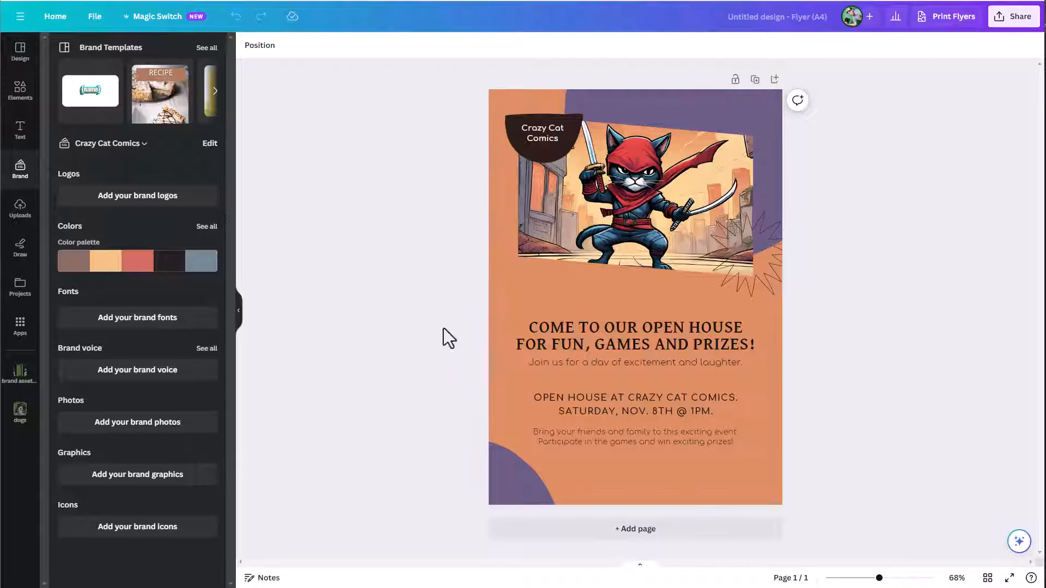
Apply the Crazy Cat Comics color palette to the flyer and shuffle its colors.
left_click(140, 271)
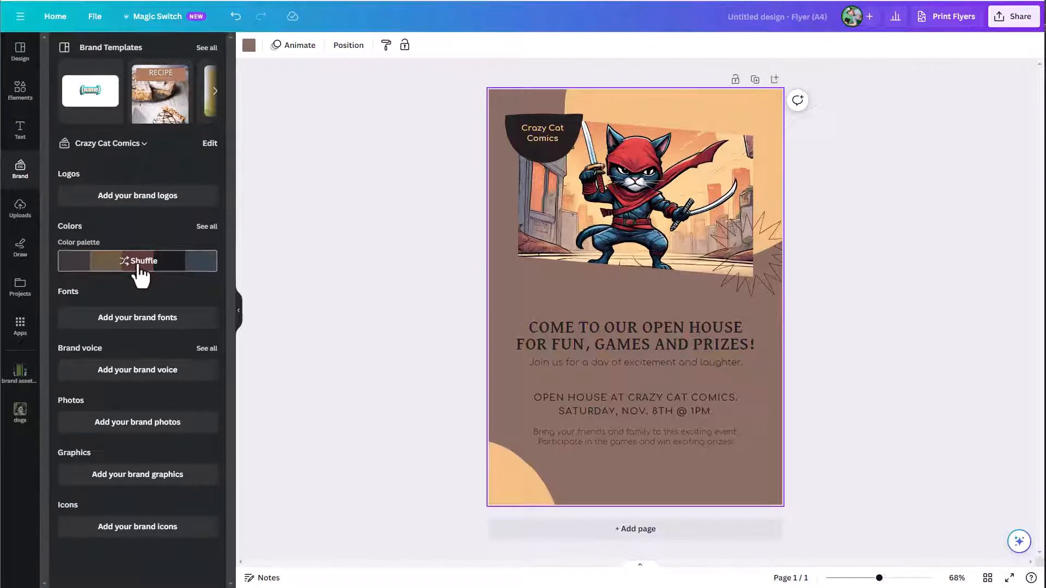
left_click(140, 270)
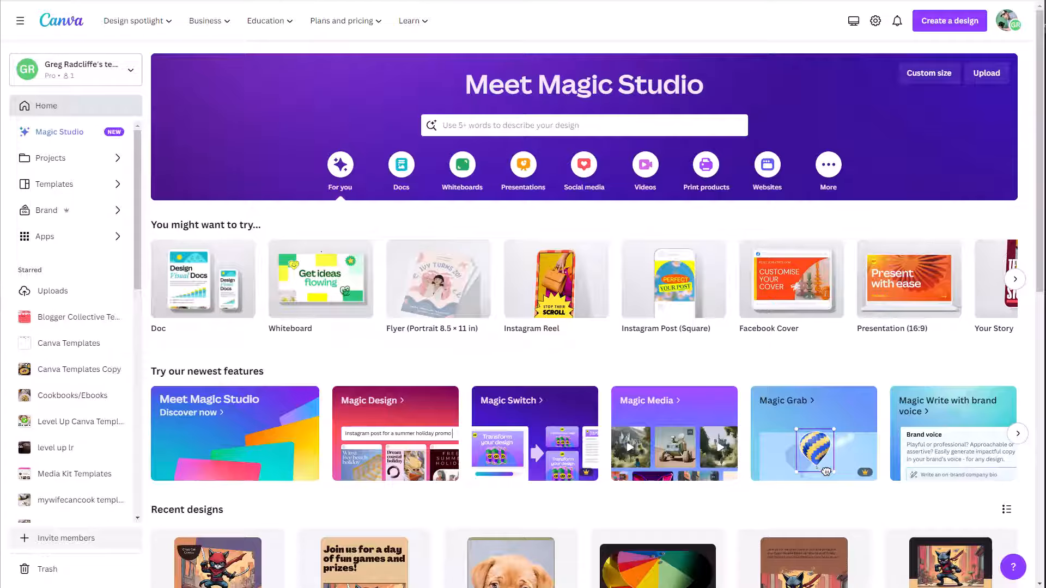
Enter the design prompt "Presentation on the Fundamentals of Graphic Design emphasizing Color Theory" in the home page search.
left_click(501, 125)
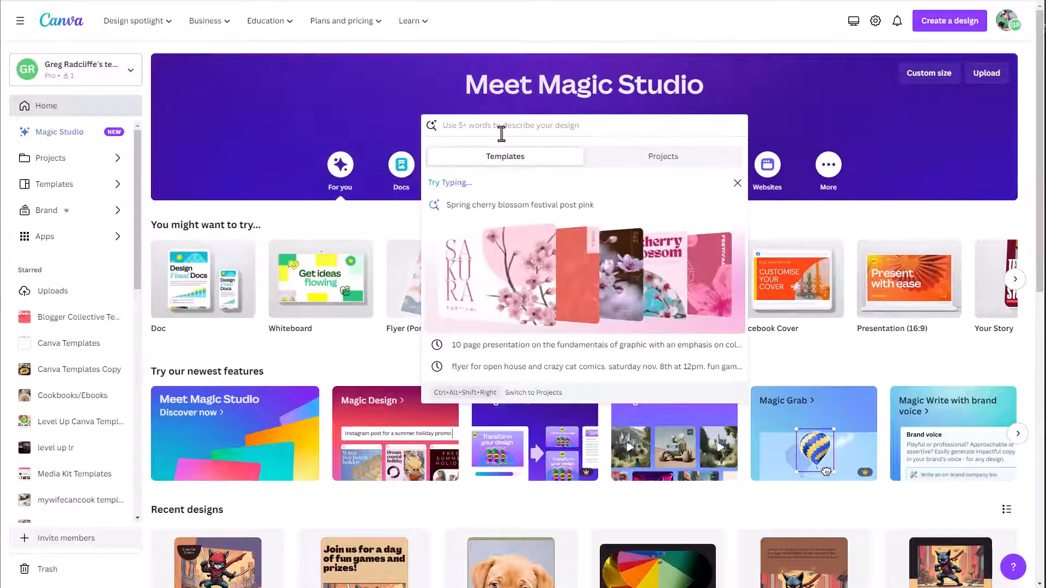
type("Prese")
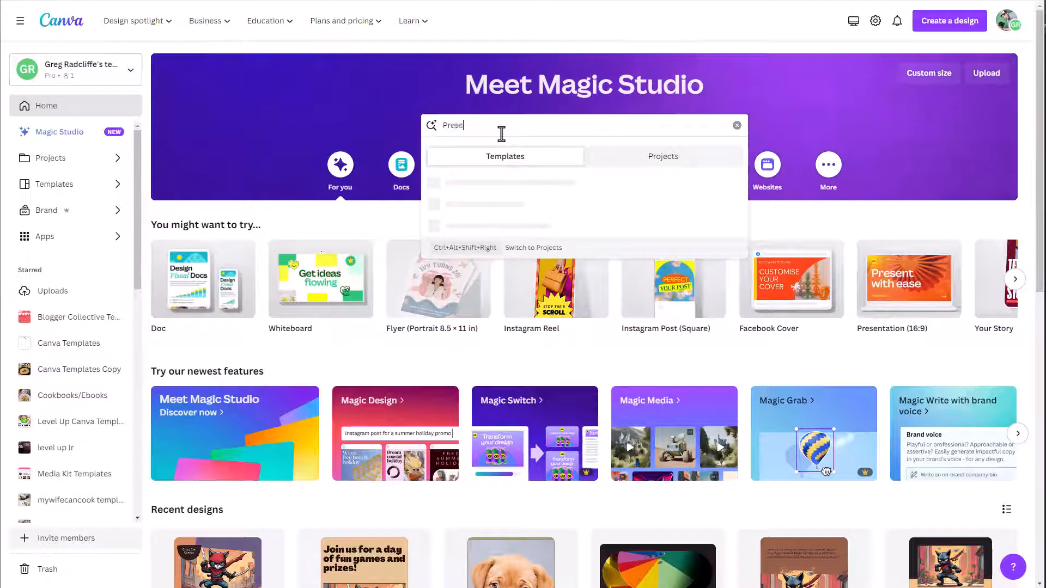
type("ntation on the ")
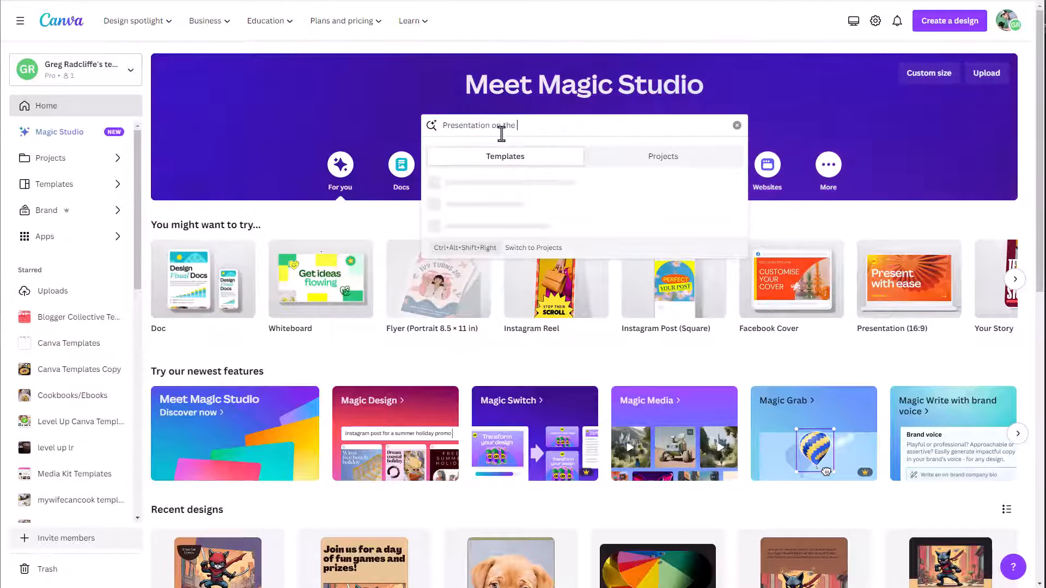
type("Fundamentals of ")
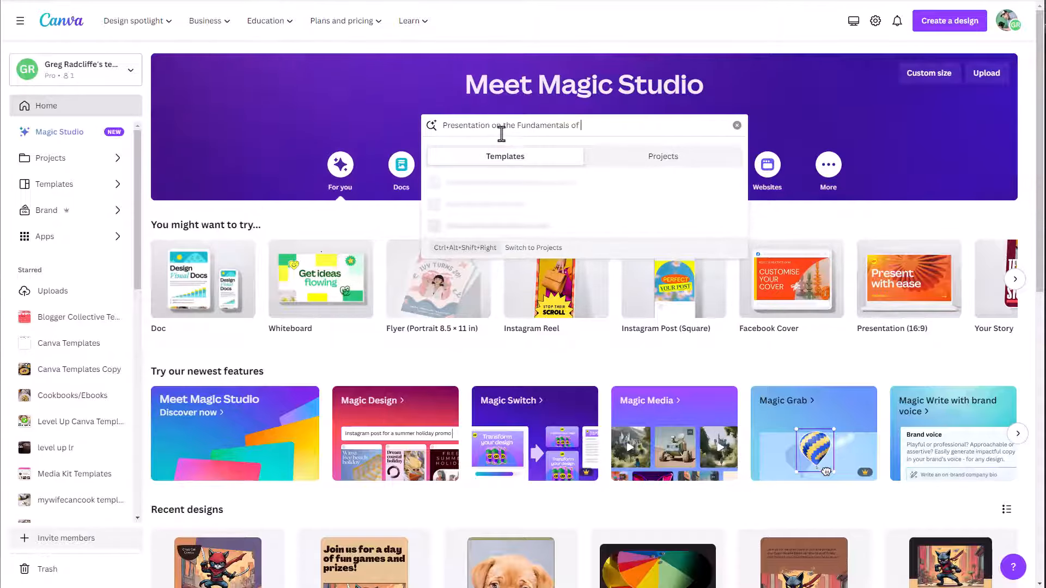
type("Graphich")
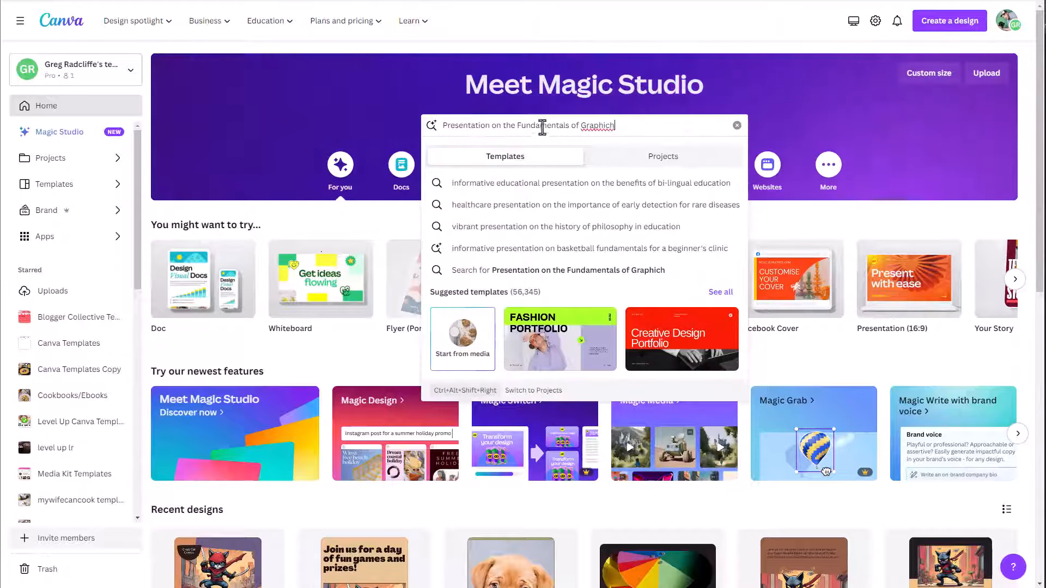
key("BackSpace")
type("D")
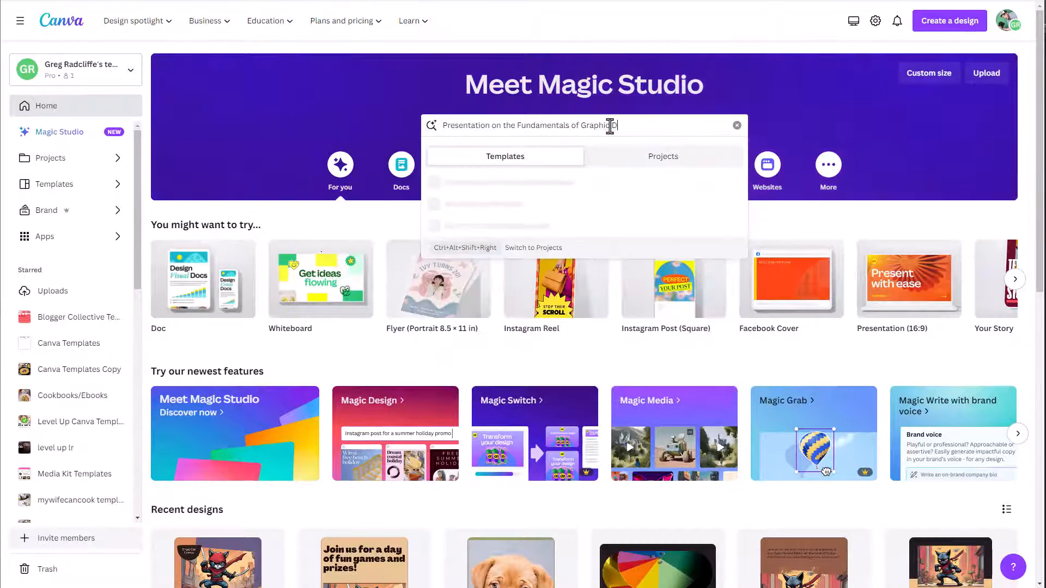
type("esign.")
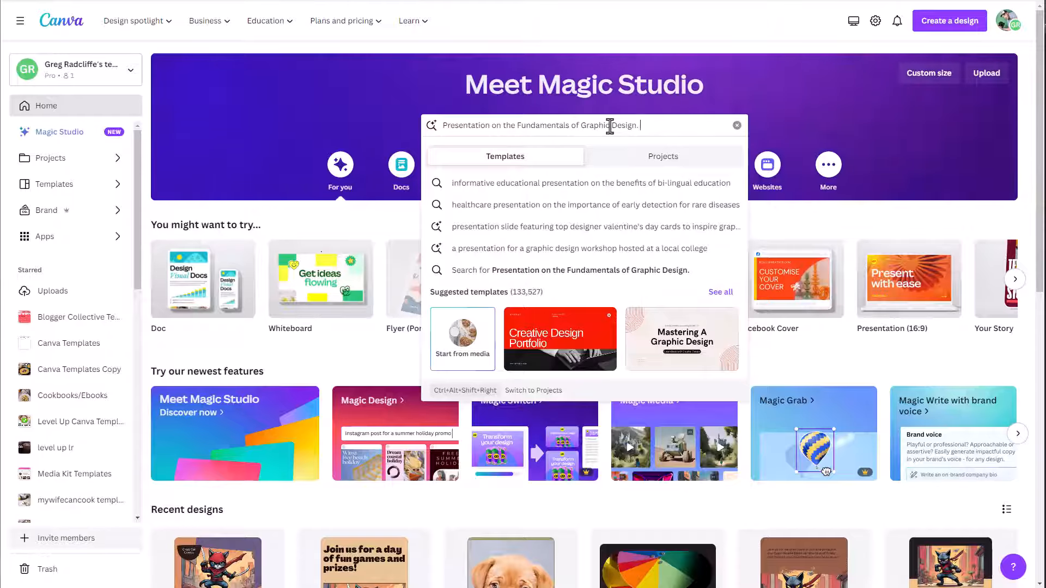
key("BackSpace")
type("emp")
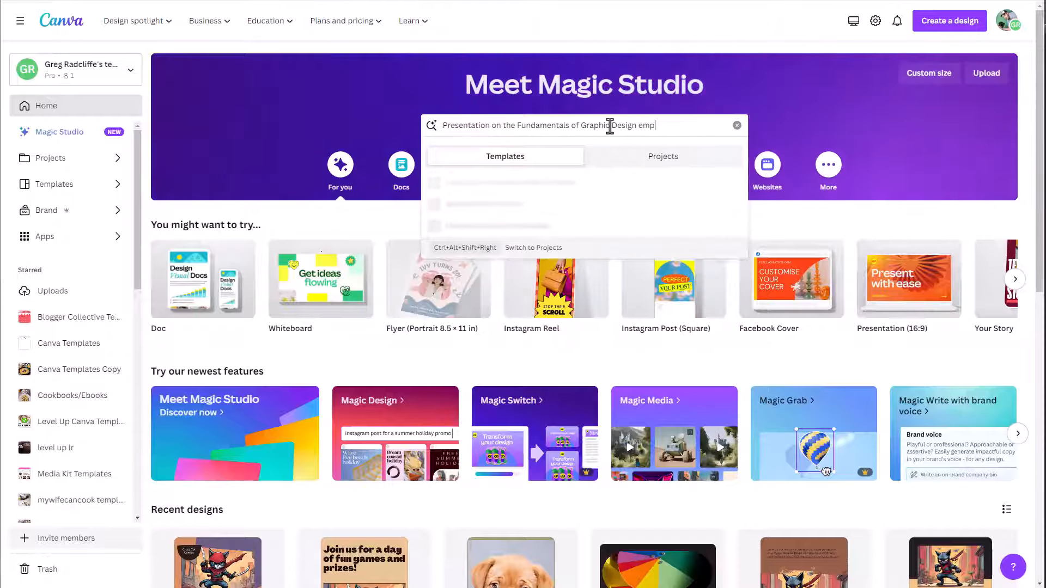
type("hazing Color Theory")
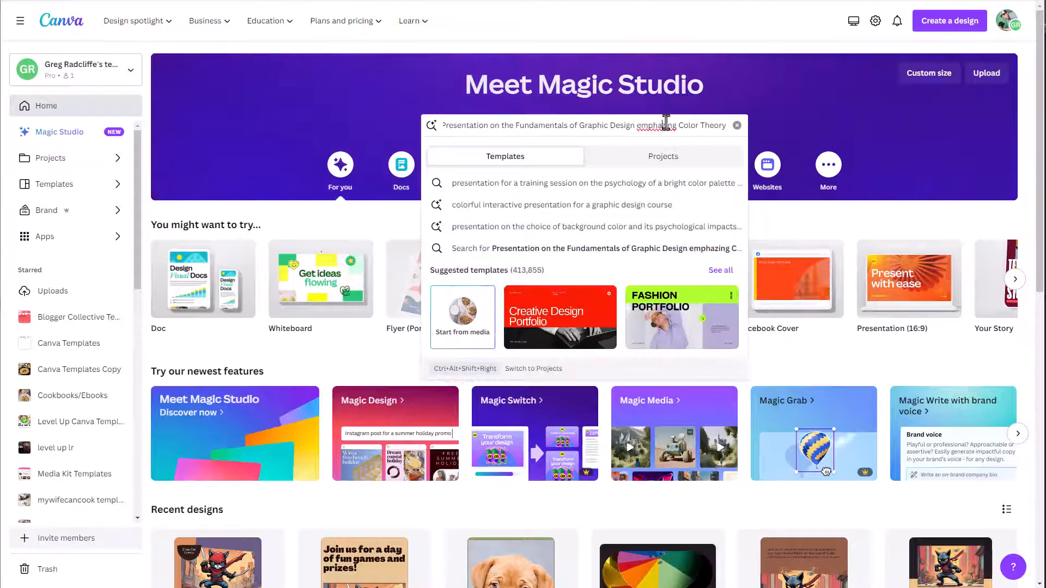
type("si")
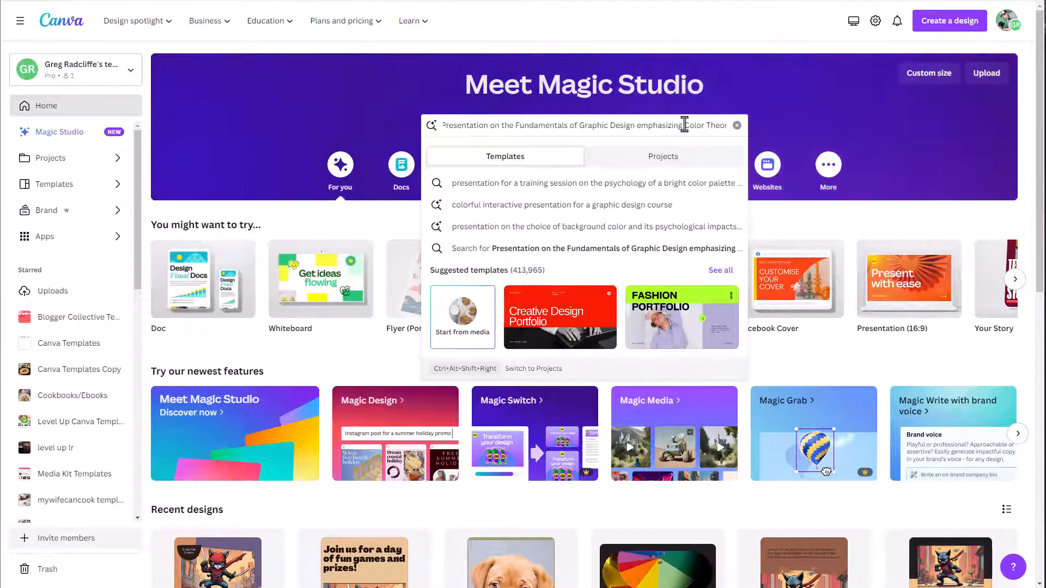
key("ctrl+Right")
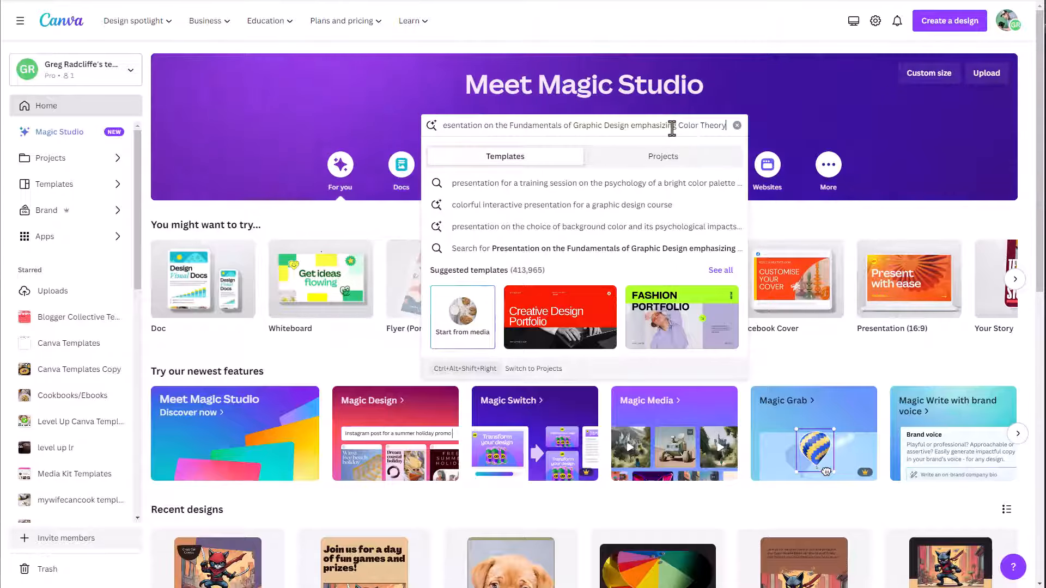
Add "10 page" at the start of the presentation prompt and run the search.
key("Left")
key("Left")
key("Left")
key("Left")
key("Left")
key("Left")
key("Left")
key("Left")
key("Left")
key("Left")
key("Left")
key("Left")
key("Left")
key("Left")
key("Left")
key("Left")
key("Left")
key("Left")
key("Left")
key("Left")
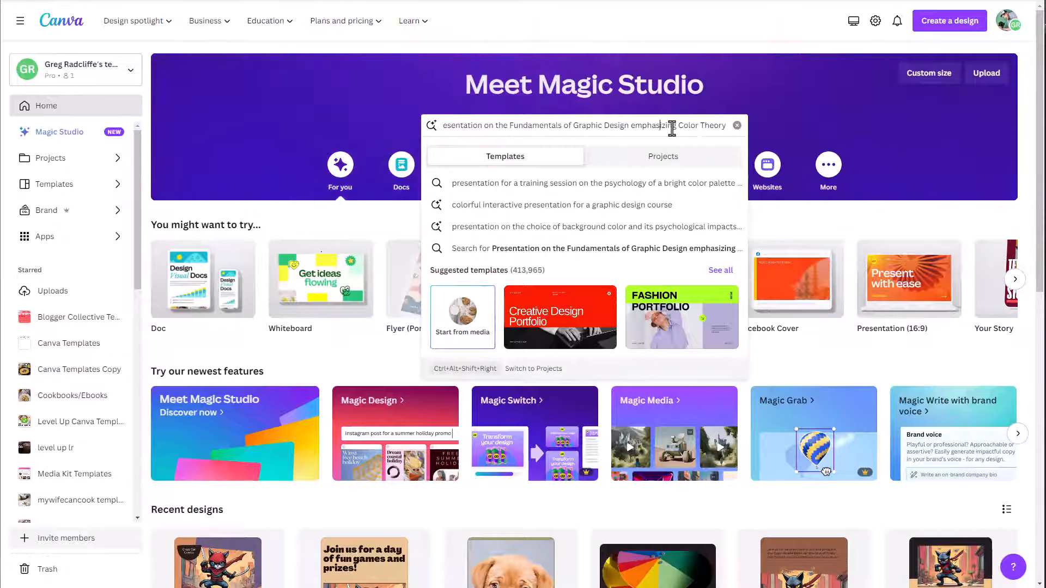
key("Left")
key("Left")
key("Left")
key("Left")
key("Left")
key("Left")
key("Left")
key("Left")
key("Left")
key("Left")
key("Left")
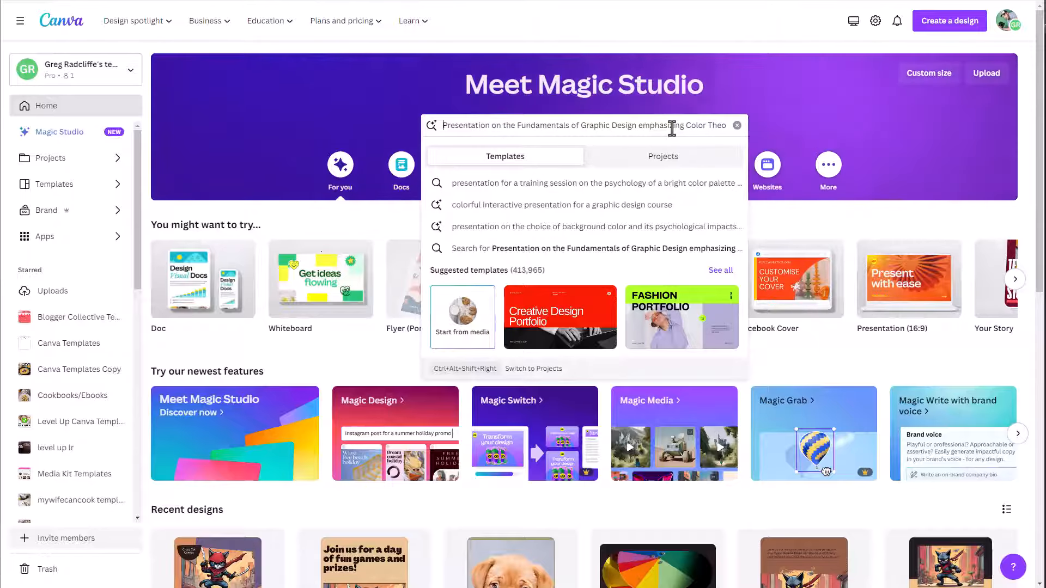
type("10 ")
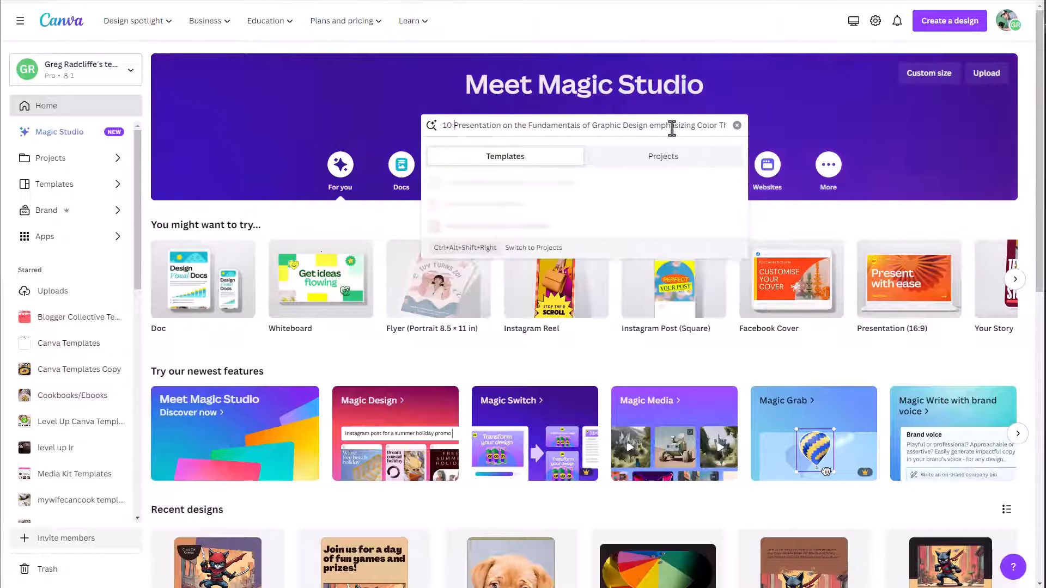
type("page")
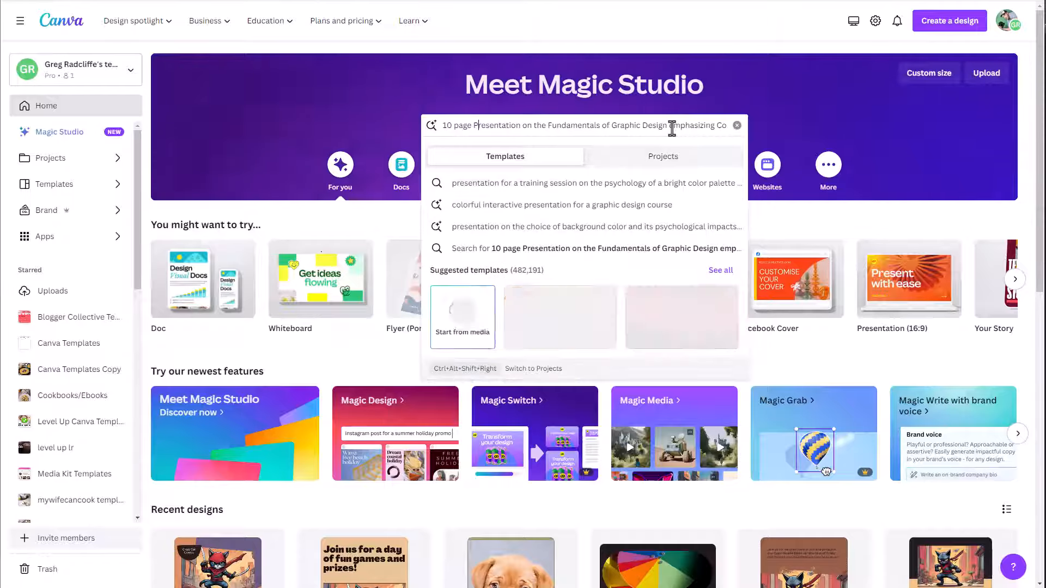
key("Right")
key("Right")
key("Right")
key("Right")
key("Right")
key("Right")
key("Right")
key("Right")
key("Right")
key("Right")
key("Right")
key("Right")
key("Right")
key("Right")
key("Right")
key("Right")
key("Right")
key("Right")
key("Right")
key("Right")
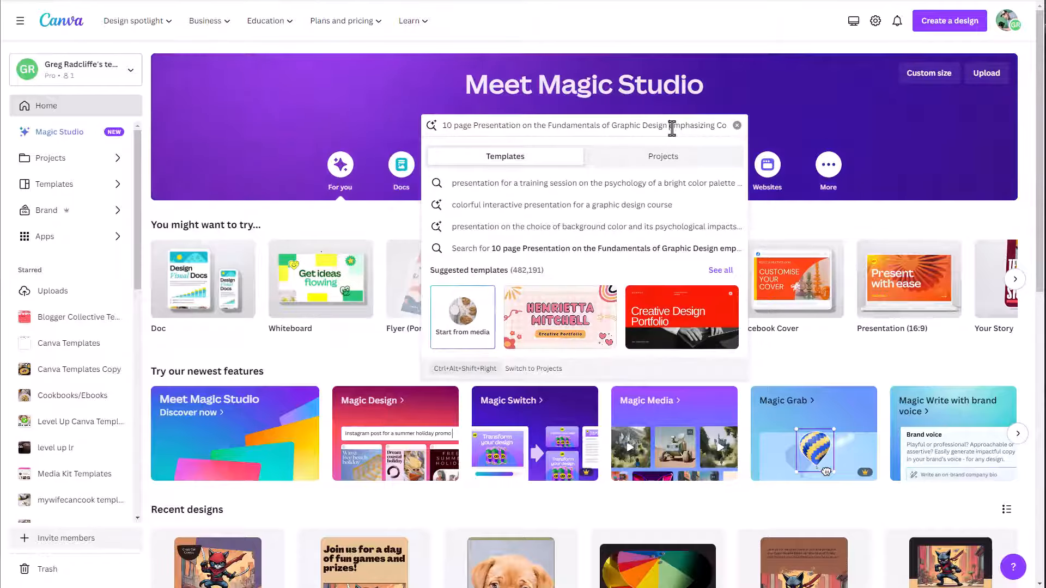
key("Right")
key("Right")
key("Right")
key("Right")
key("Right")
key("Right")
key("Right")
key("Right")
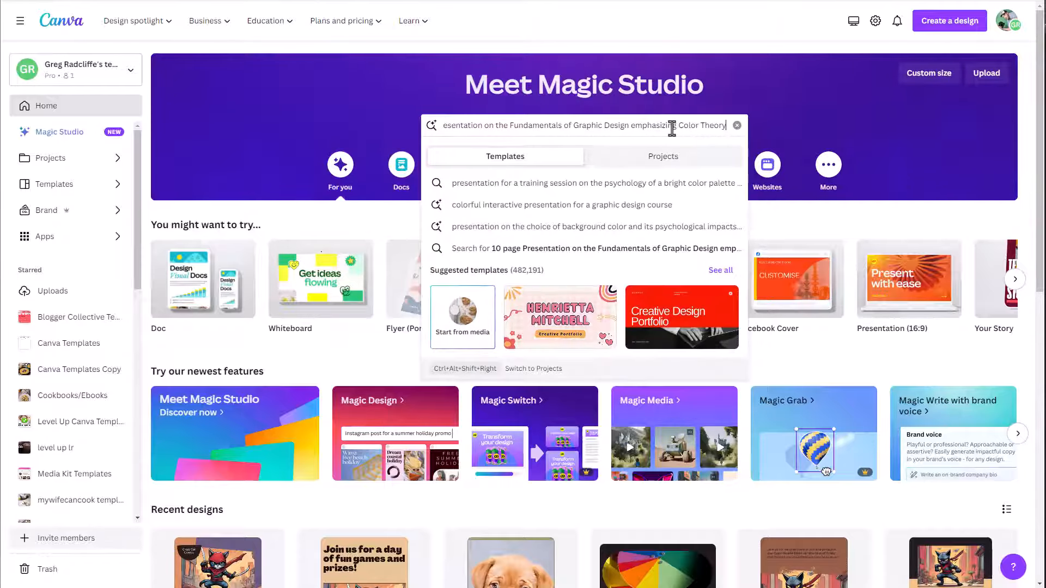
key("Return")
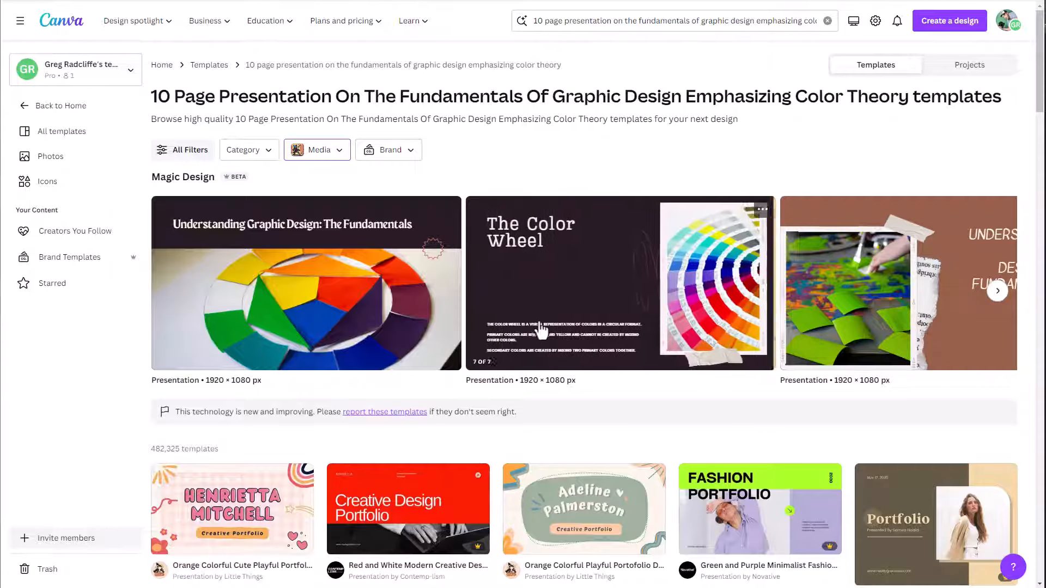
Browse the Magic Design presentations and restyle them with the blue and red "Learning with Helvetica Now" brand kit.
left_click(997, 294)
left_click(996, 297)
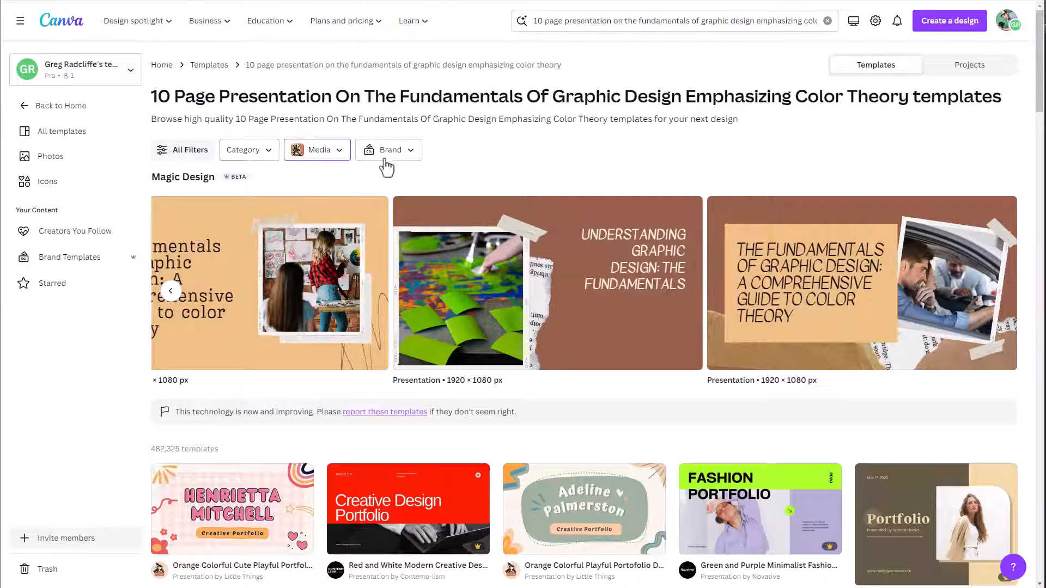
left_click(402, 162)
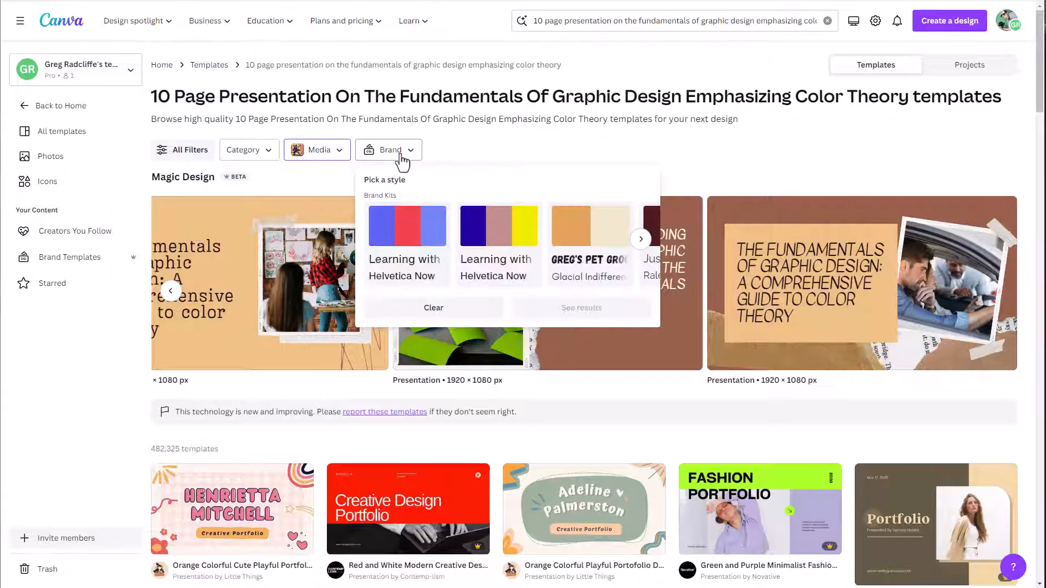
left_click(436, 261)
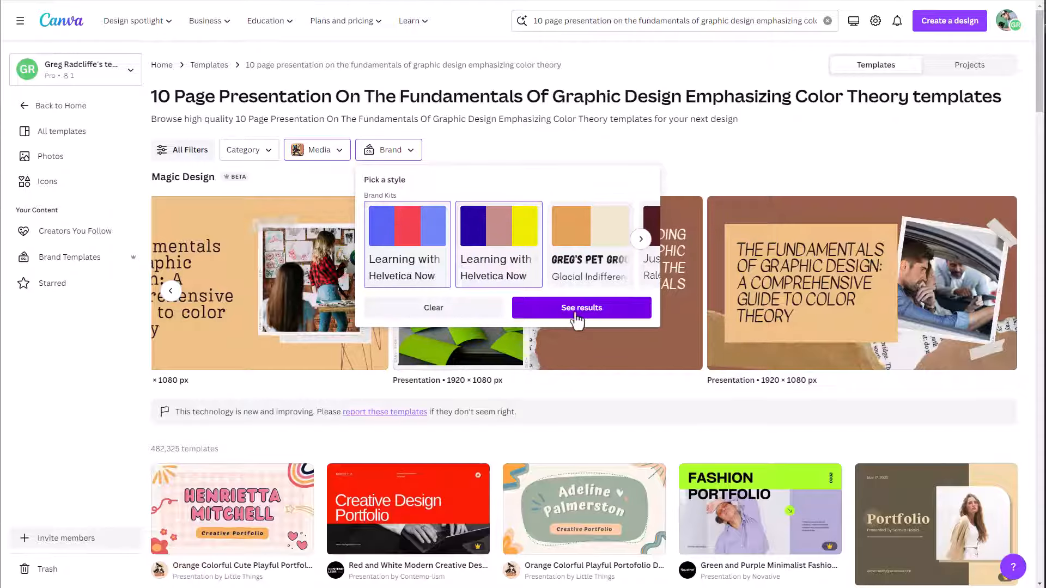
left_click(577, 321)
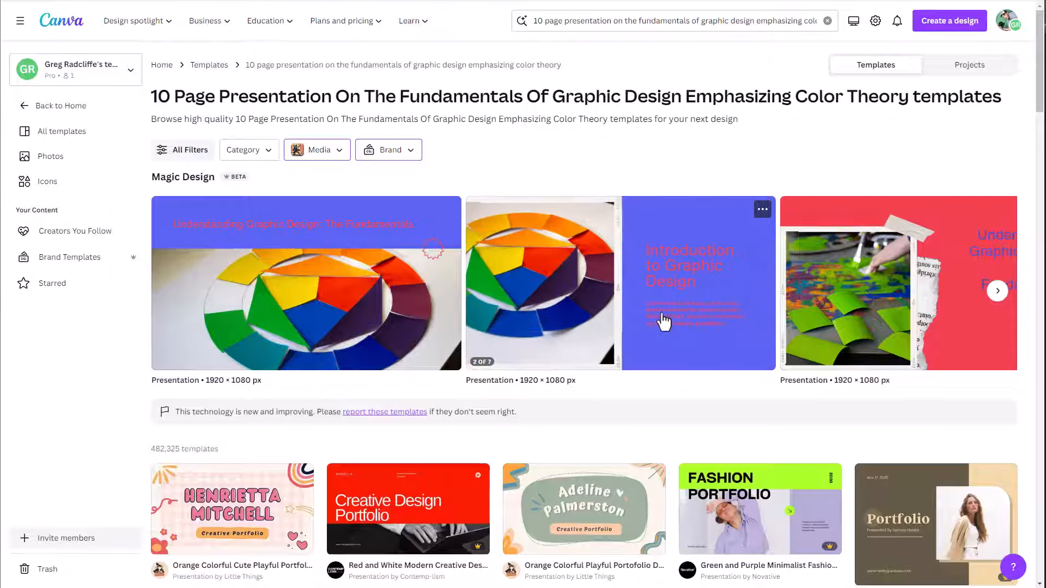
Open the Magic Design presentation "The fundamentals of graphic design: A comprehensive guide to color theory" for customization.
left_click(998, 290)
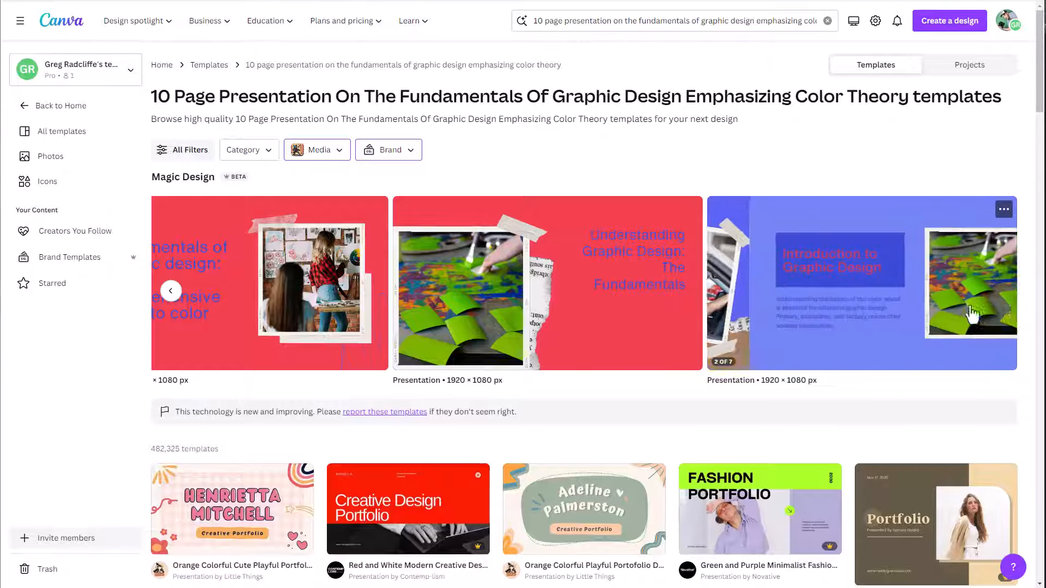
left_click(959, 298)
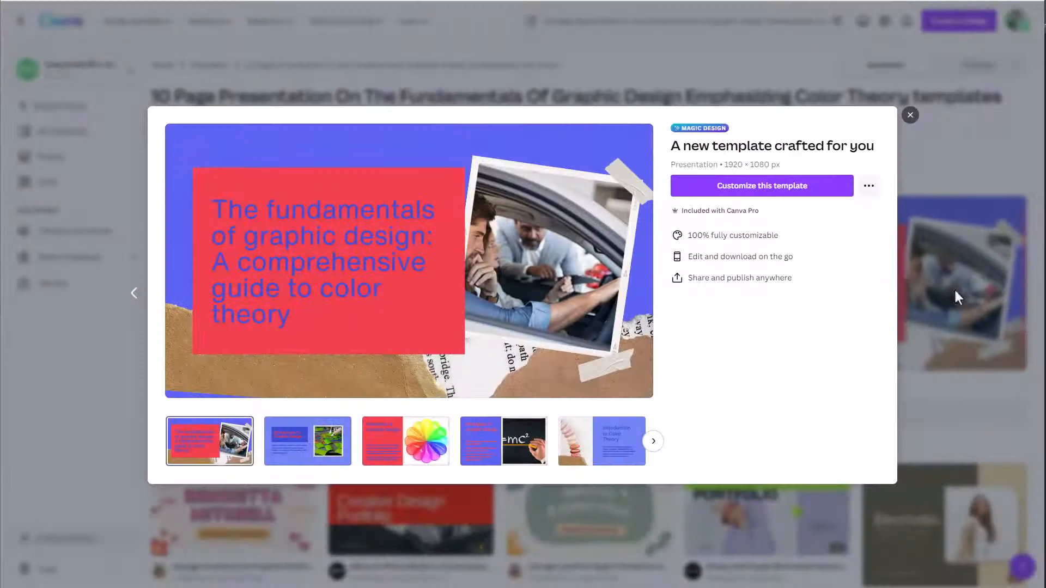
left_click(757, 202)
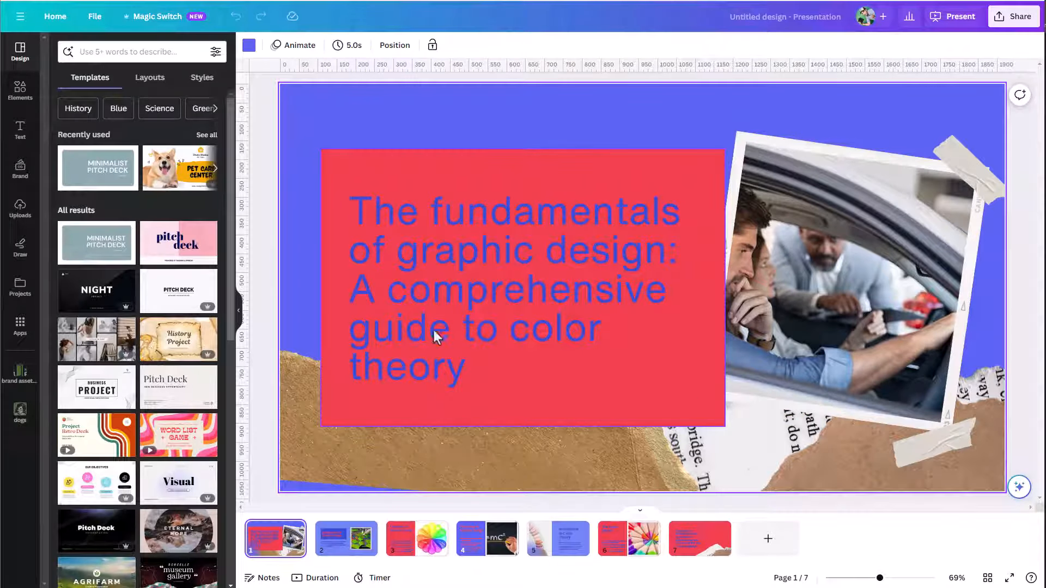
Look over slides 1 and 2 of the generated presentation in the editor.
left_click(341, 548)
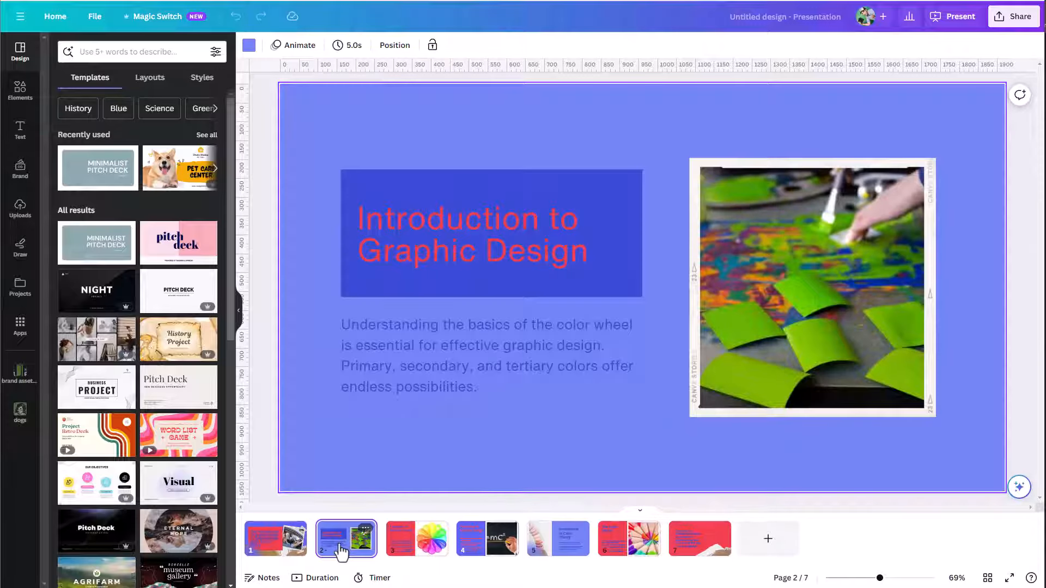
left_click(275, 553)
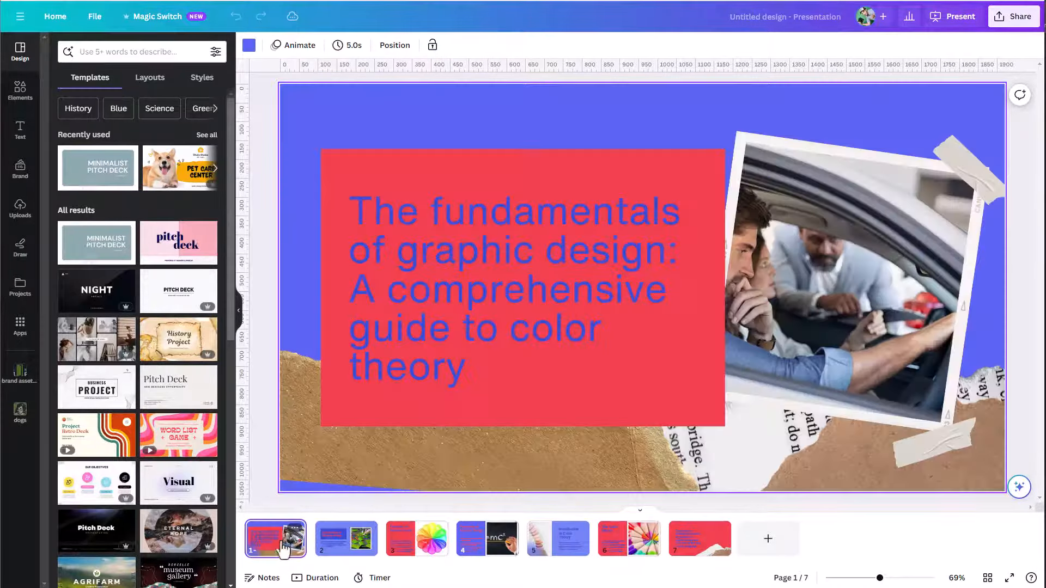
left_click(347, 545)
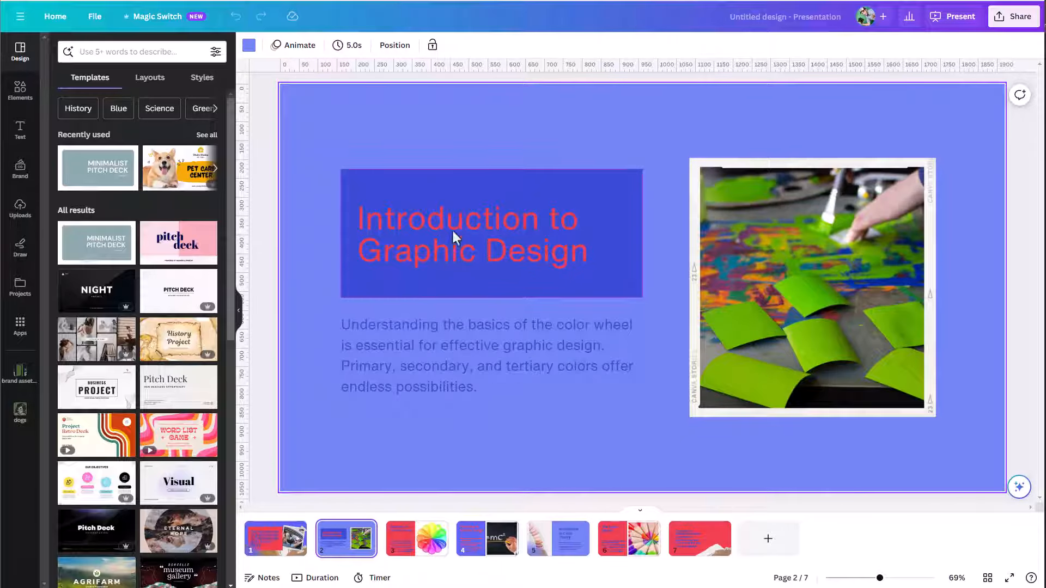
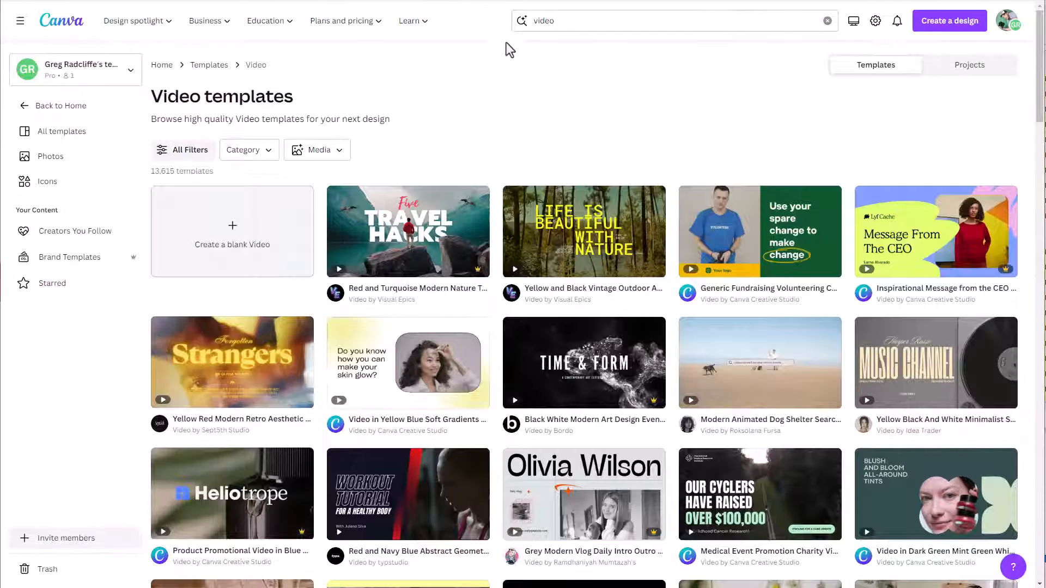
Select the uploaded cupcake photo as media for the video templates.
left_click(340, 154)
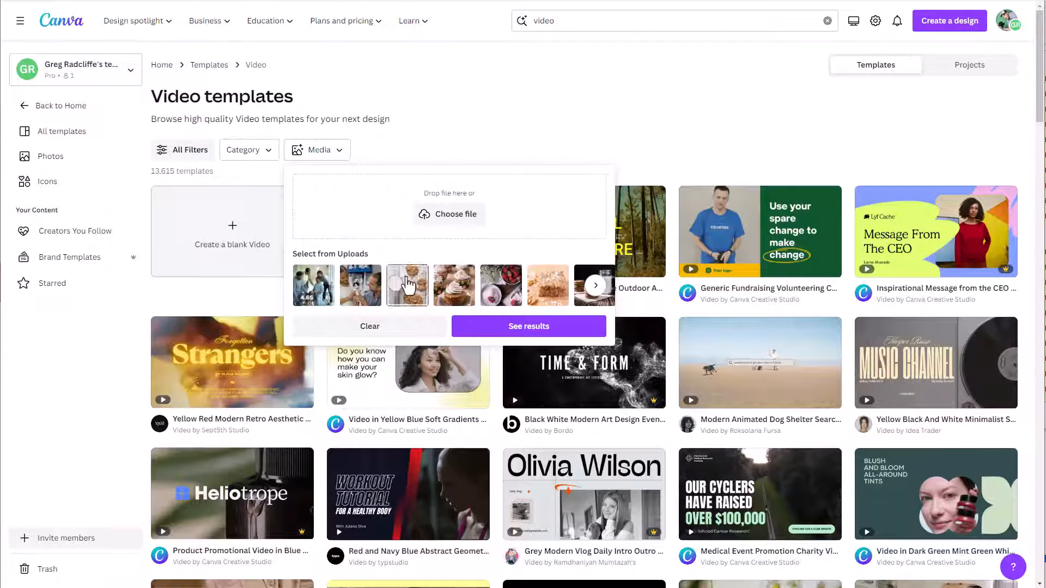
left_click(453, 291)
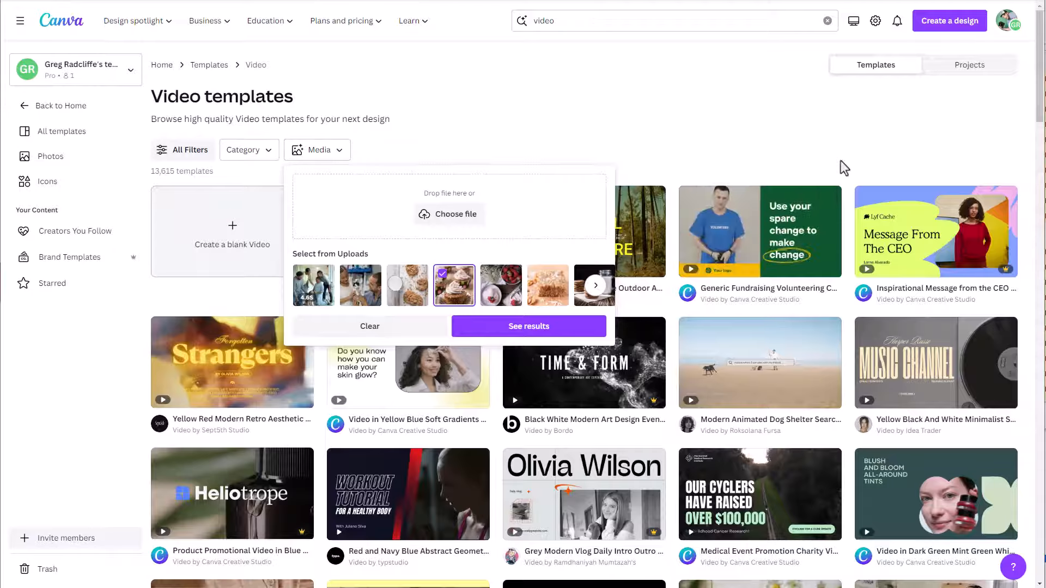
Start a blank video design, open the Magic Design instant video generator and look through the uploaded media.
left_click(958, 30)
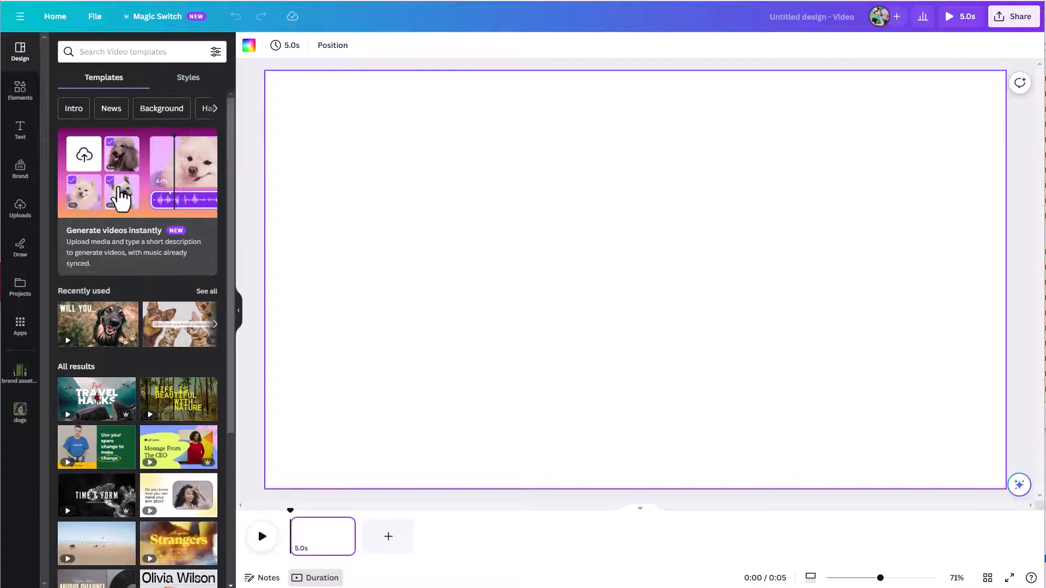
left_click(121, 199)
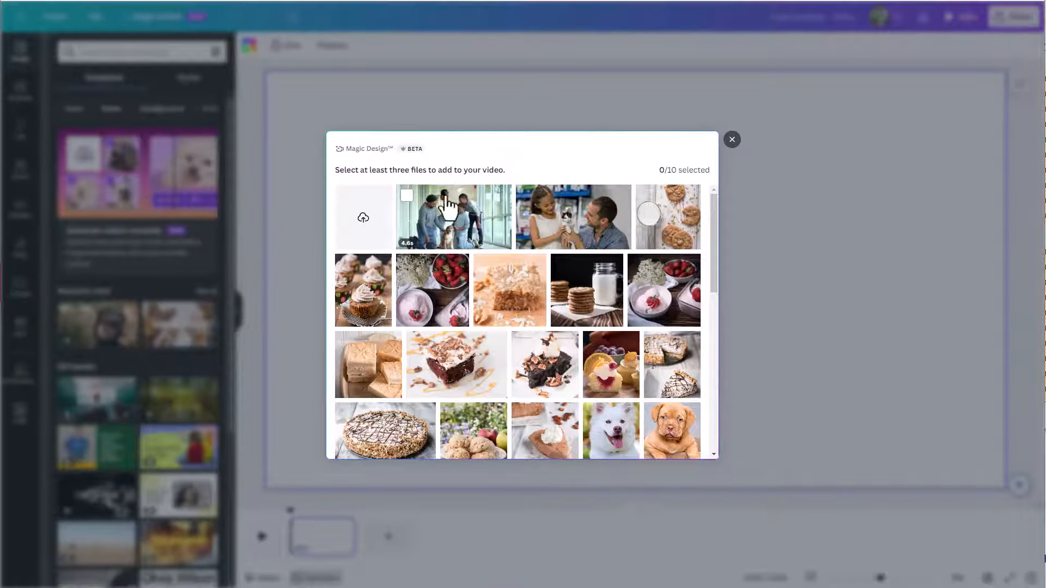
scroll(447, 270, "down", 3)
scroll(448, 278, "down", 1)
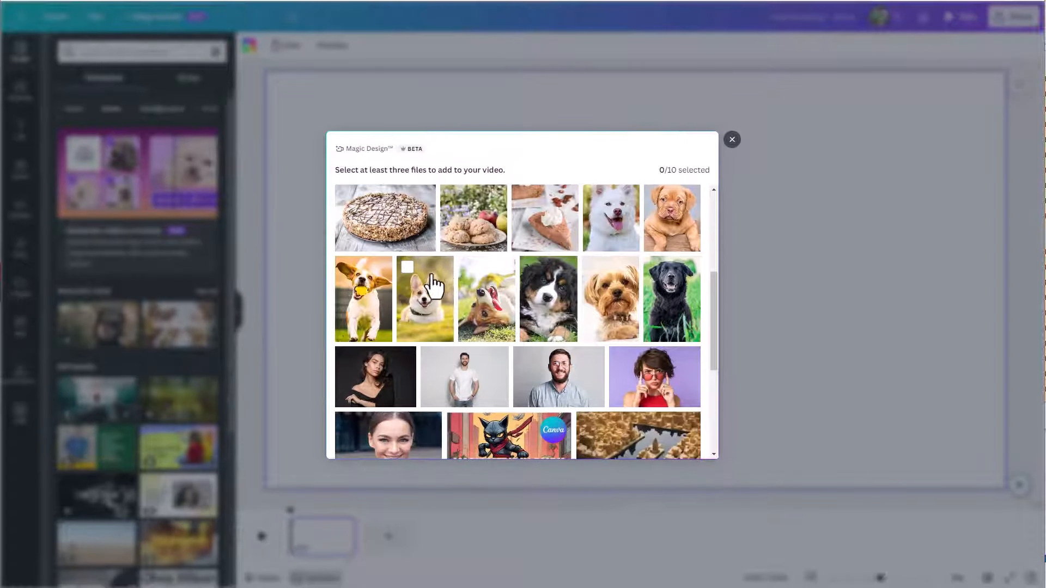
scroll(430, 308, "down", 3)
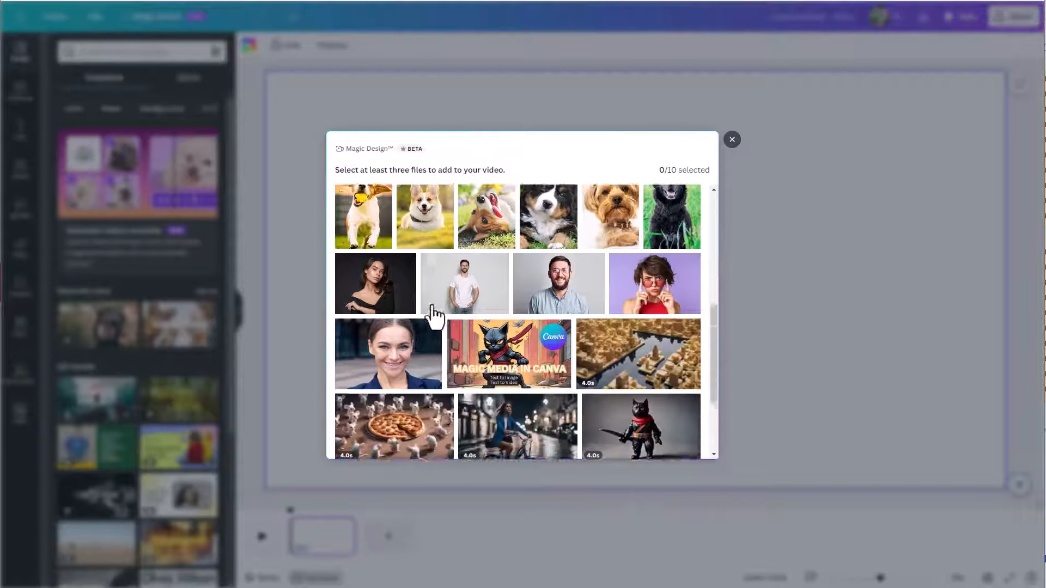
scroll(439, 313, "up", 3)
scroll(442, 314, "up", 4)
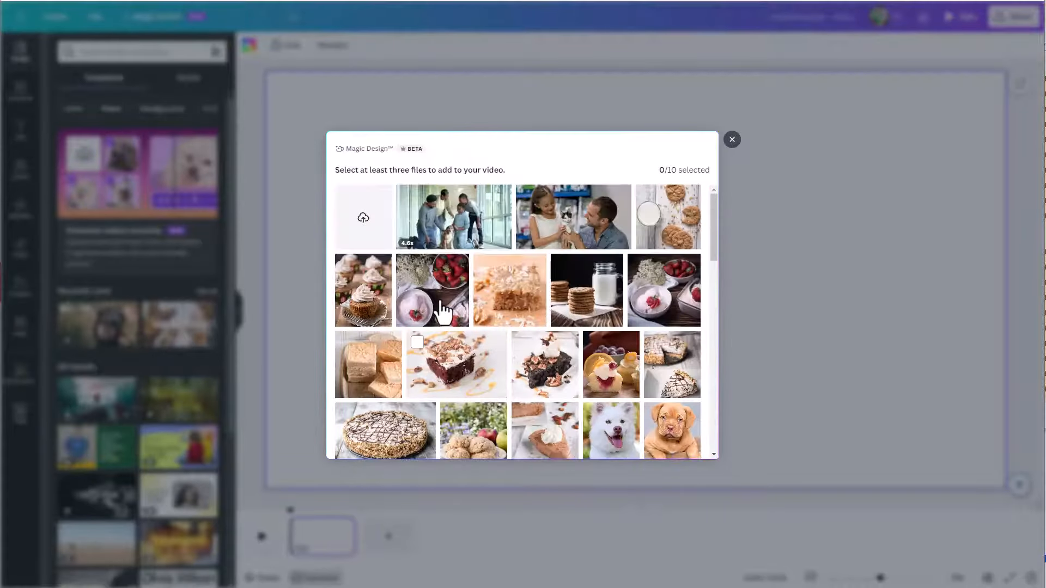
Select six dessert photos for the video: cupcakes, berries and cream, nut-topped slice, drizzled chocolate cake, berry muffins and sliced chocolate-drizzled cake.
left_click(357, 298)
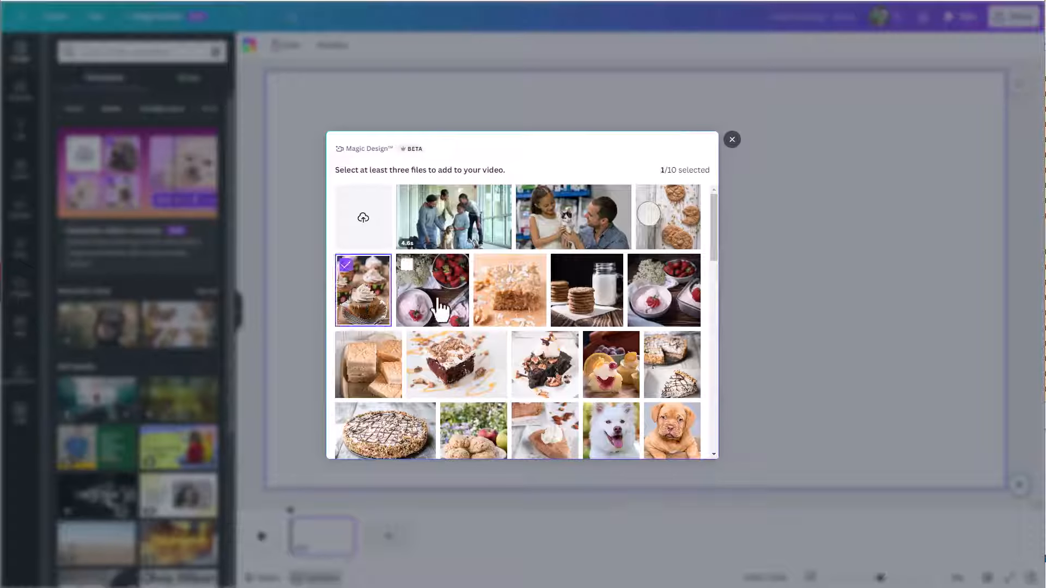
left_click(440, 302)
left_click(492, 308)
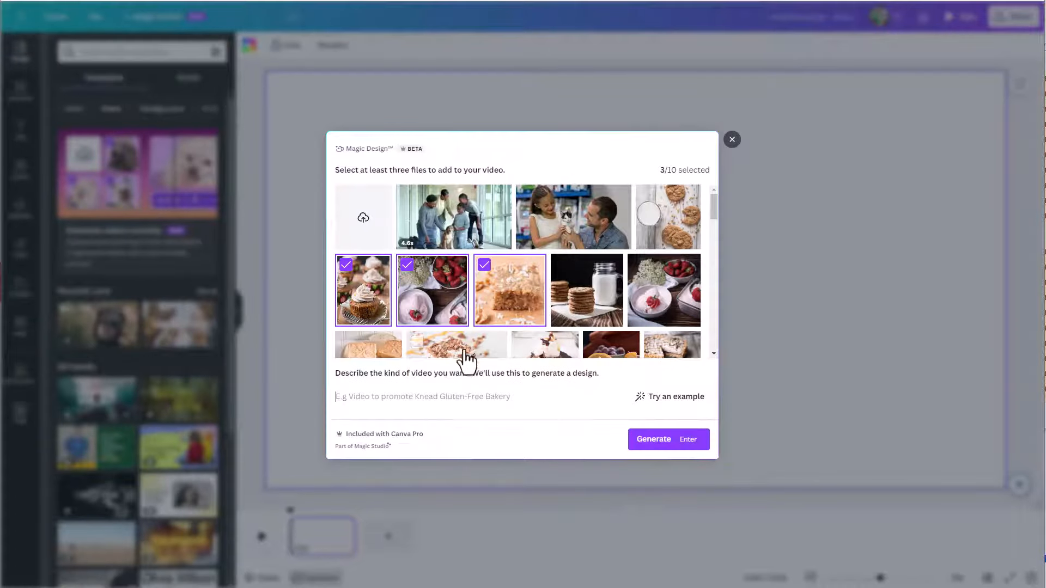
left_click(460, 347)
scroll(449, 329, "down", 2)
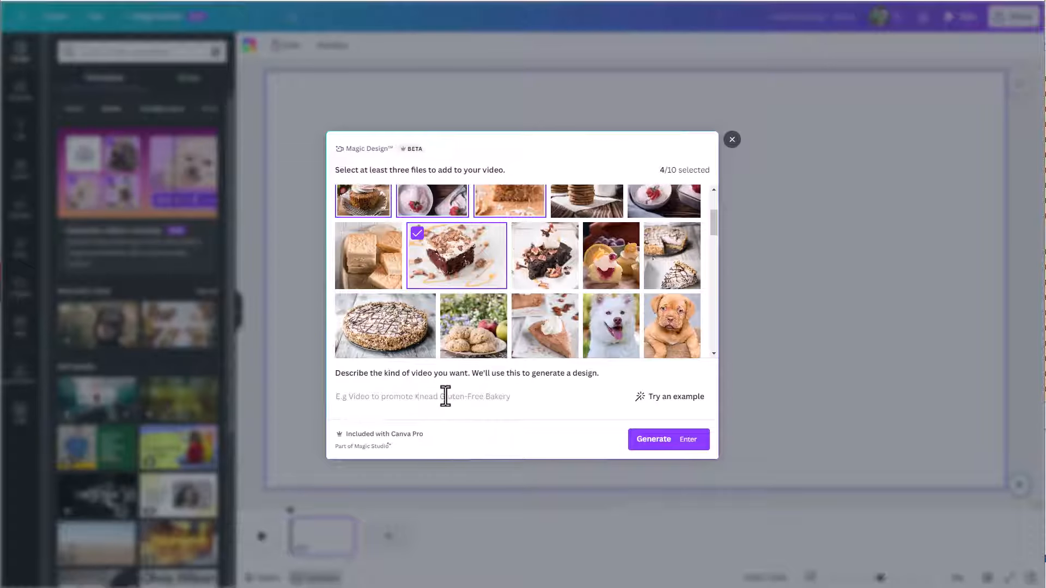
left_click(600, 275)
left_click(665, 276)
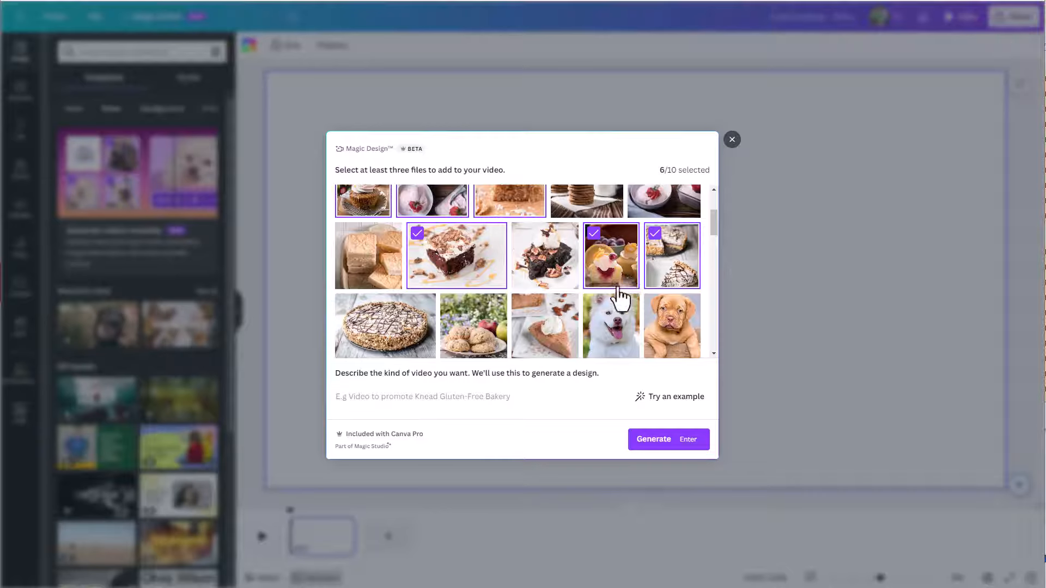
Describe the video as "promotional video for a free dessert recipe book. Subscribe to our mailing list to get a free copy".
left_click(394, 400)
type("p")
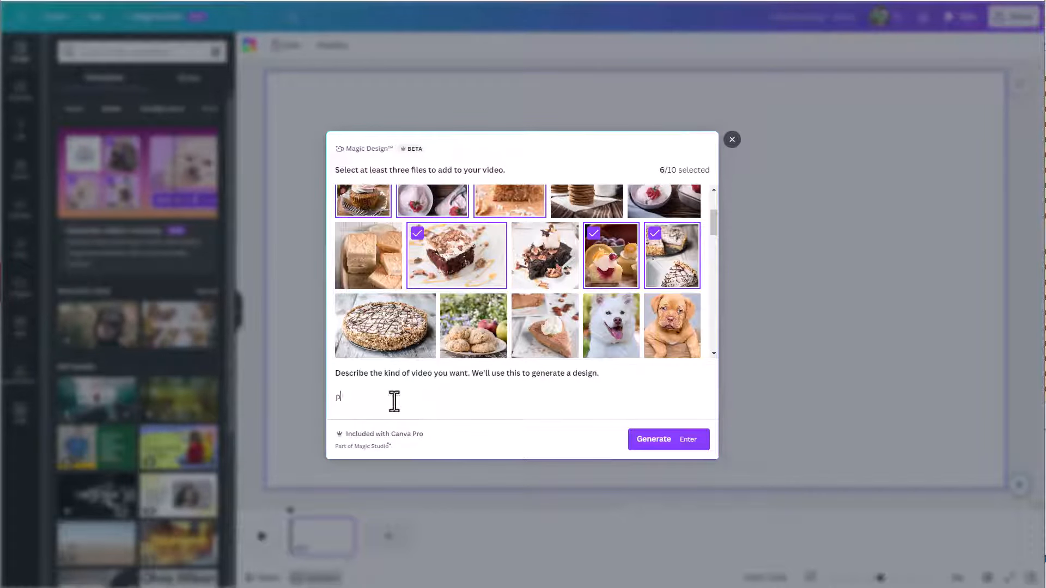
type("romotional video for a free dessert recipe book")
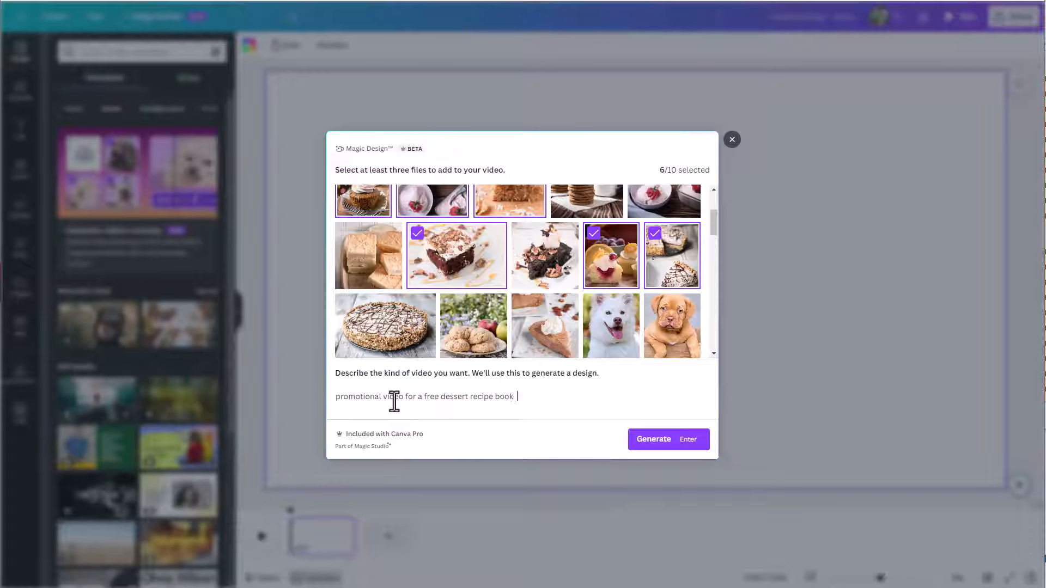
type(". Subscribe to our mailing list to get your f")
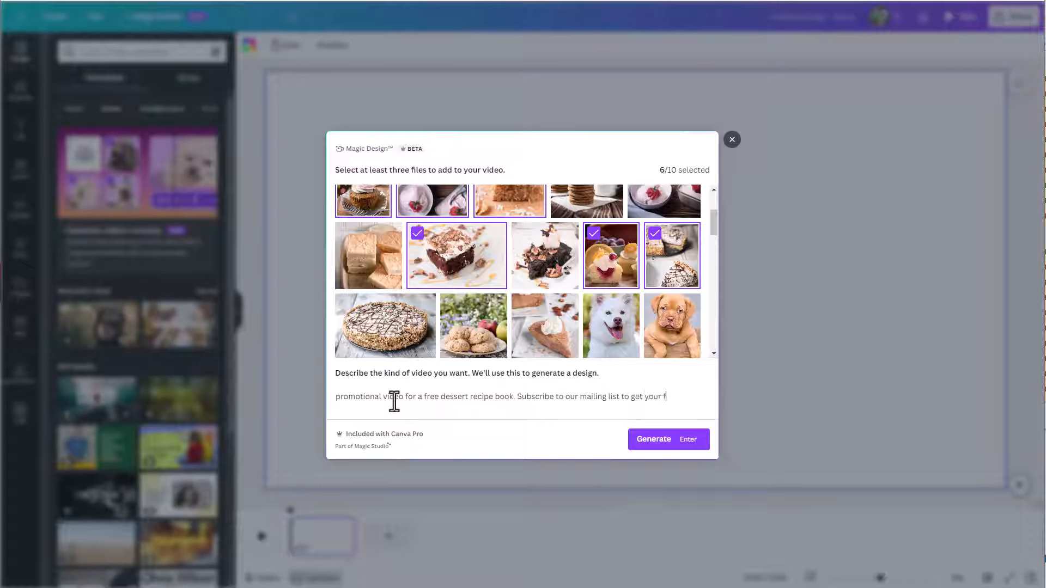
type("ree cop")
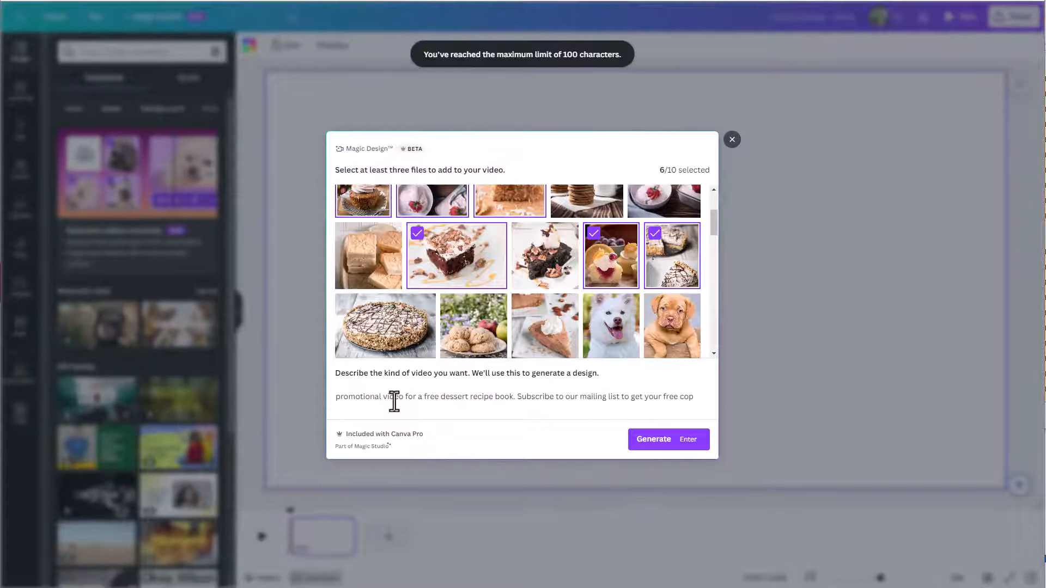
left_click(661, 396)
key("BackSpace")
key("BackSpace")
key("BackSpace")
key("BackSpace")
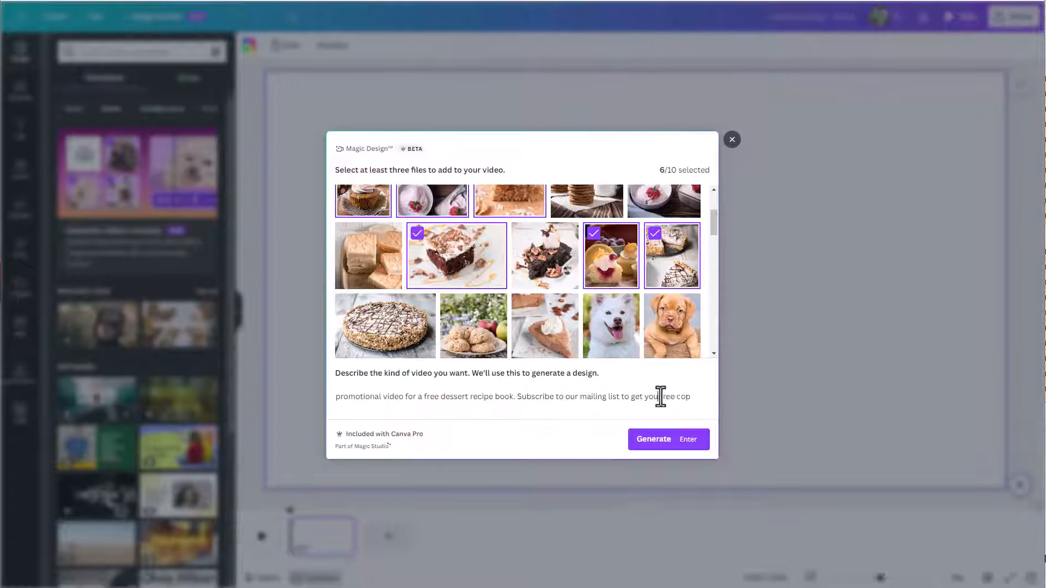
type("a")
scroll(453, 256, "up", 1)
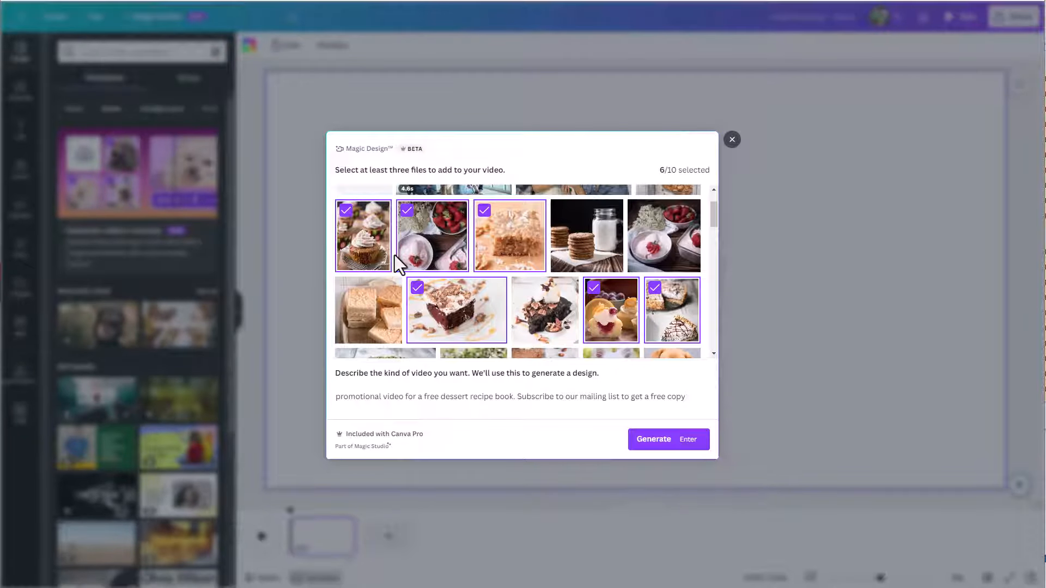
Generate the dessert recipe book video and play it back in the editor.
left_click(654, 443)
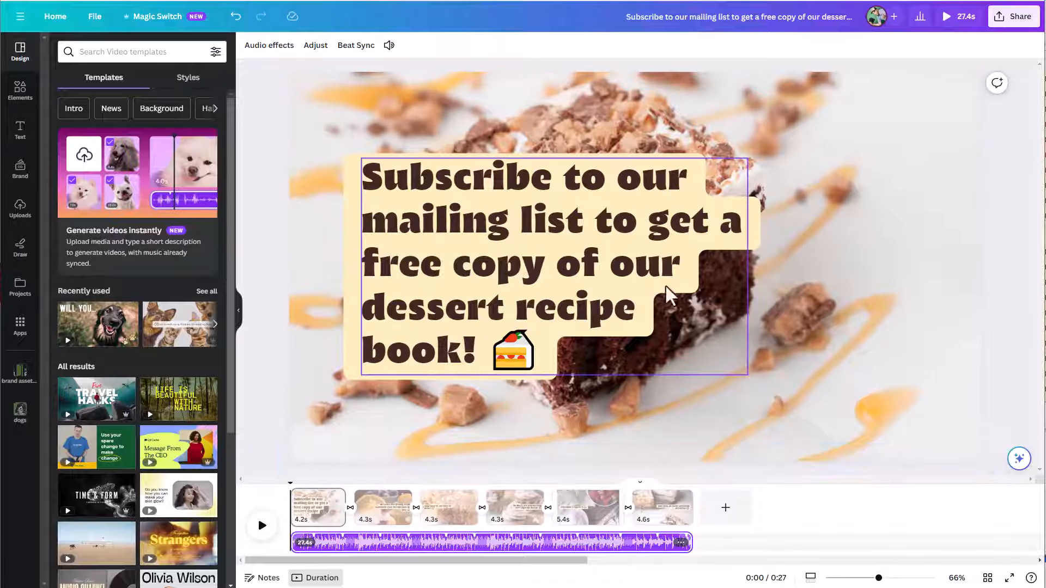
left_click(260, 524)
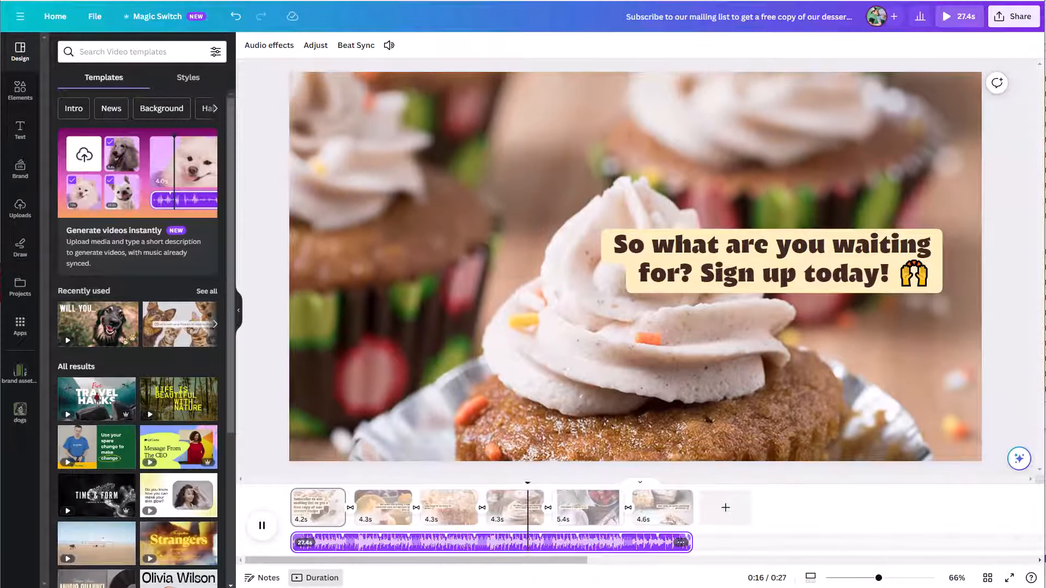
left_click(258, 519)
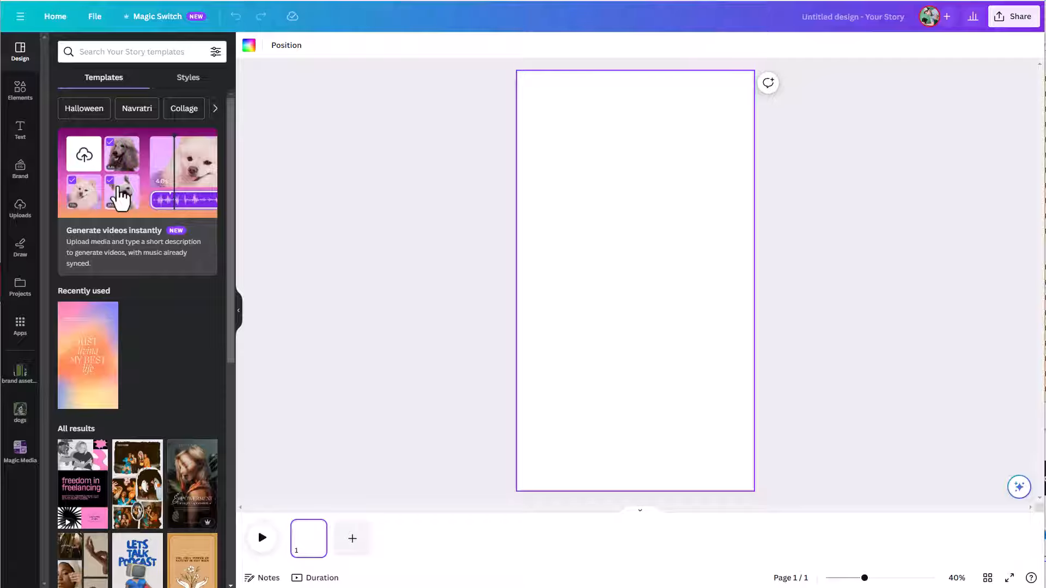
Open the instant video generator for the blank Your Story design and select five uploaded clips and photos of people with pets and the "Adopt me" dog.
left_click(133, 202)
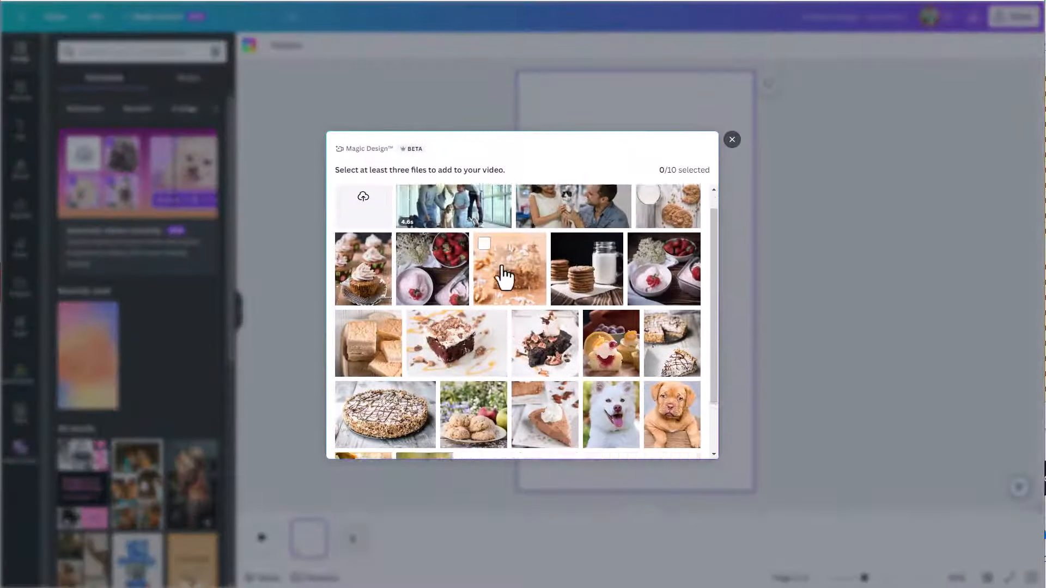
scroll(502, 267, "down", 15)
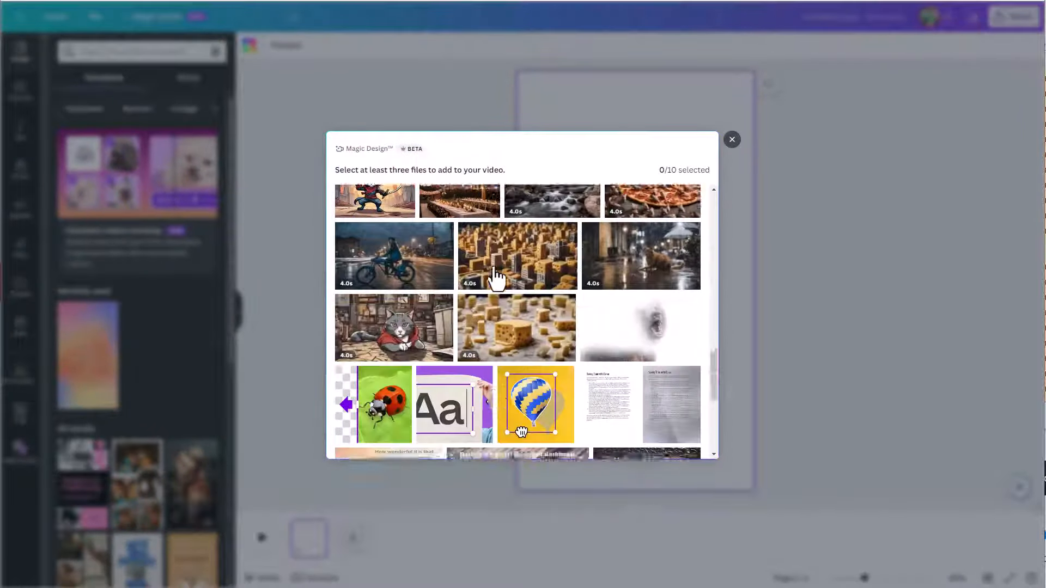
scroll(495, 278, "down", 10)
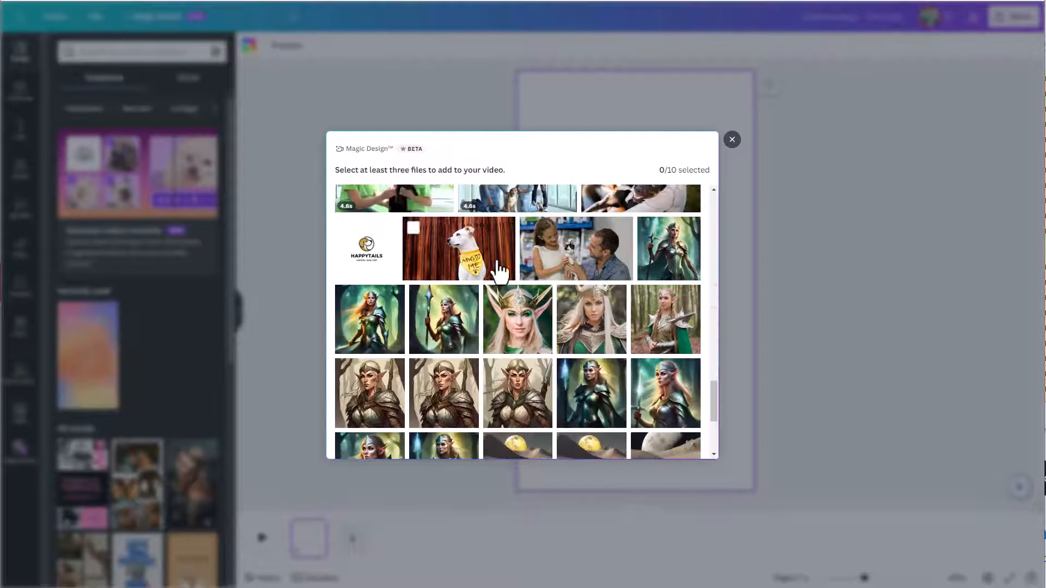
scroll(500, 271, "up", 1)
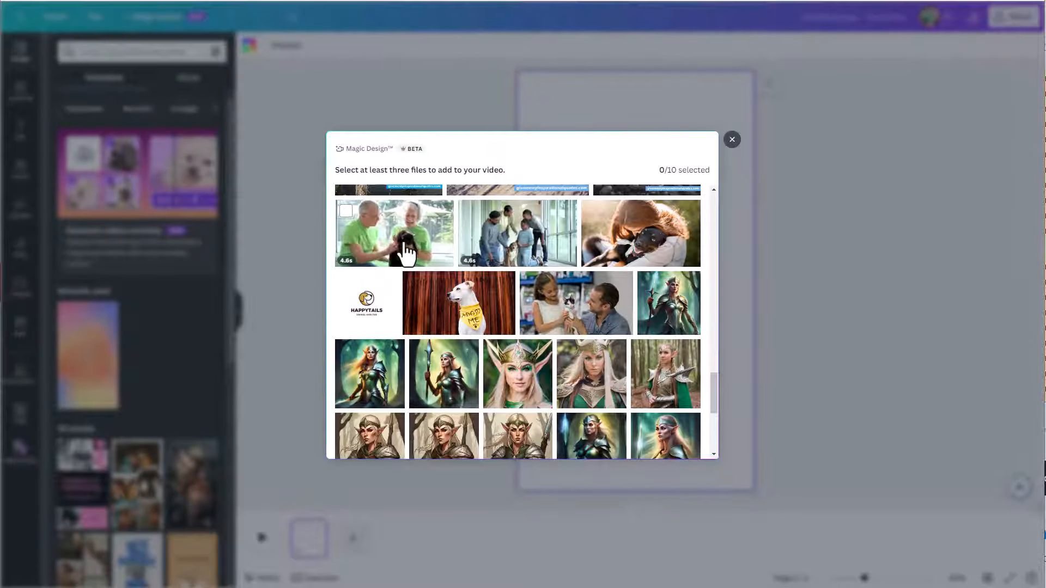
scroll(394, 251, "up", 1)
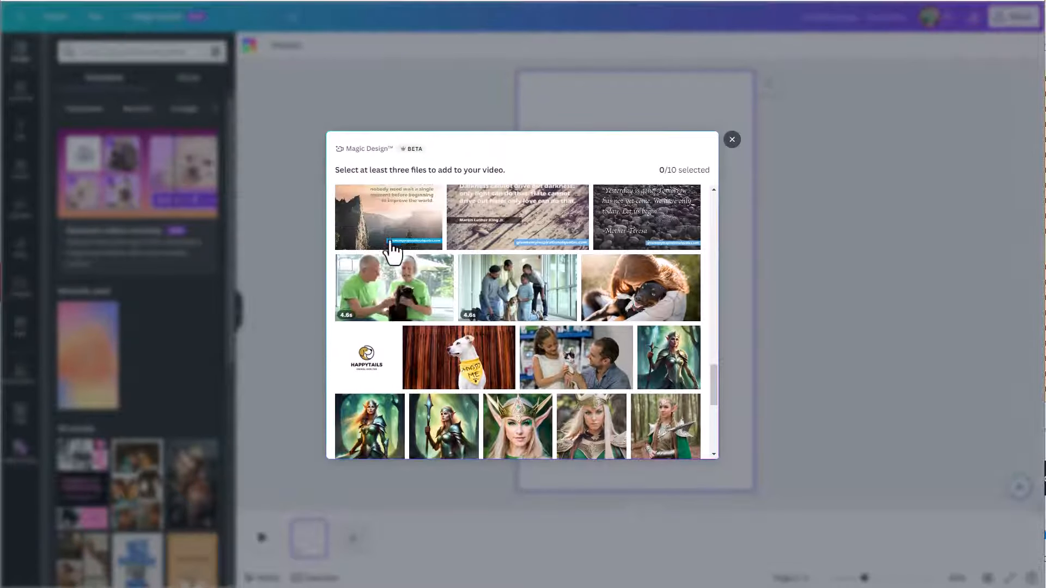
left_click(346, 268)
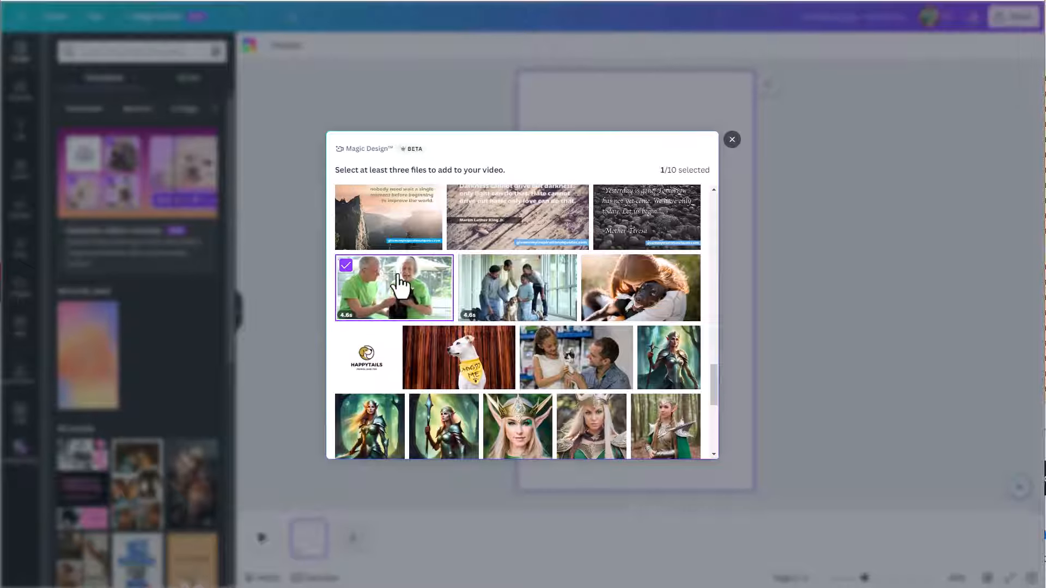
left_click(468, 267)
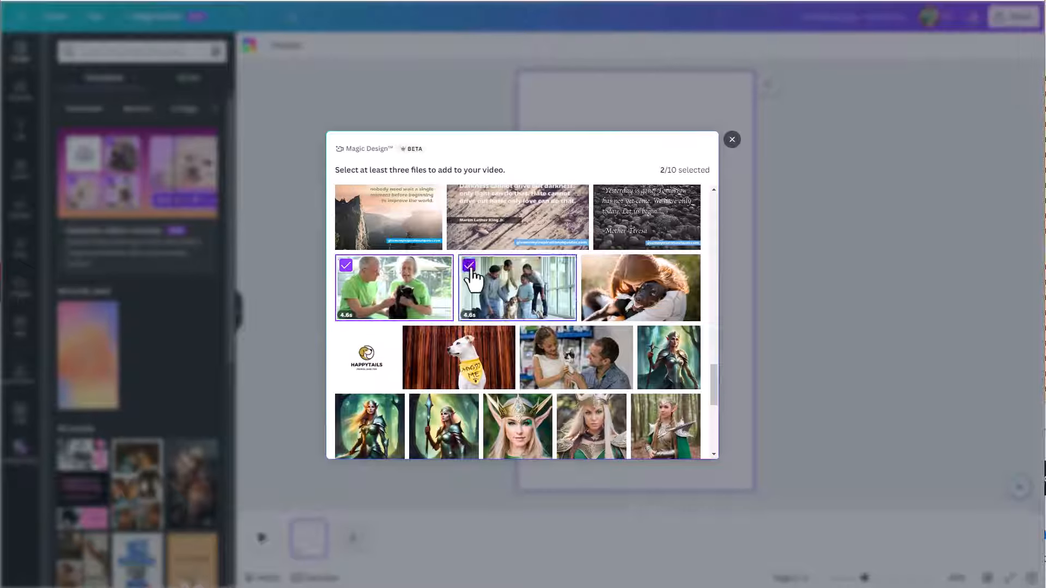
left_click(596, 281)
scroll(458, 327, "down", 1)
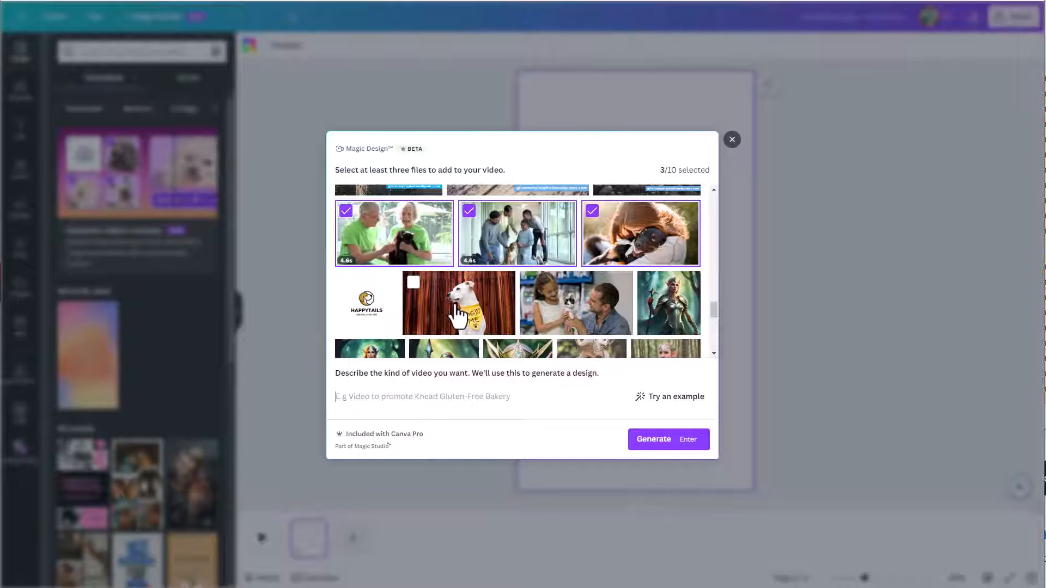
left_click(418, 298)
left_click(537, 292)
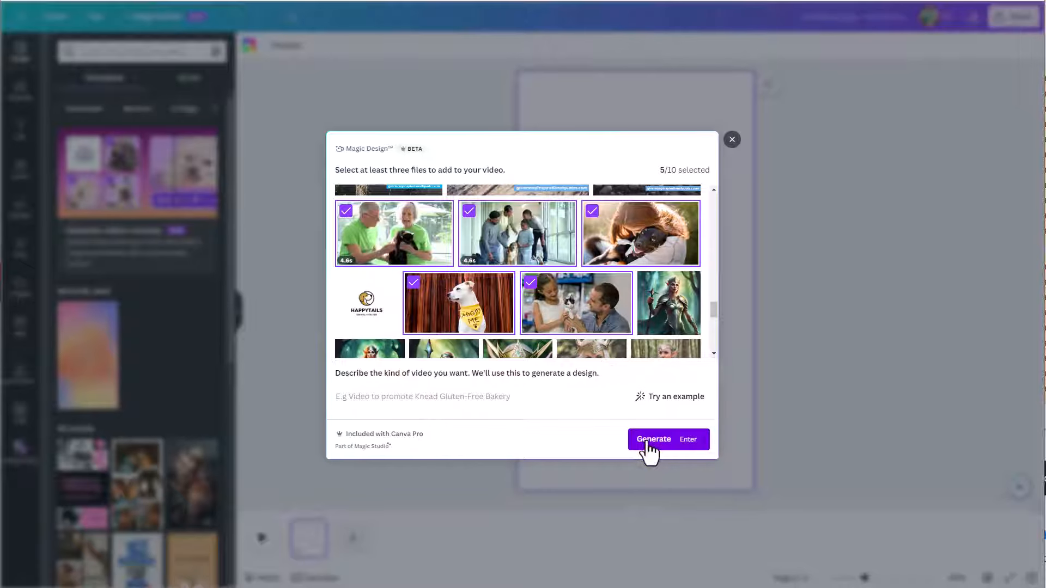
Generate the story video with the description "promotion for Happytails Animal Shelter Adoption Day Event. Saturday March 5th 1pm-4pm".
left_click(649, 443)
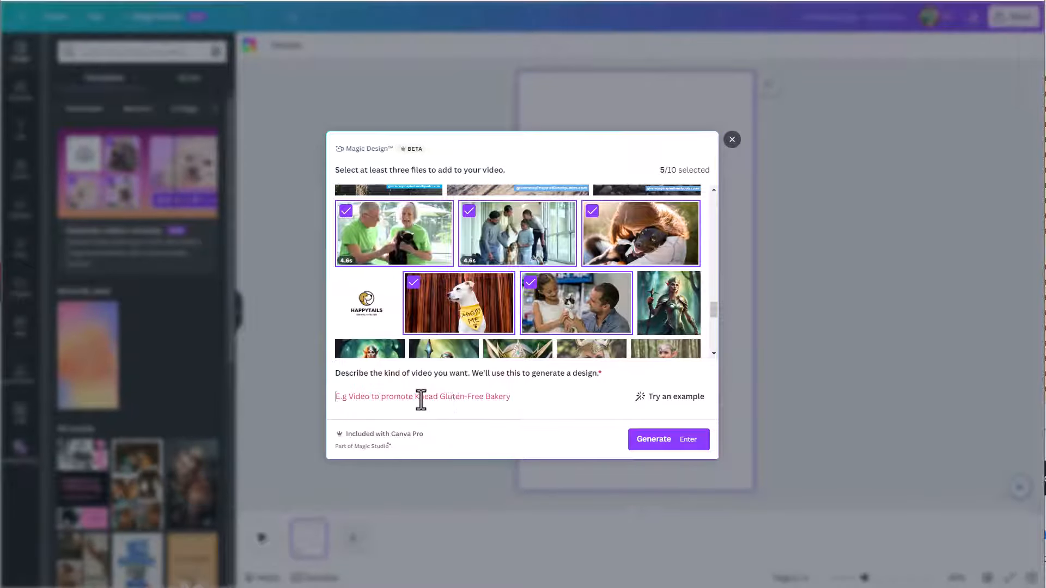
type("p")
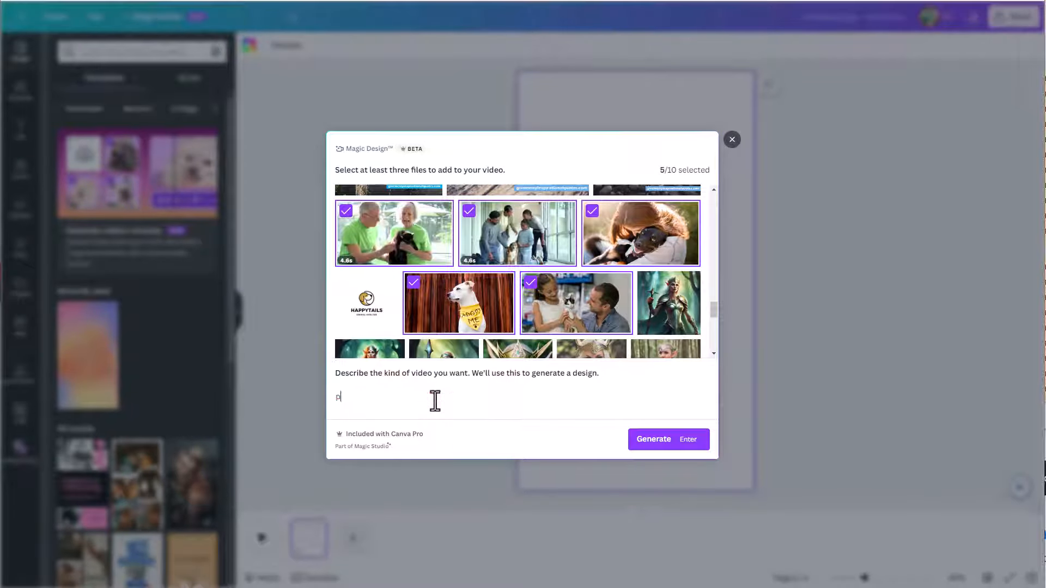
type("romotion for Happytails Animal Shelter AD")
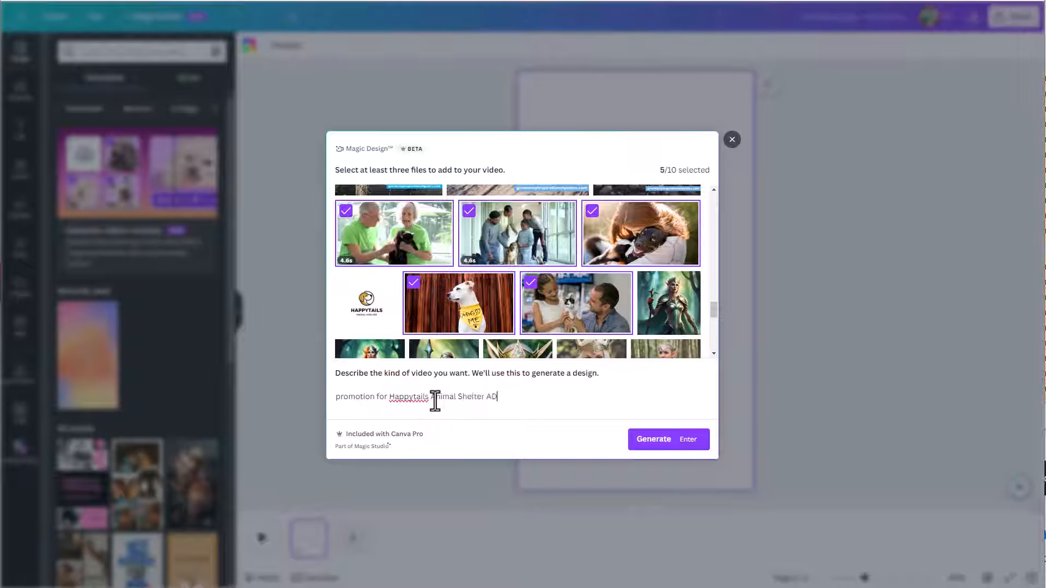
type("option")
key("BackSpace")
type("aturday March 5th 1pm-4pm")
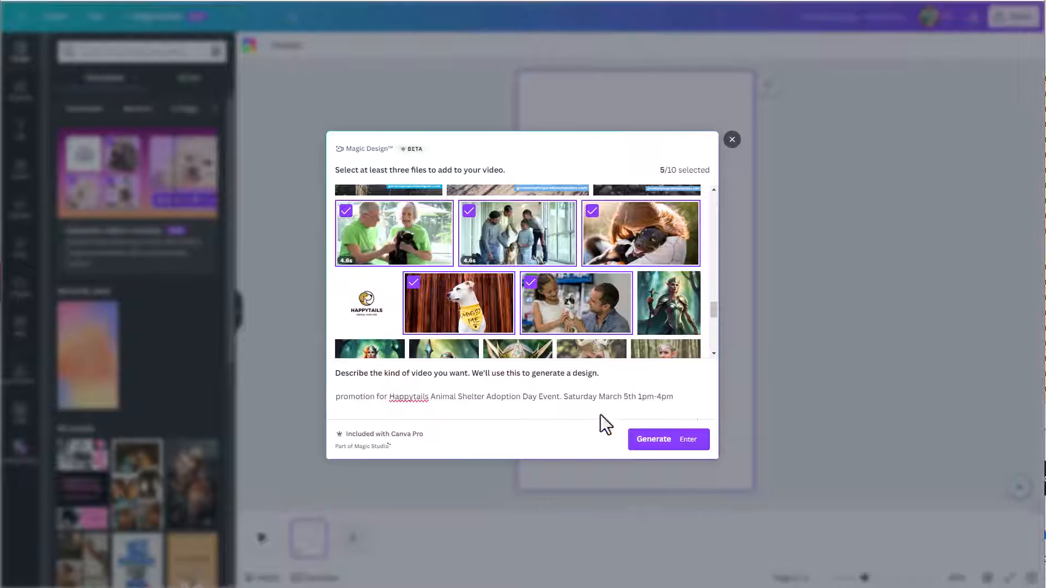
left_click(647, 444)
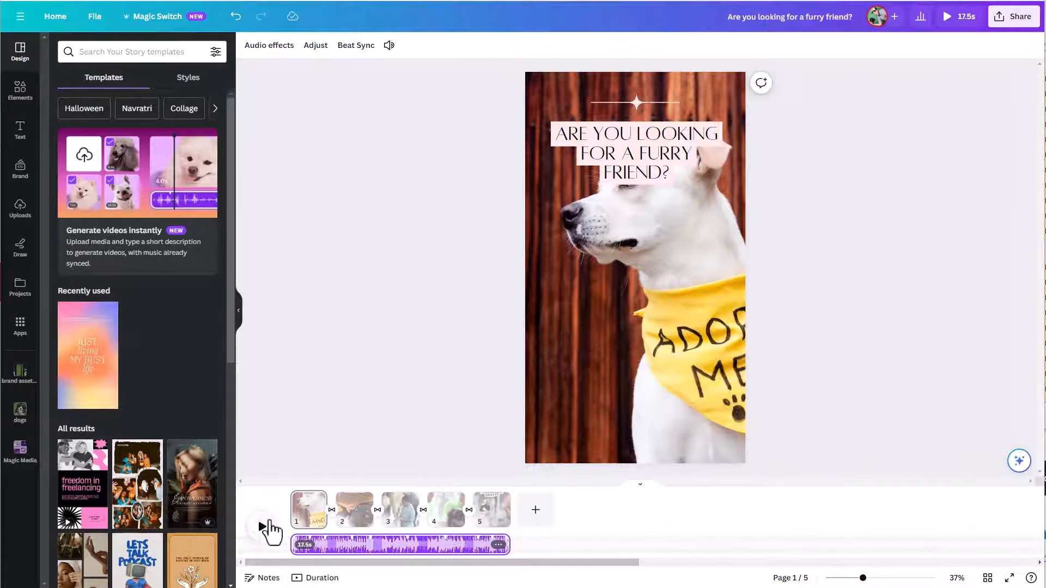
Move page 1's heading "Are you looking for a furry friend?" over the dog's bandana, shift the decorative line slightly down, and open page 2.
left_click_drag(640, 174, 639, 404)
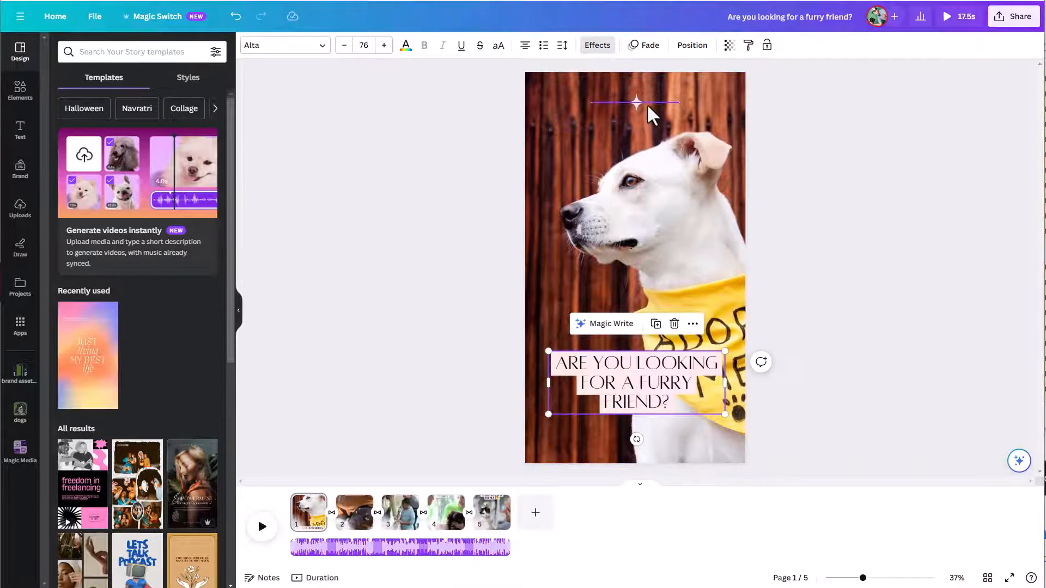
mouse_move(648, 104)
left_mouse_down()
mouse_move(644, 326)
mouse_move(656, 133)
mouse_move(636, 109)
left_mouse_up()
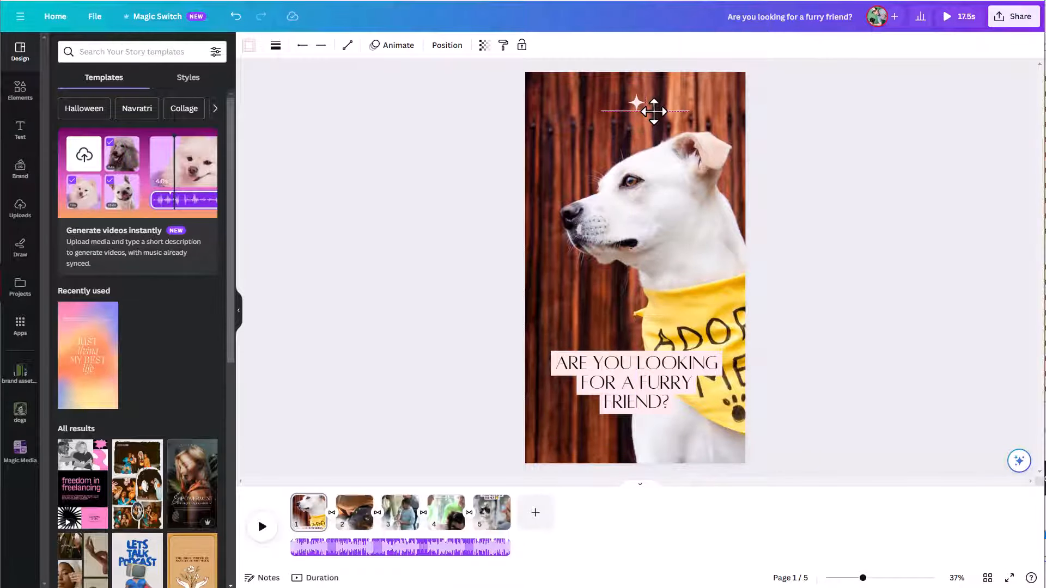
left_click(360, 521)
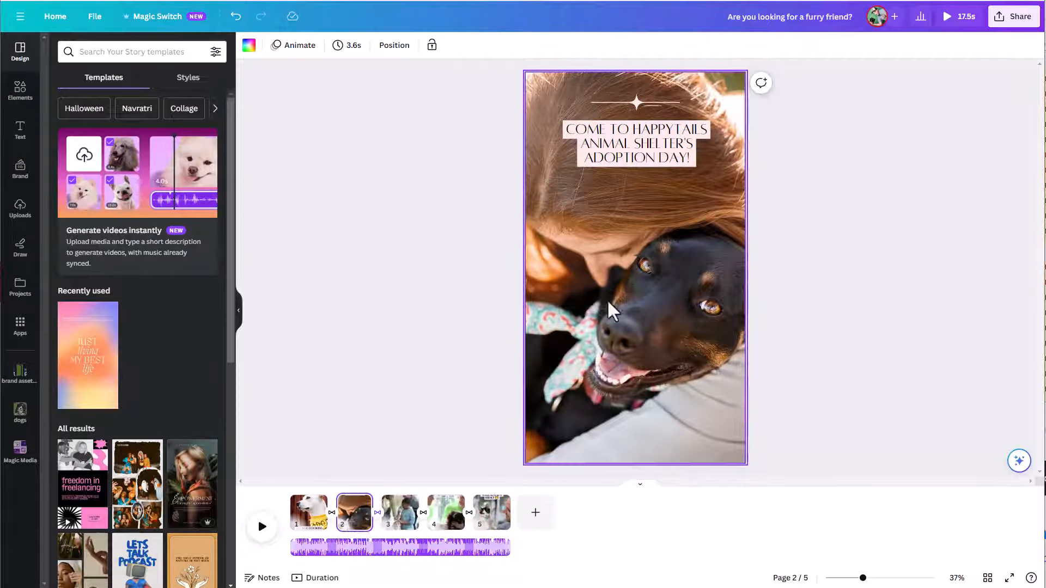
Review pages 3, 4 and 5 of the generated adoption story and play the whole video back.
left_click_drag(589, 164, 587, 452)
left_click(389, 523)
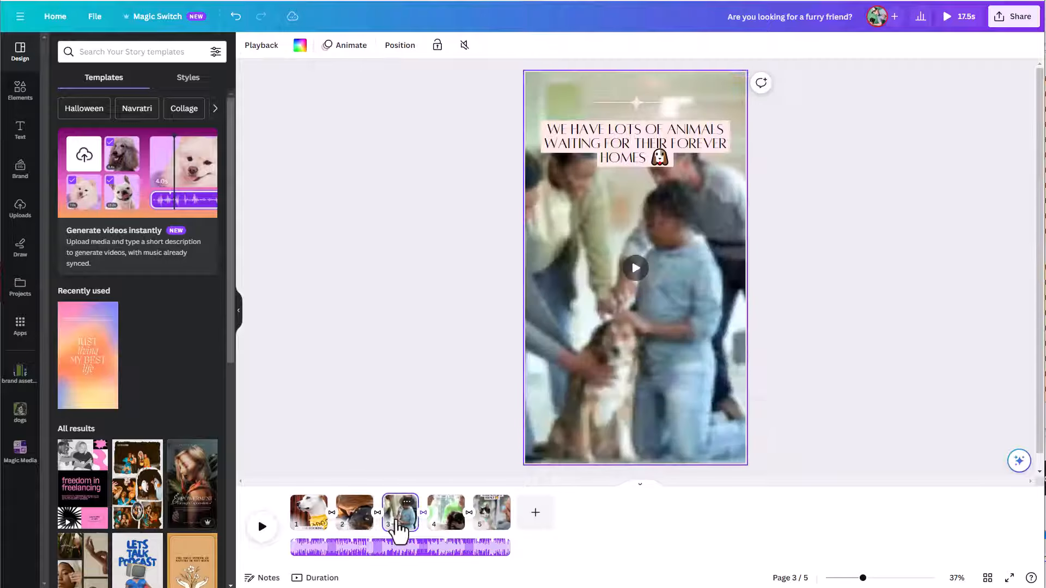
left_click(432, 522)
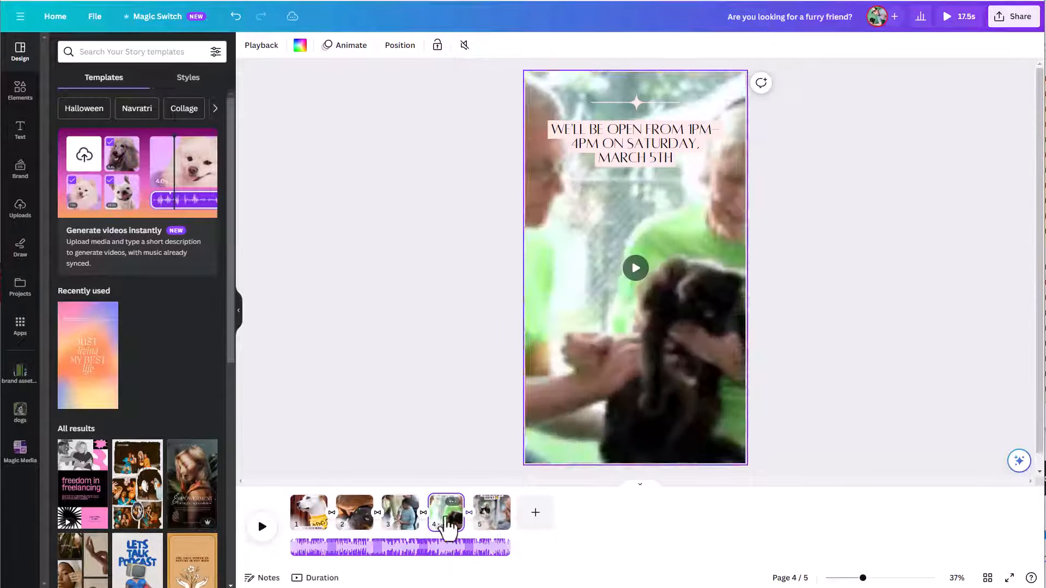
left_click(487, 523)
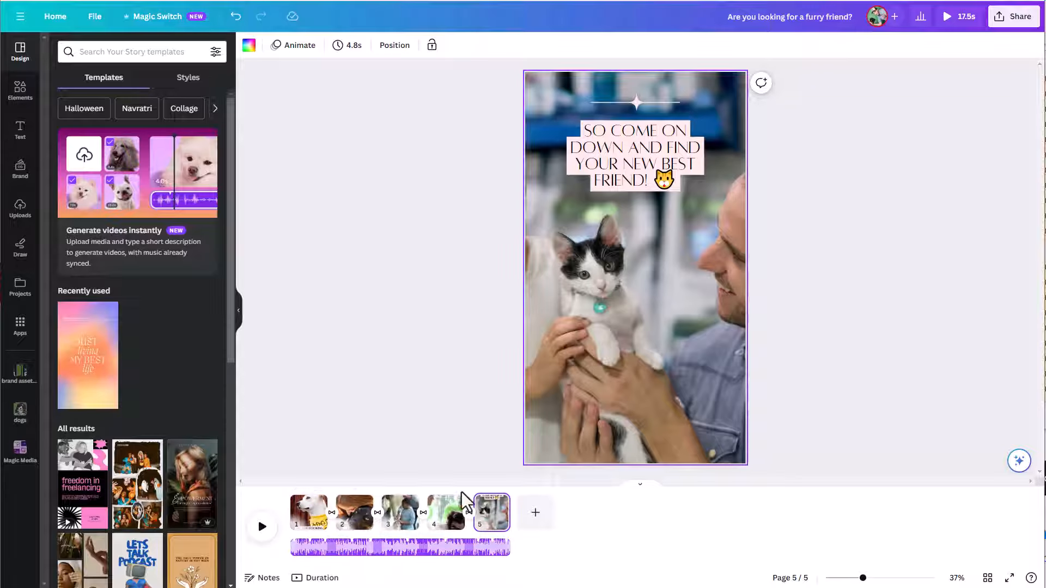
left_click(262, 528)
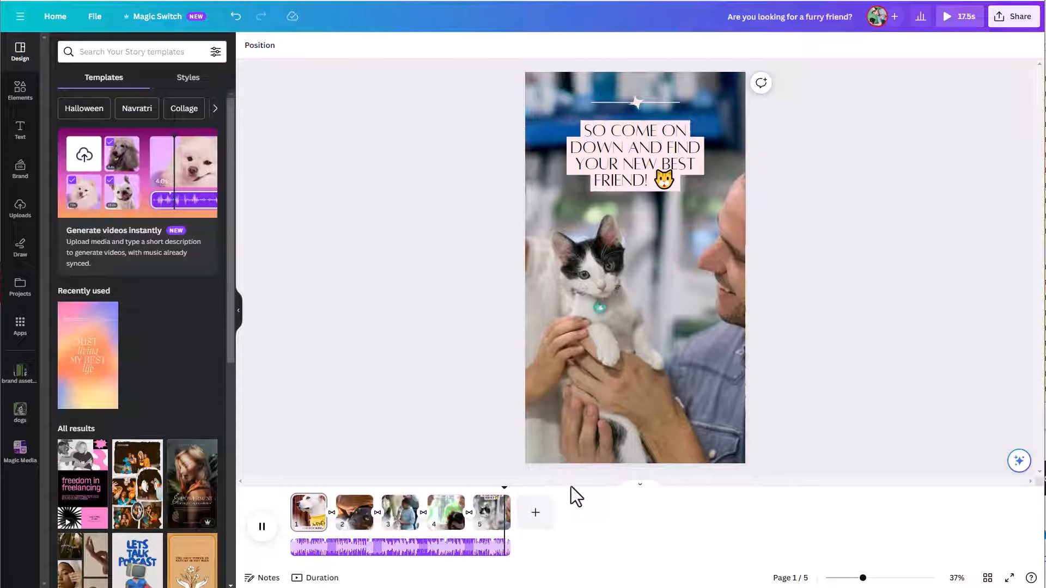
left_click(262, 527)
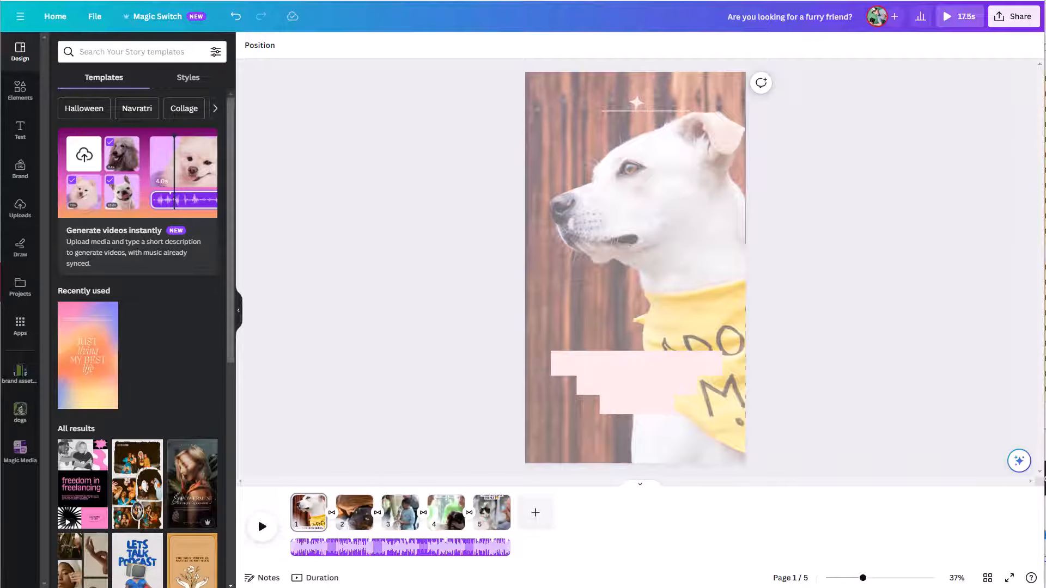
Switch the active brand kit from Crazy Cat Comics to Happy Tails.
left_click(20, 169)
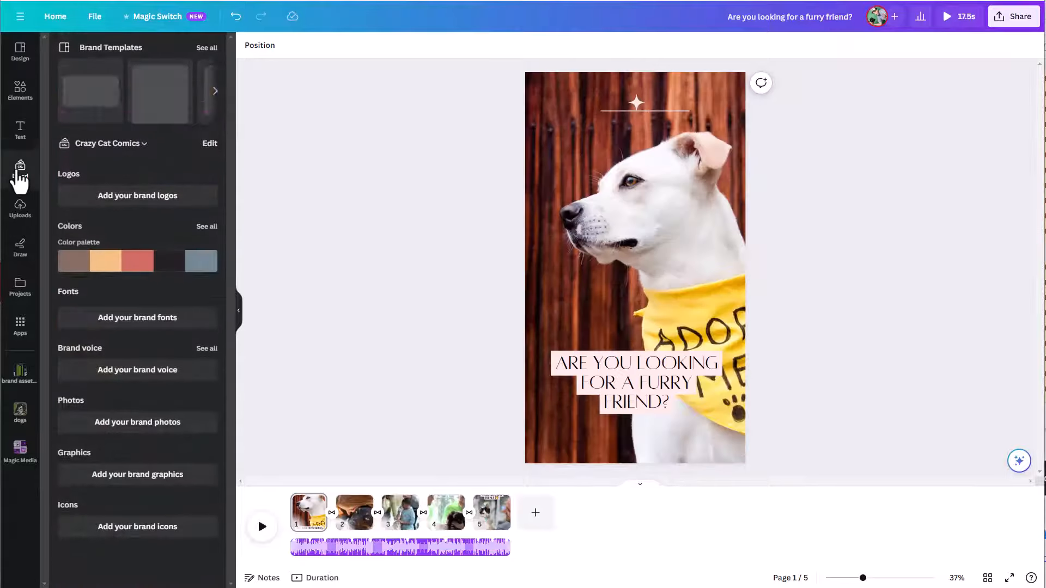
left_click(144, 144)
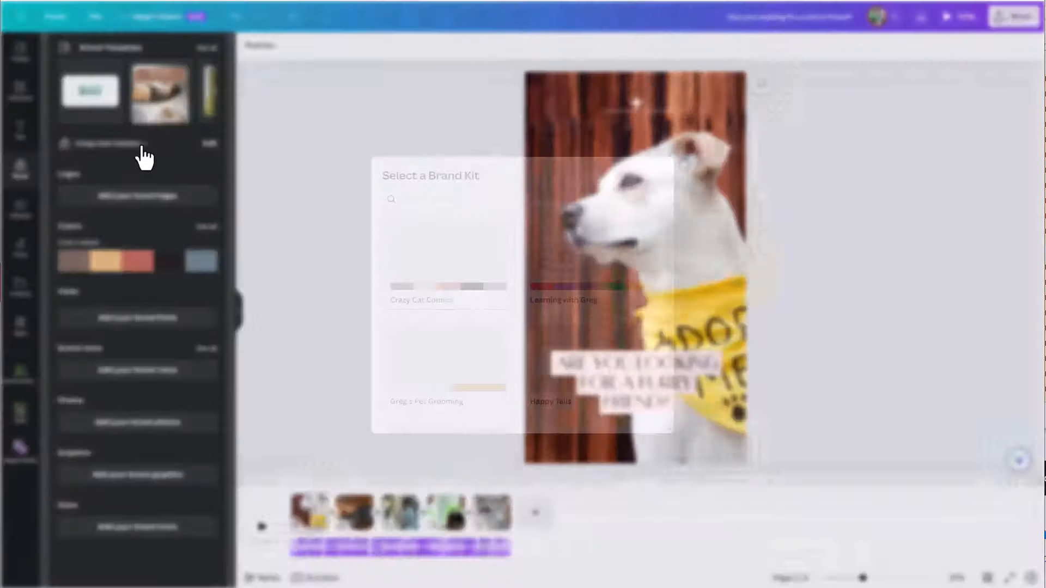
scroll(474, 289, "down", 3)
left_click(582, 298)
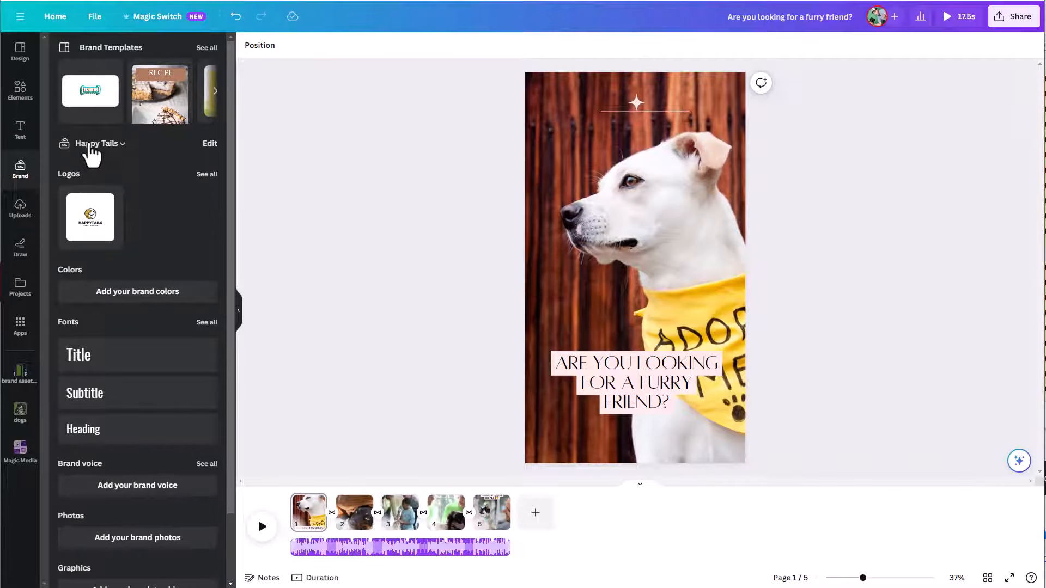
Reopen the instant video generator and select the brown puppy, the dog with the yellow ball and the sitting corgi.
left_click(20, 54)
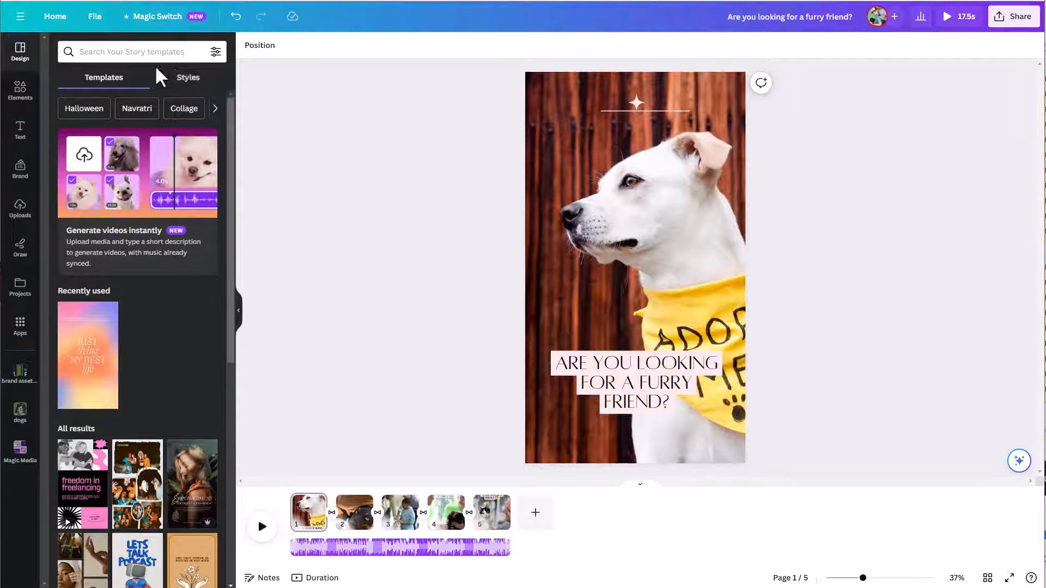
left_click(126, 163)
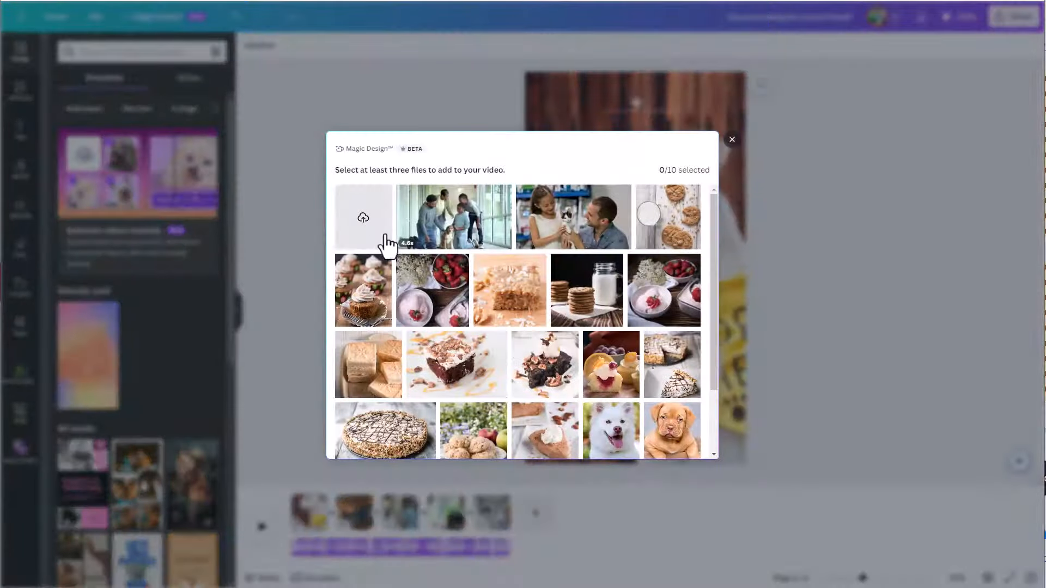
scroll(566, 283, "down", 2)
scroll(574, 284, "down", 1)
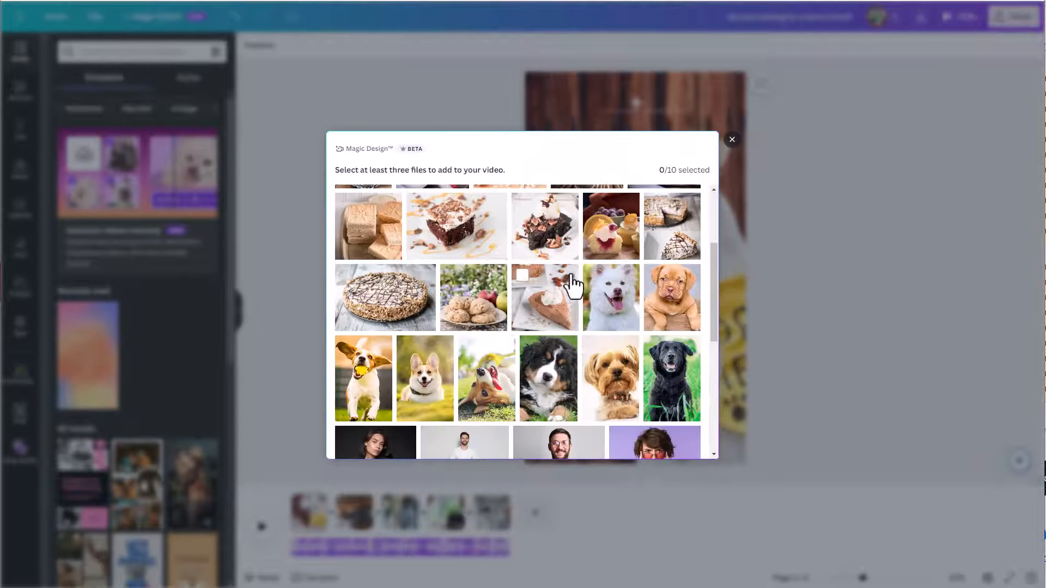
left_click(678, 301)
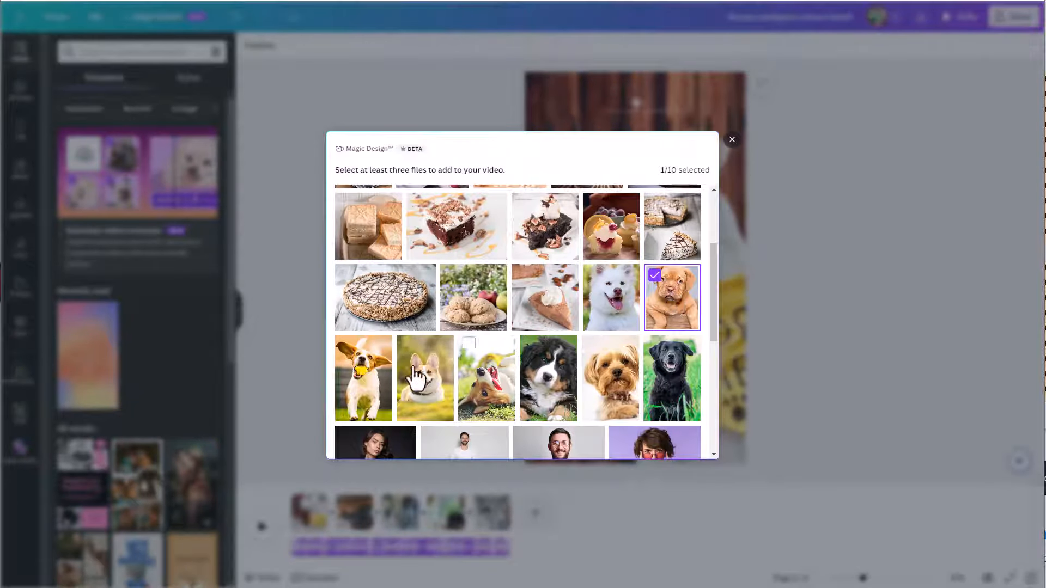
left_click(363, 388)
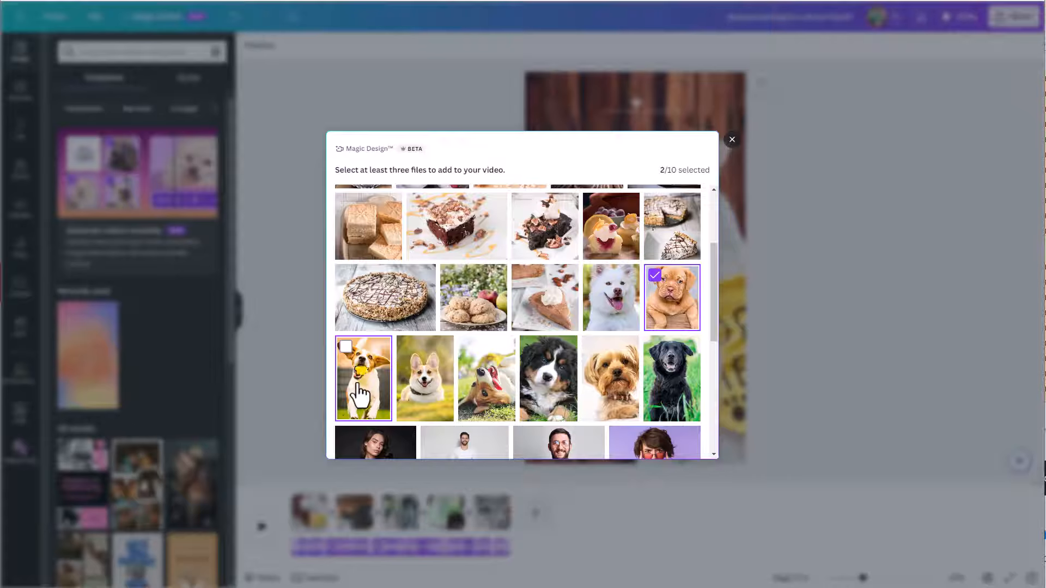
left_click(416, 389)
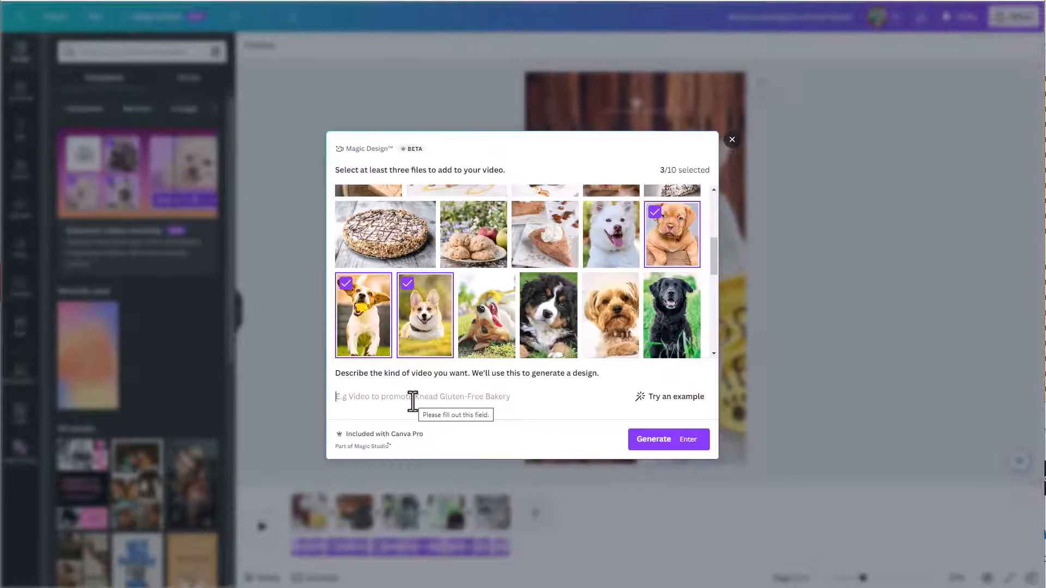
Generate the video with the description "Promotion the value of having a dog in your life. Adoption day event at Happytails. See you there!".
left_click(413, 401)
type("Promotion the value of having a dog in")
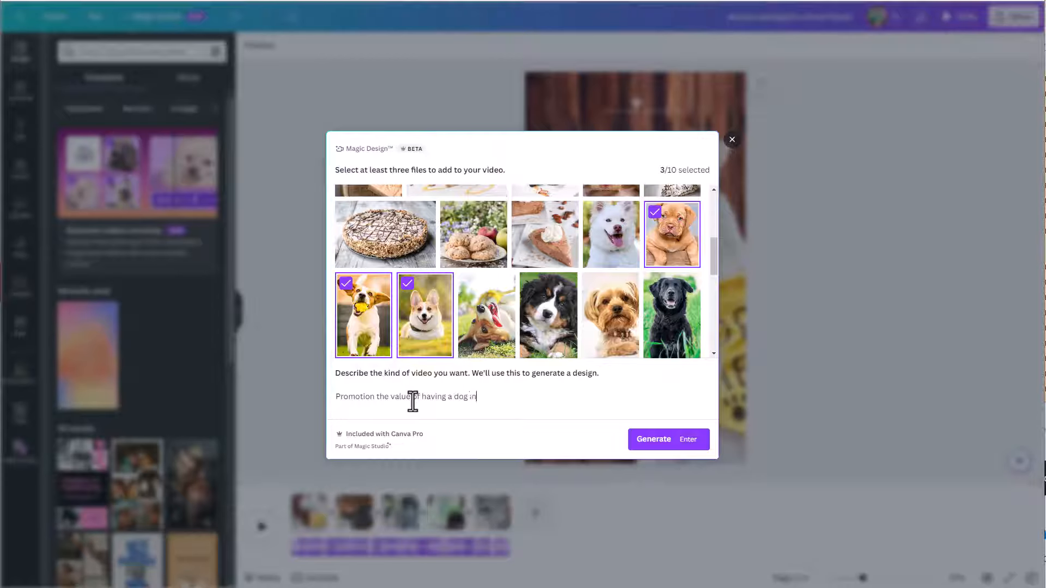
type("our life f")
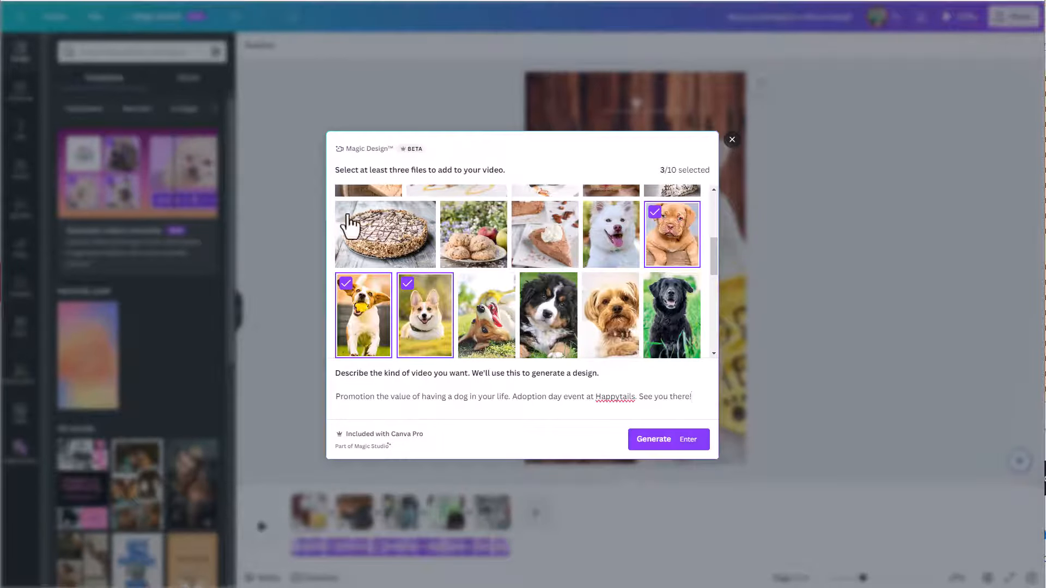
left_click(667, 442)
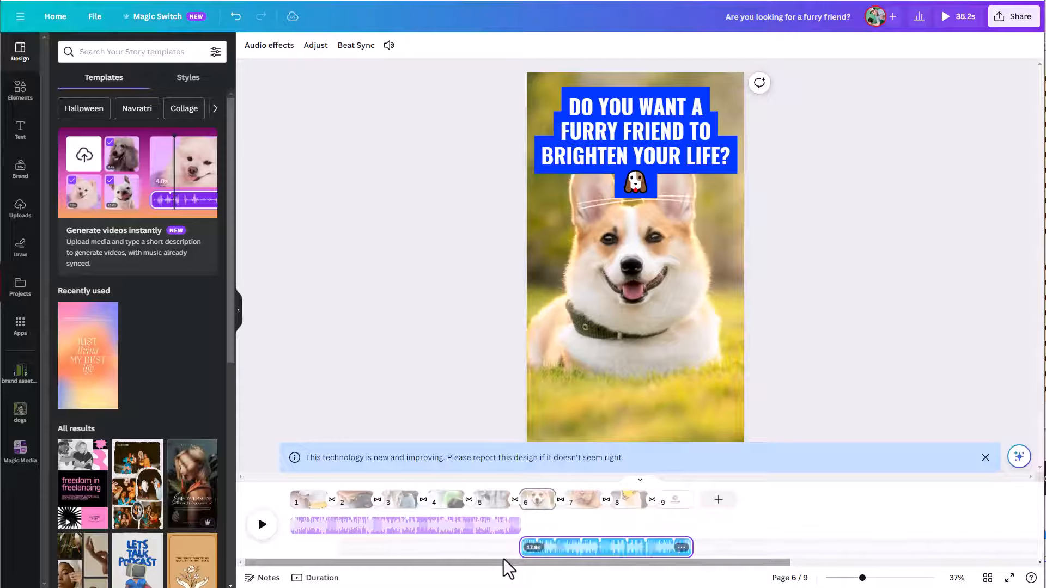
Play back the extended story, including the transition from page 5 into the newly generated dog pages.
left_click(262, 525)
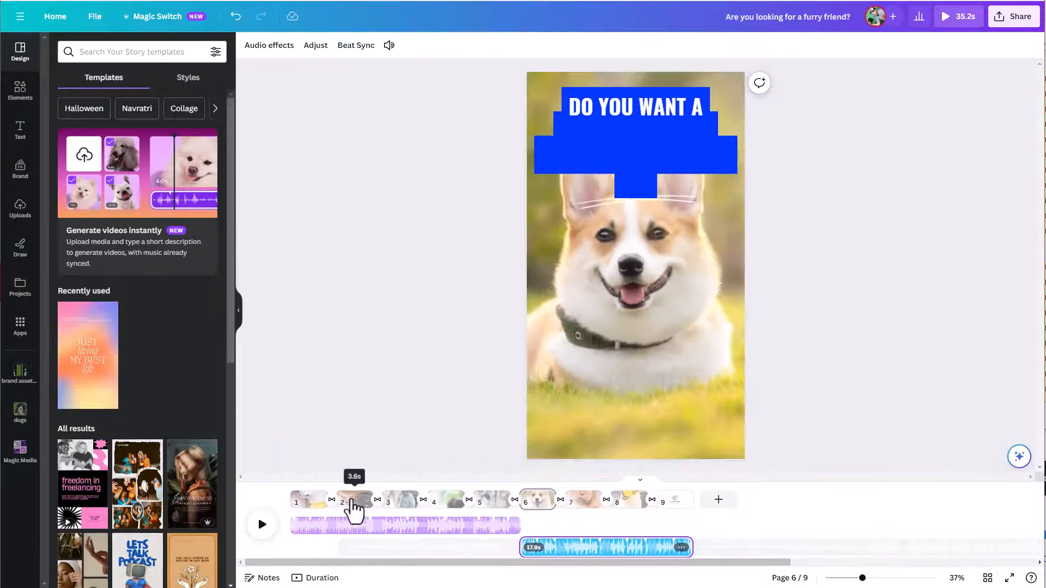
left_click(259, 529)
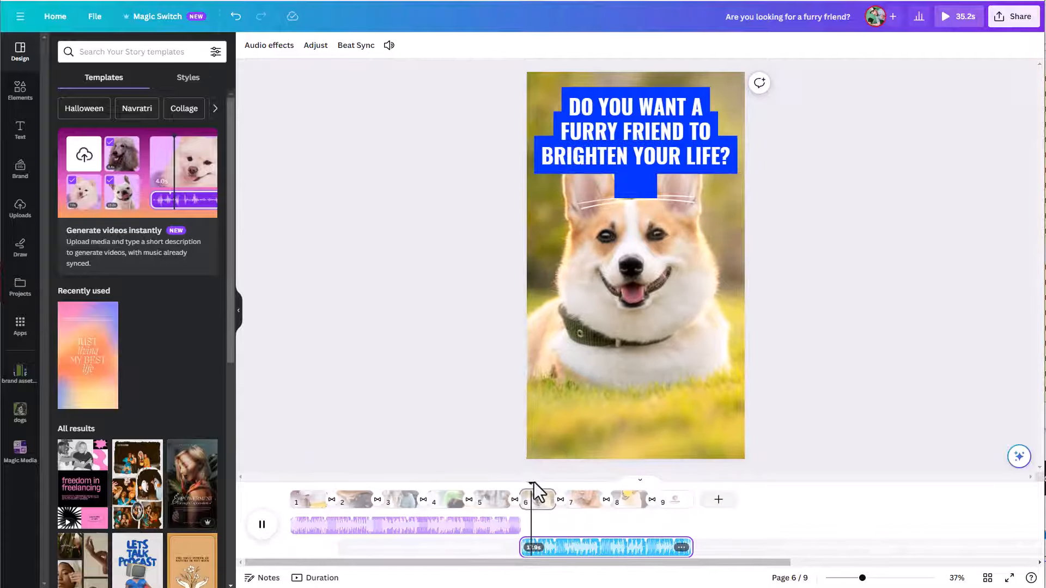
left_click(263, 526)
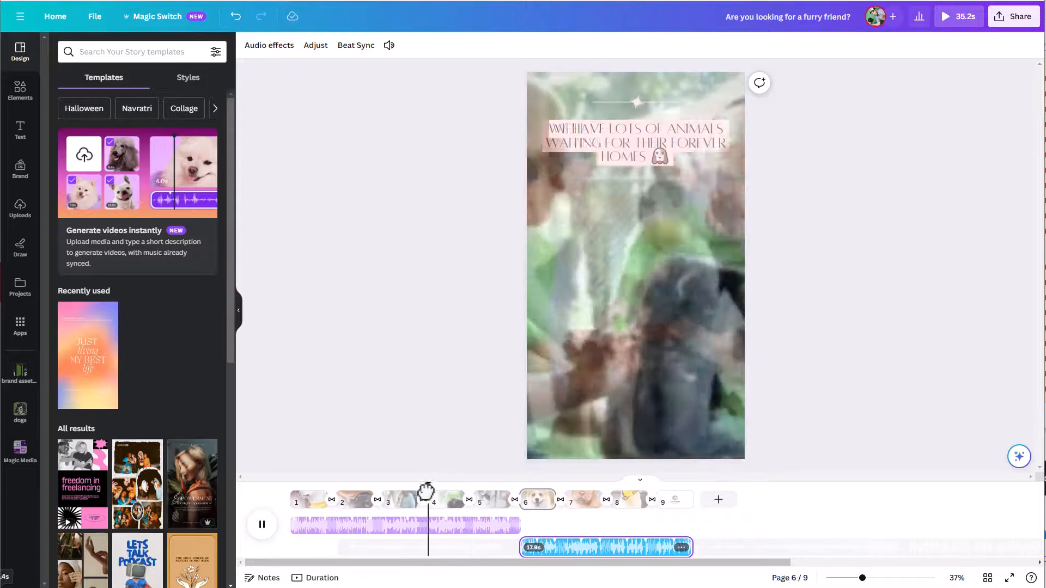
left_click(482, 490)
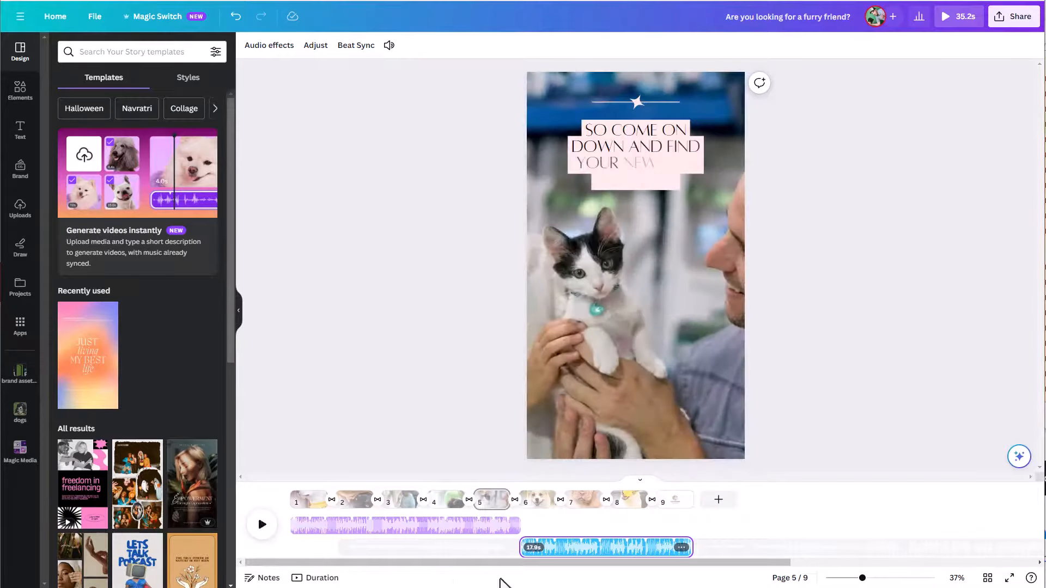
key("space")
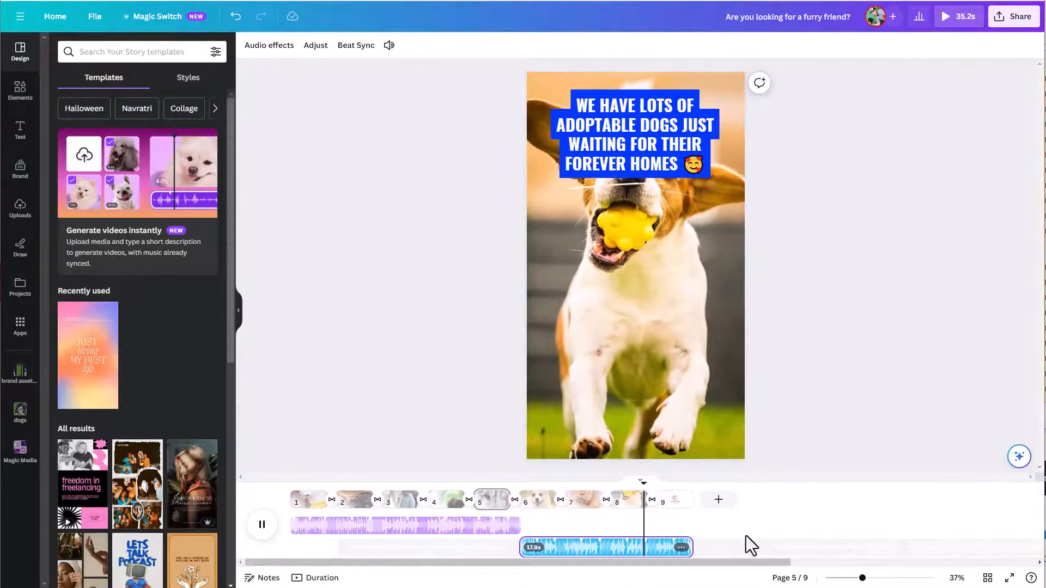
left_click(261, 526)
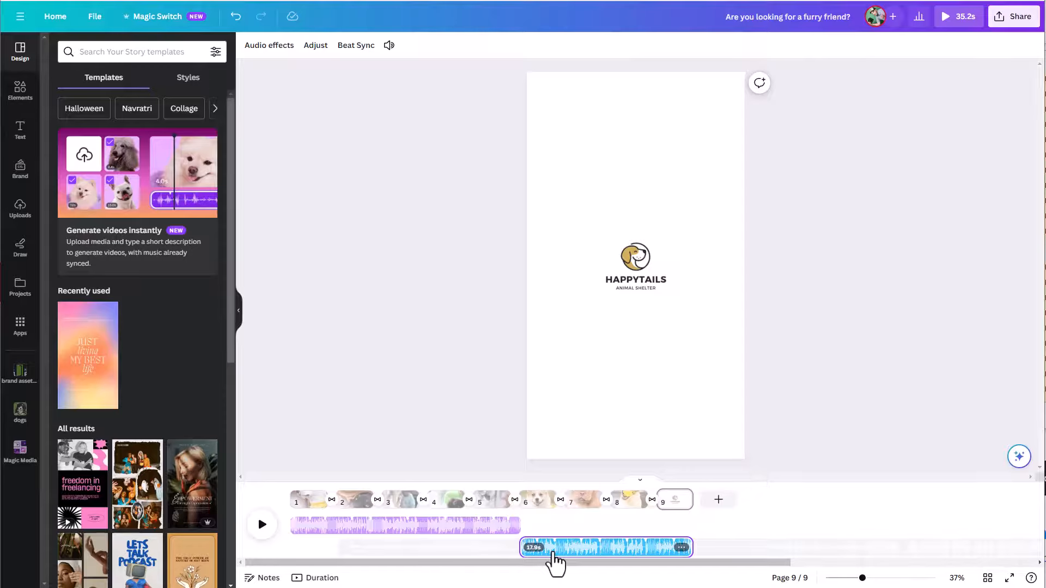
Delete the second audio track under pages 6 to 9 and extend the first track to the end of page 9.
key("Delete")
left_click(504, 552)
left_click_drag(527, 547, 691, 567)
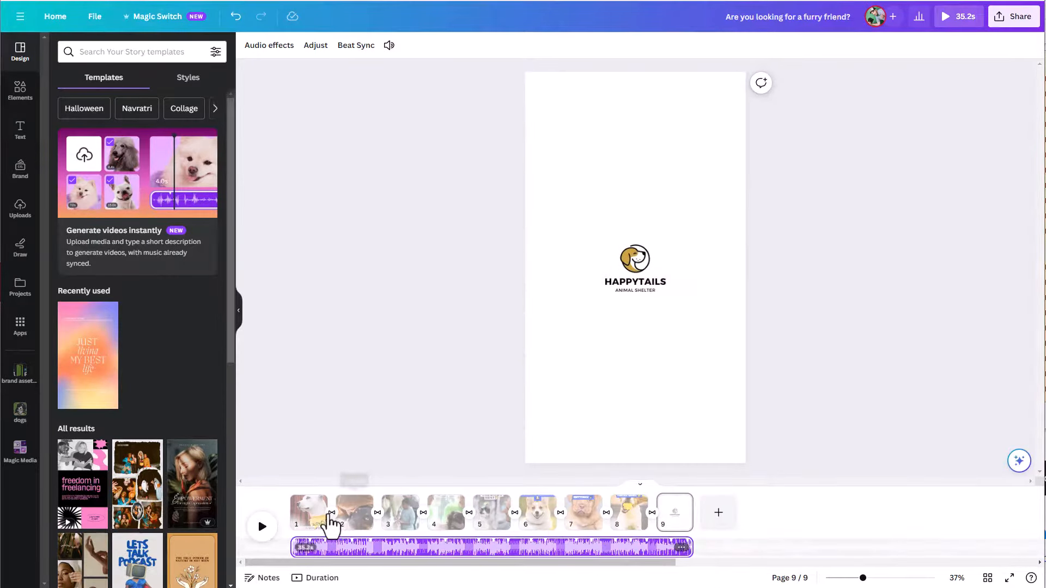
Play the story from page 1 and across the page 5 to 6 transition to check the single music track.
left_click(262, 527)
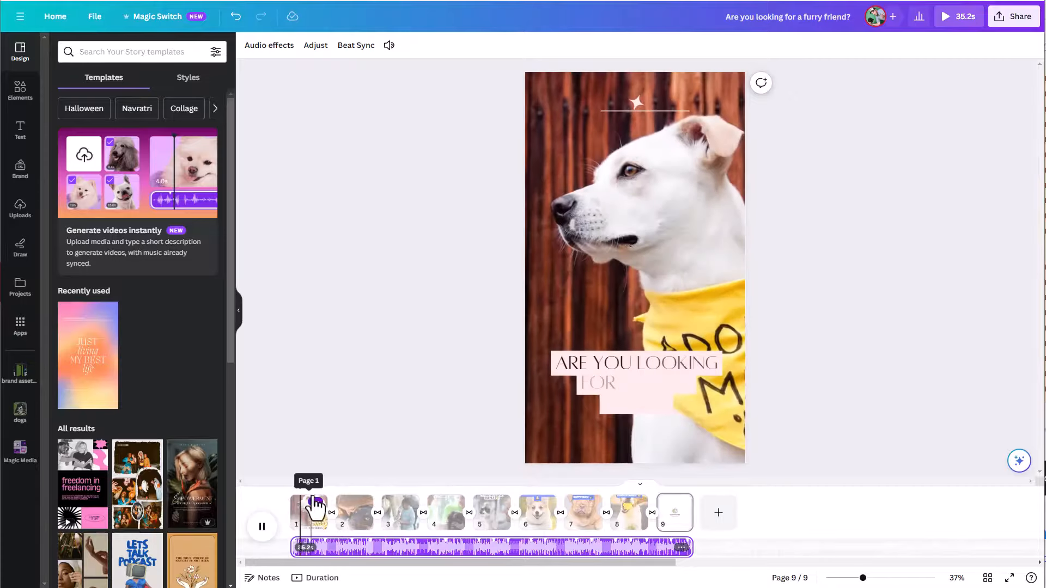
left_click(314, 509)
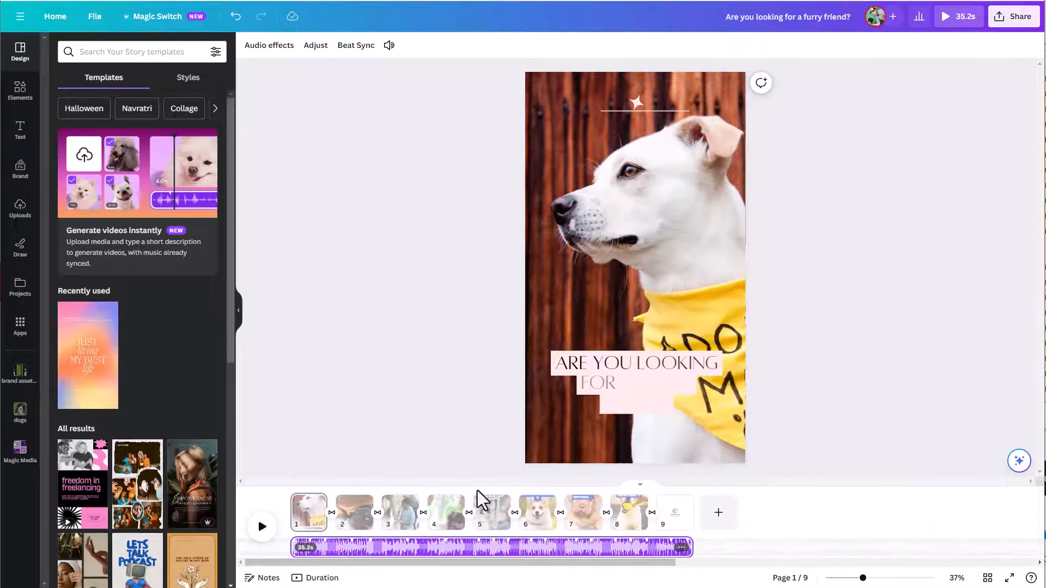
key("space")
left_click_drag(308, 490, 512, 508)
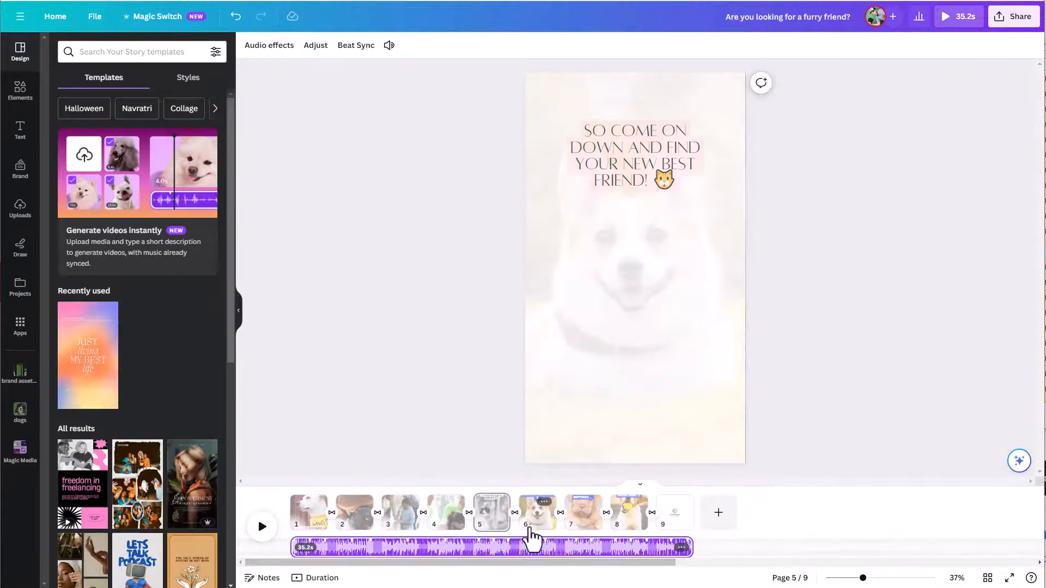
key("space")
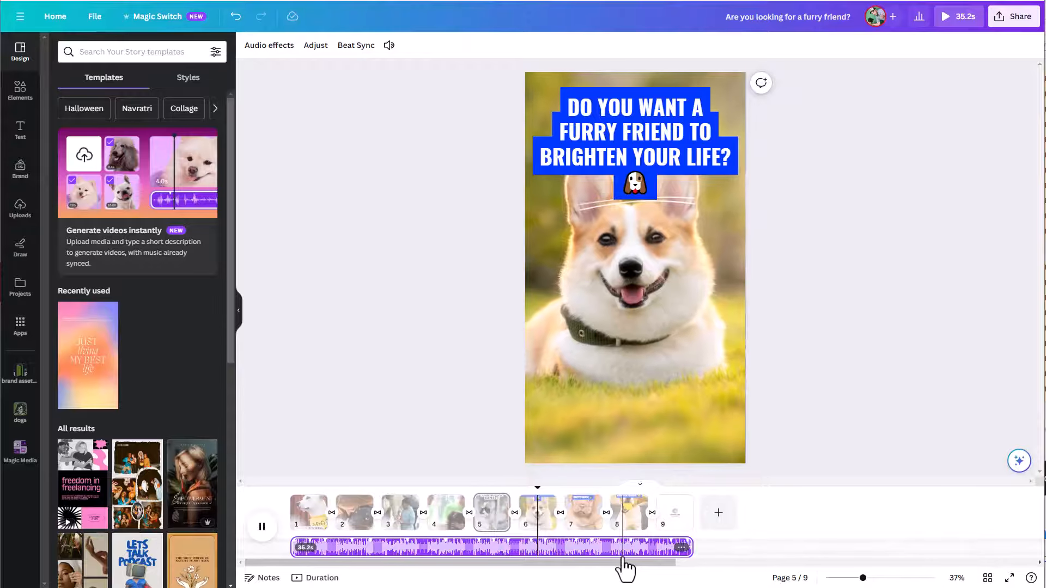
key("space")
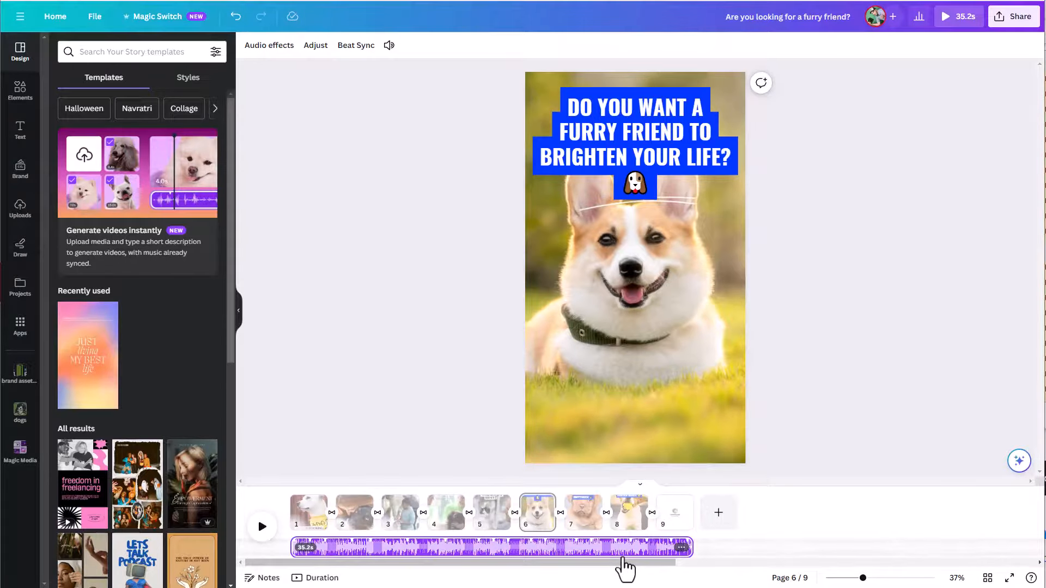